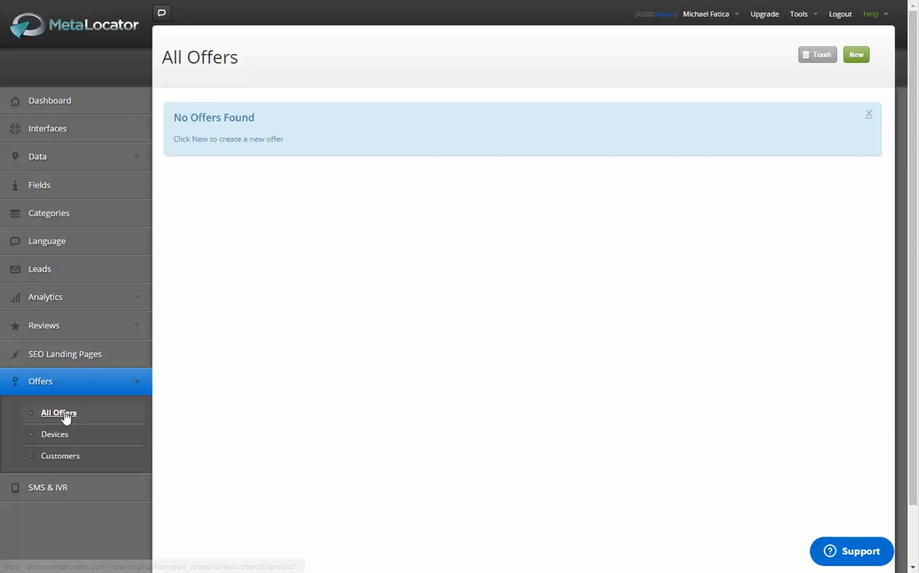
# Step: Create a new offer of type Banner Ad titled "Buy A Car!"
pyautogui.click(855, 54)
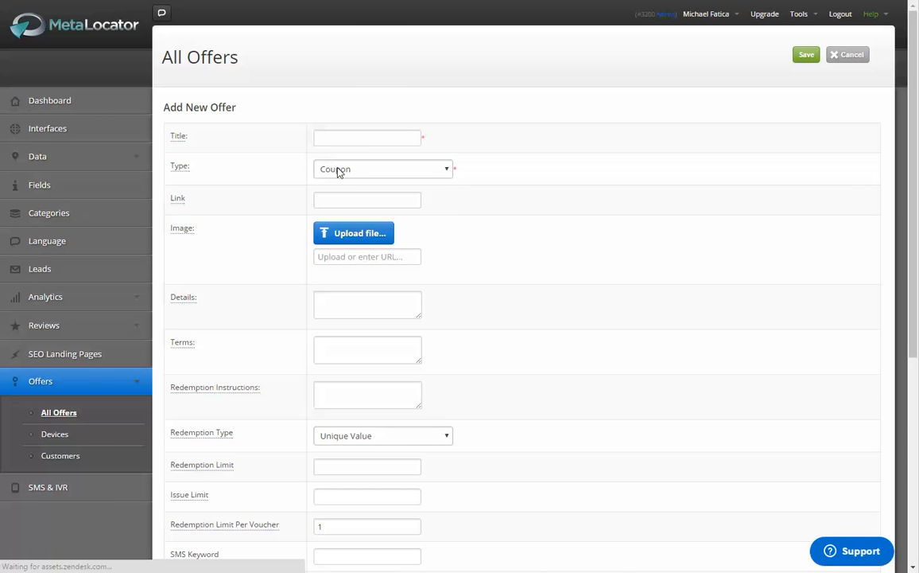
pyautogui.click(339, 170)
pyautogui.click(359, 208)
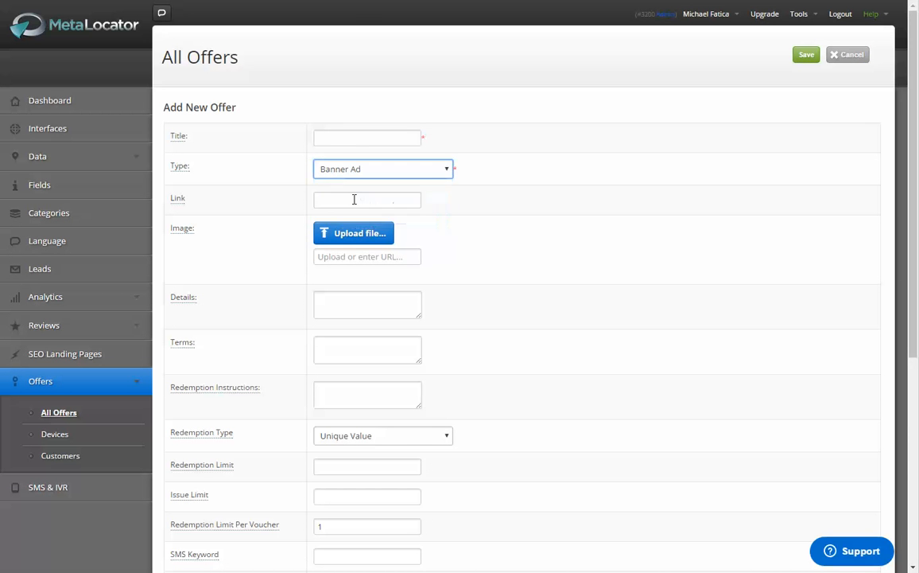
pyautogui.click(334, 137)
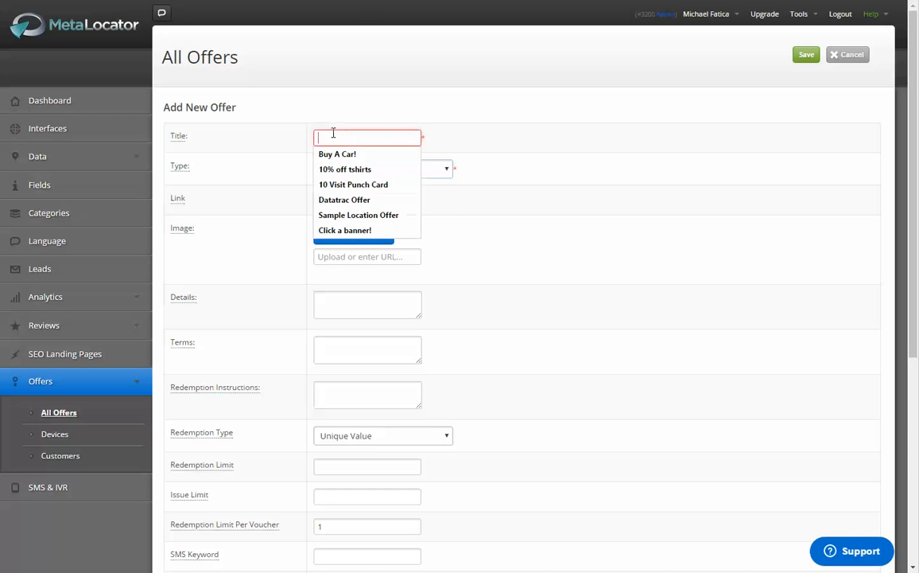
pyautogui.click(399, 156)
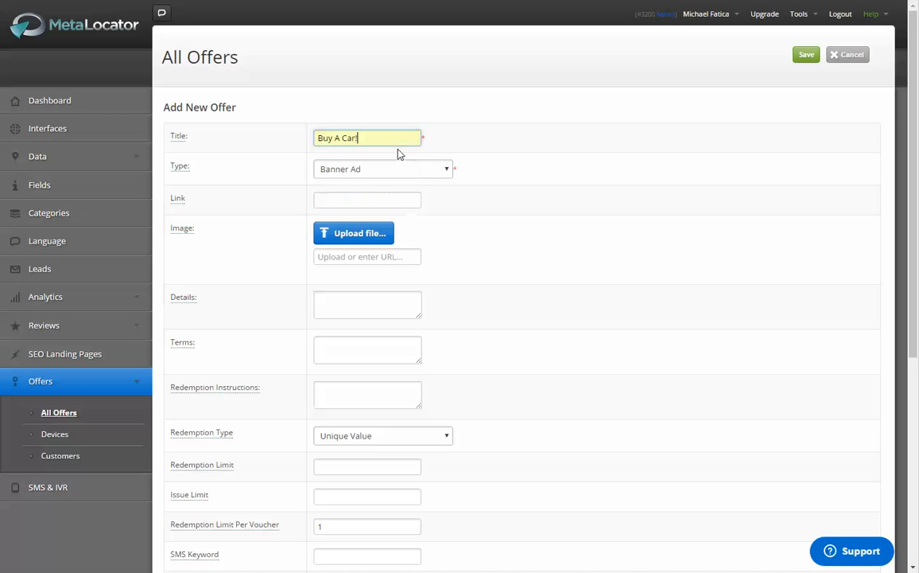
# Step: Upload blue_offer.jpg from the Desktop as the offer's image
pyautogui.click(338, 237)
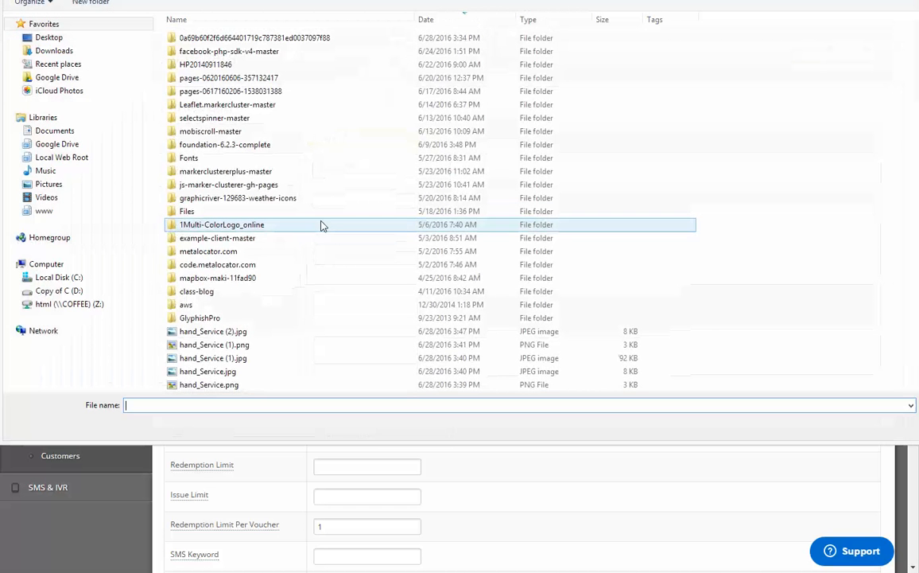
pyautogui.click(119, 36)
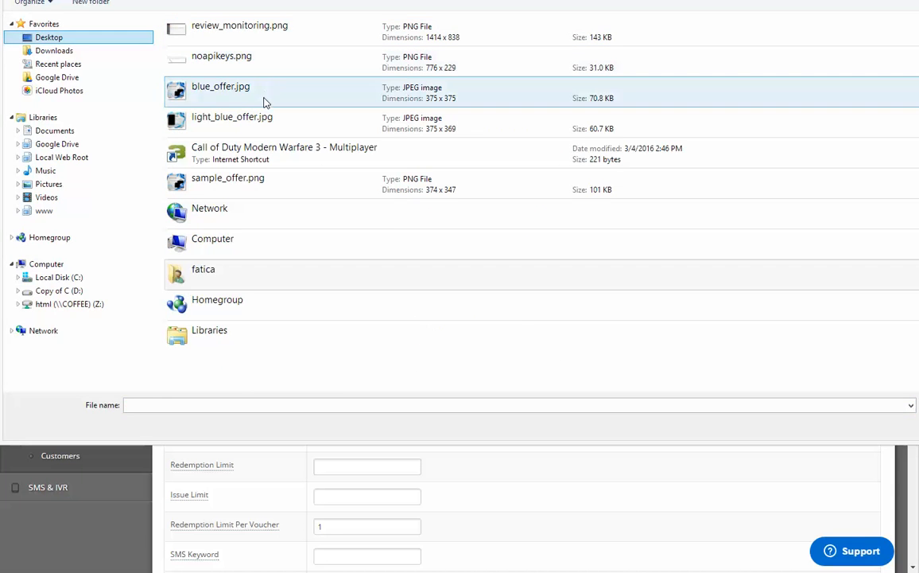
pyautogui.click(272, 96)
pyautogui.doubleClick(272, 95)
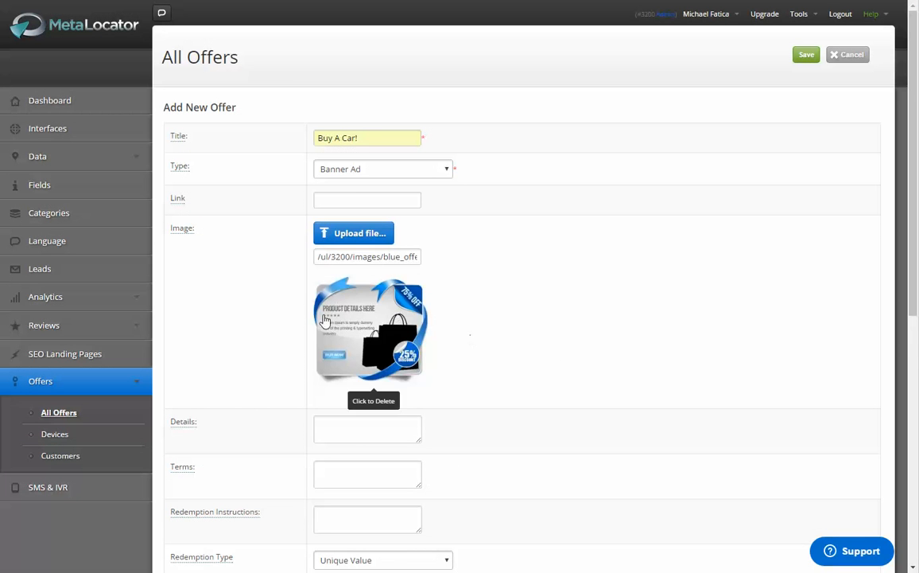
# Step: Replace the offer's title with "75% Off"
pyautogui.moveTo(370, 131); pyautogui.dragTo(161, 135)
pyautogui.write('70')
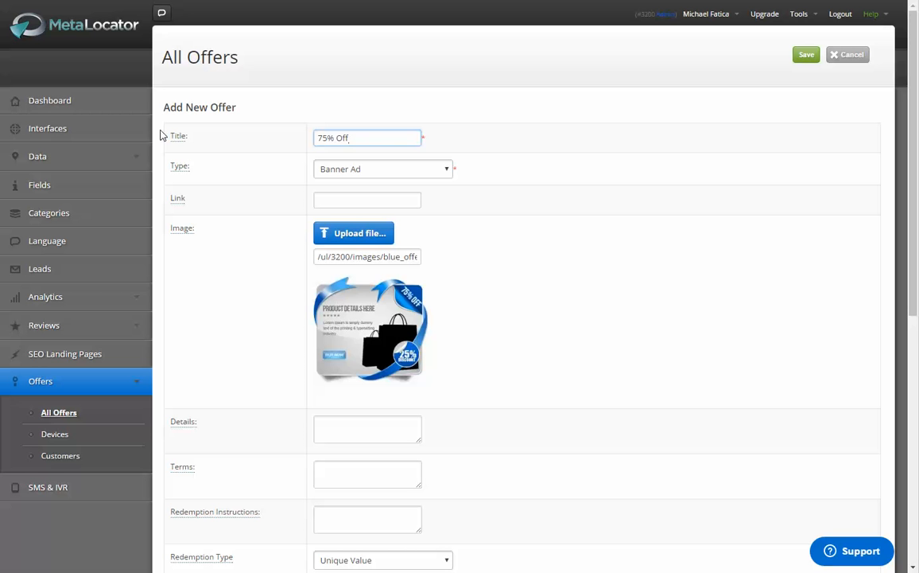
pyautogui.press('Tab')
# Step: Enter http as the offer's link
pyautogui.click(330, 198)
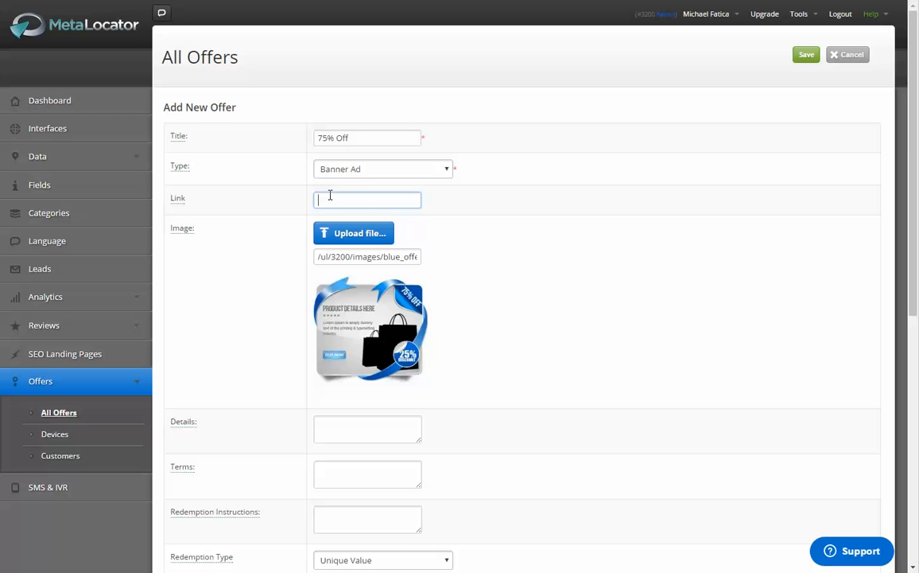
pyautogui.write('http')
pyautogui.press('Down')
pyautogui.press('Return')
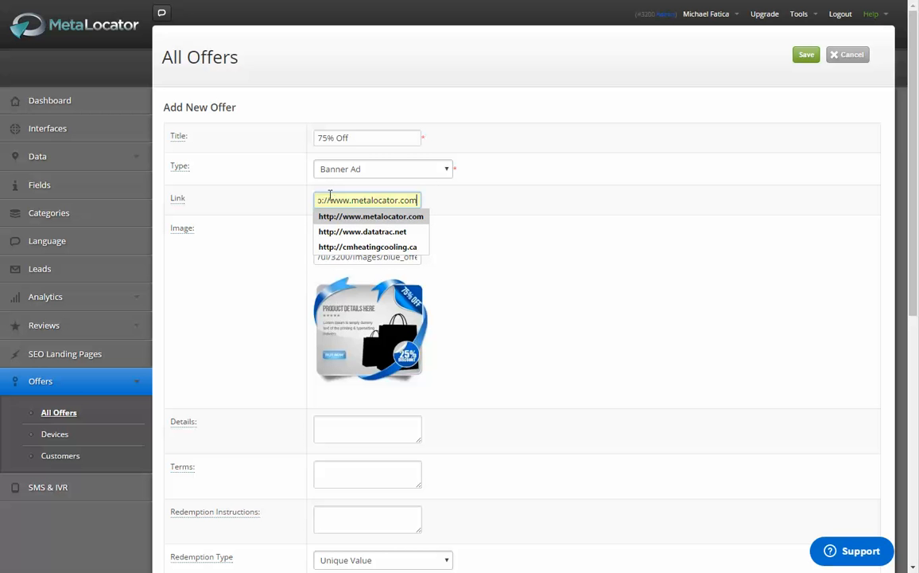
pyautogui.press('Escape')
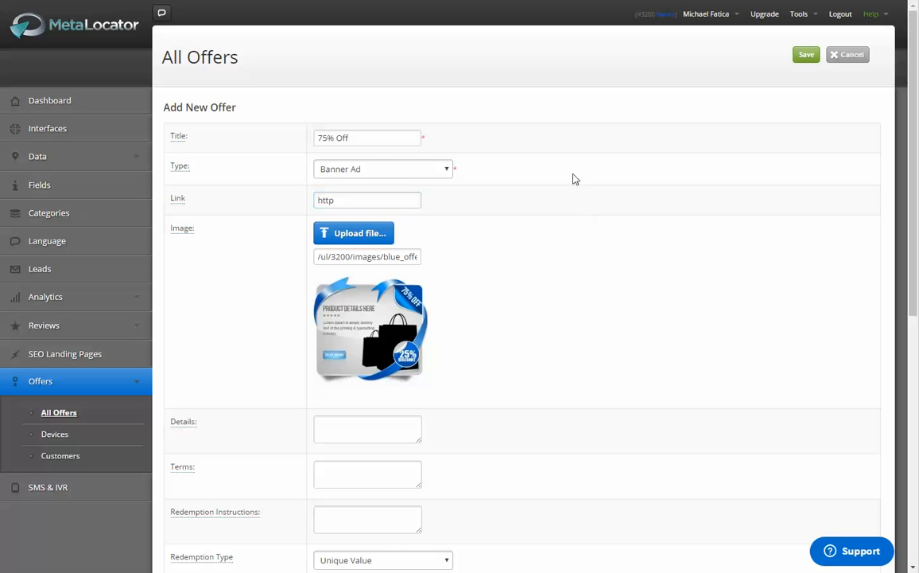
# Step: Review the remaining offer settings and save the new banner offer
pyautogui.scroll(-6, 549, 259)
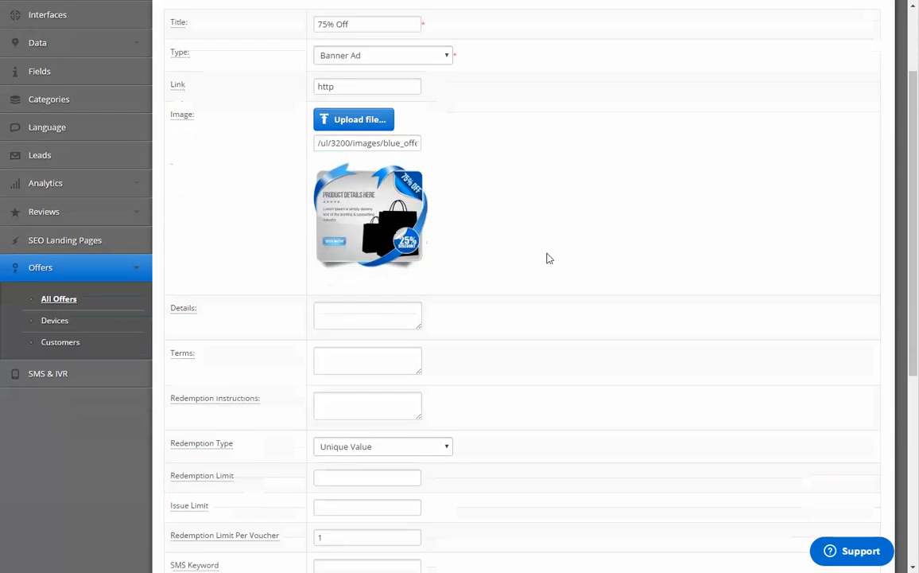
pyautogui.scroll(5, 509, 254)
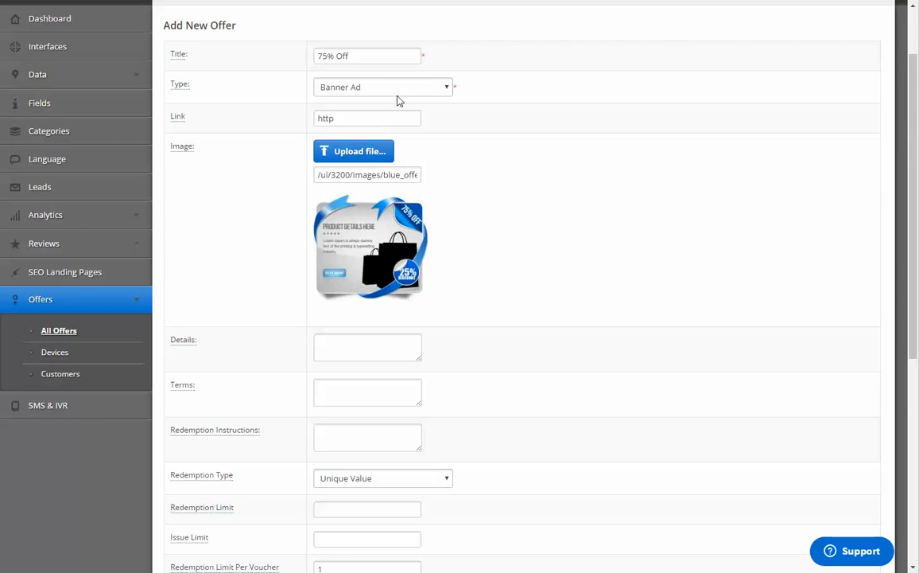
pyautogui.scroll(2, 584, 200)
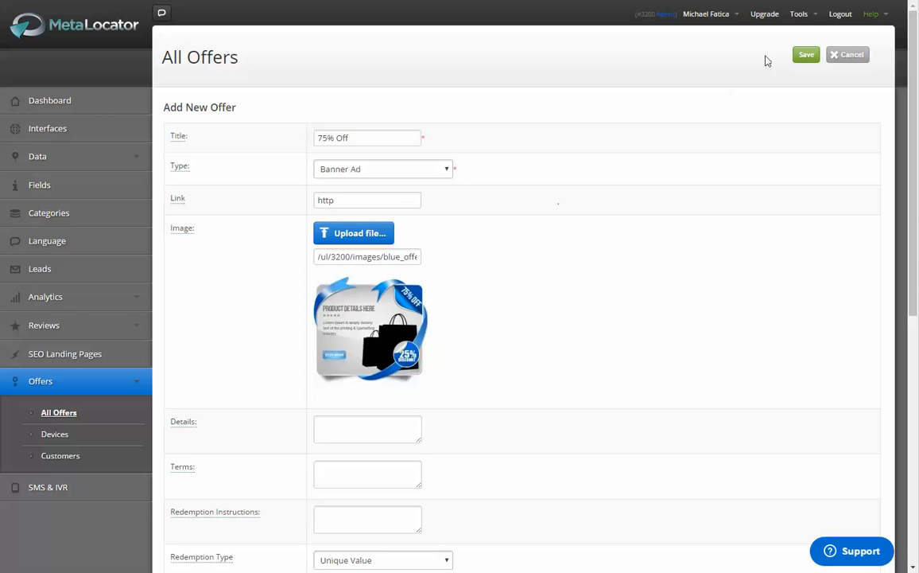
pyautogui.click(805, 55)
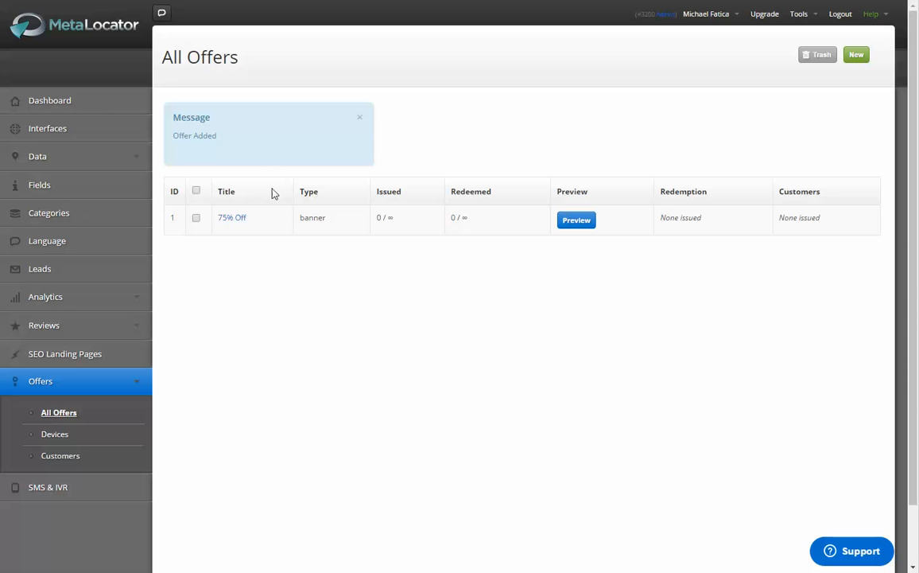
# Step: Select all listed data records and use the Set Offers bulk action to add the 75% Off offer to their existing offers, saving the assignment
pyautogui.click(89, 157)
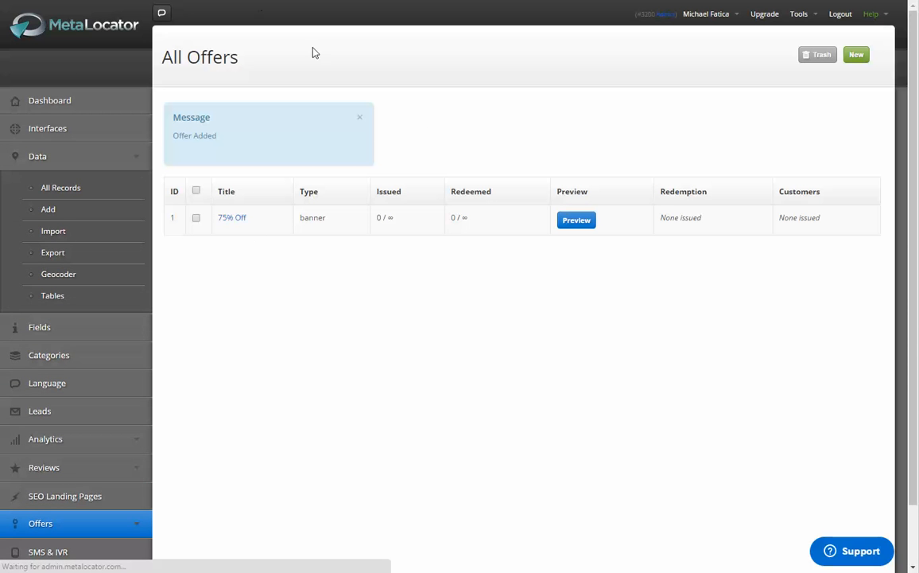
pyautogui.scroll(-8, 388, 135)
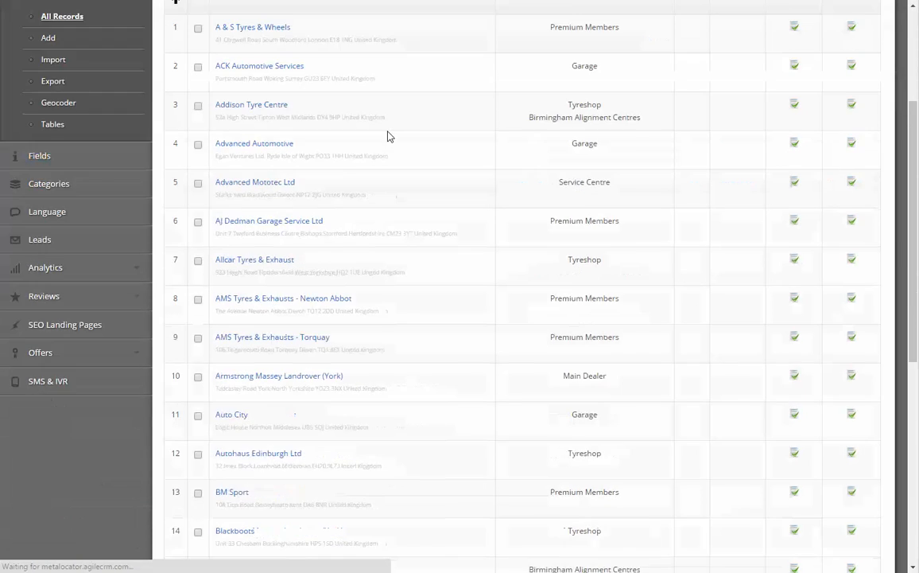
pyautogui.scroll(8, 388, 135)
pyautogui.click(198, 186)
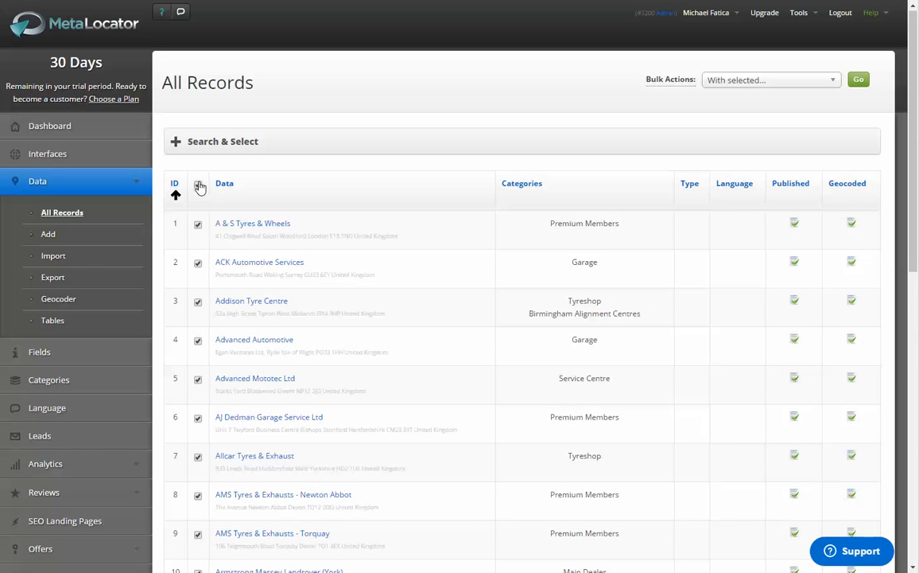
pyautogui.scroll(-4, 505, 148)
pyautogui.scroll(4, 778, 232)
pyautogui.click(761, 79)
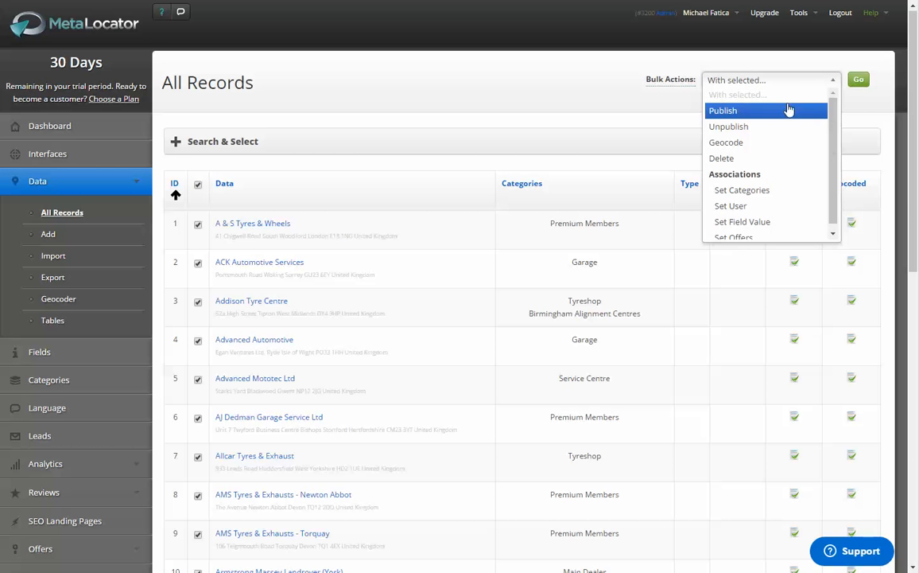
pyautogui.moveTo(834, 116); pyautogui.dragTo(824, 167)
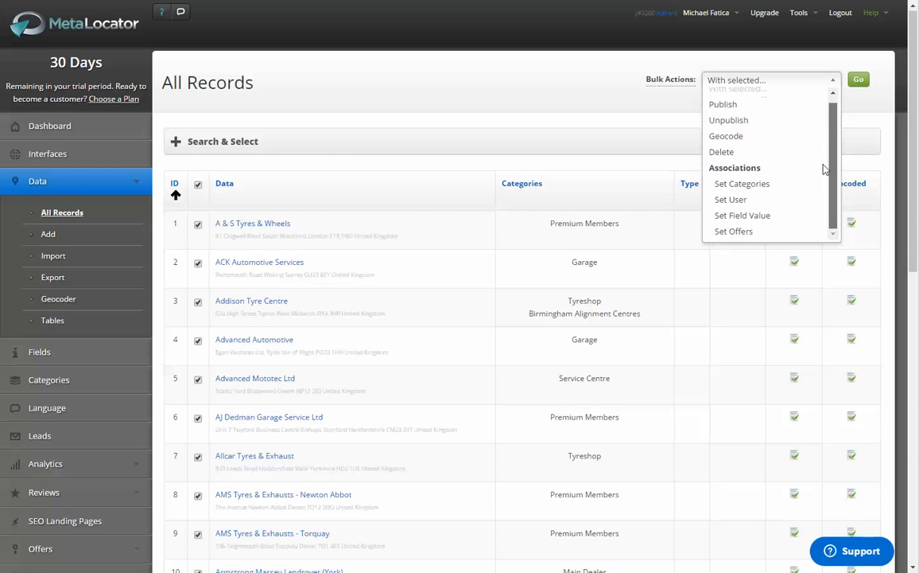
pyautogui.click(755, 231)
pyautogui.click(859, 80)
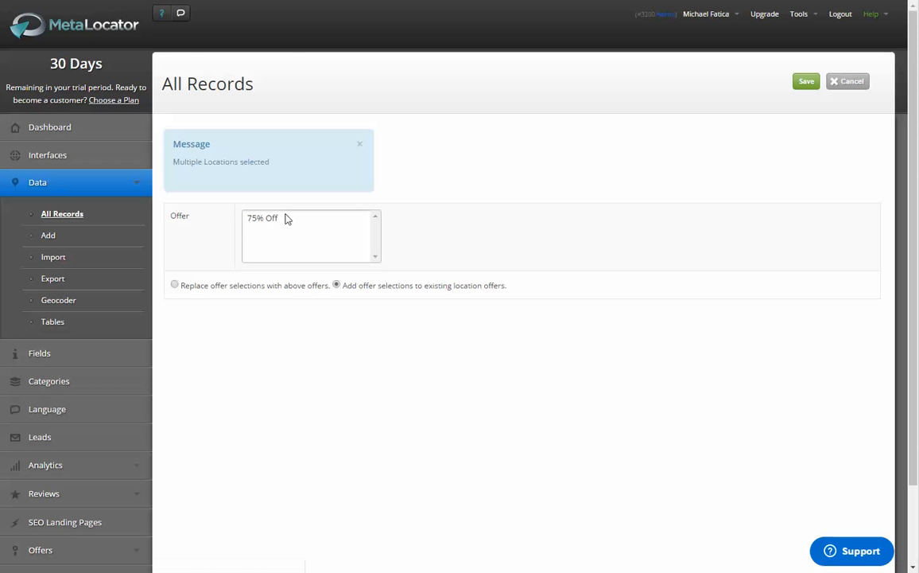
pyautogui.click(287, 219)
pyautogui.click(802, 82)
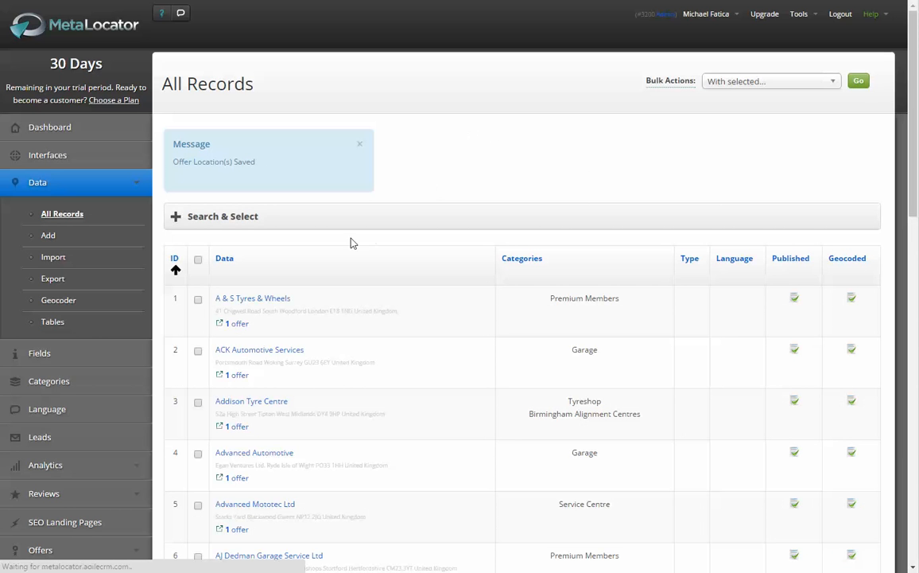
# Step: Open the Interfaces list in a separate browser tab, preview the Sleek Design Template locator and examine its location results
pyautogui.scroll(-8, 456, 336)
pyautogui.scroll(3, 470, 493)
pyautogui.scroll(5, 467, 487)
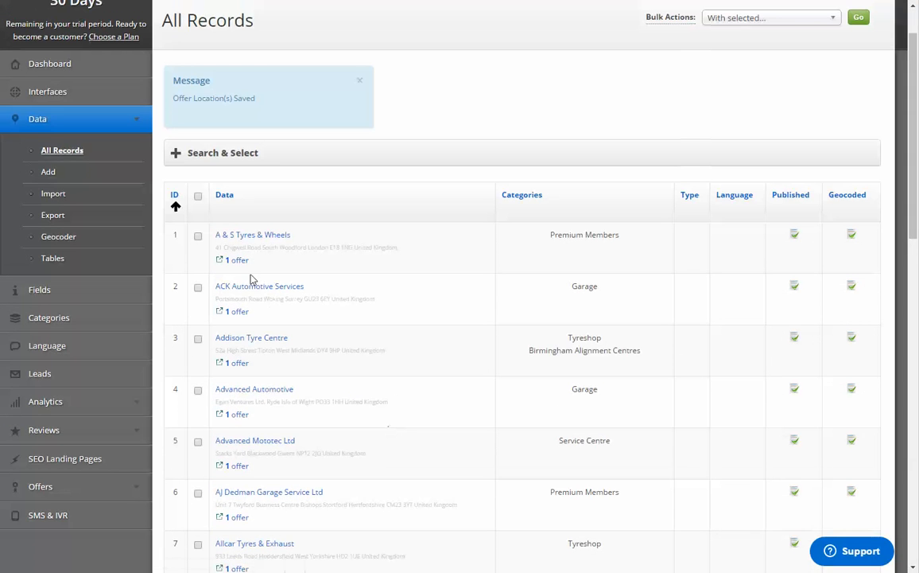
pyautogui.rightClick(99, 91)
pyautogui.click(131, 94)
pyautogui.hotkey('ctrl', 'Tab')
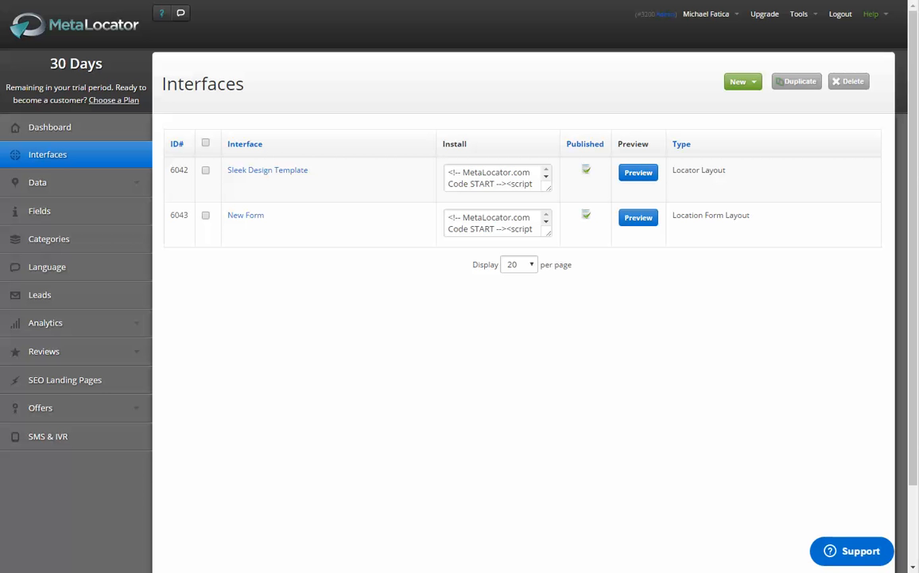
pyautogui.click(639, 172)
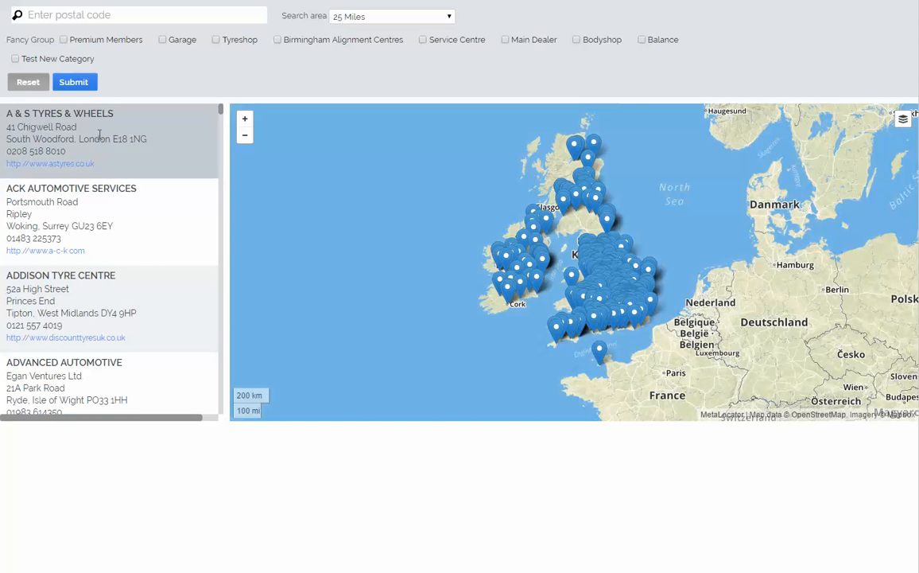
pyautogui.scroll(-5, 104, 151)
pyautogui.scroll(-10, 111, 199)
pyautogui.scroll(15, 116, 229)
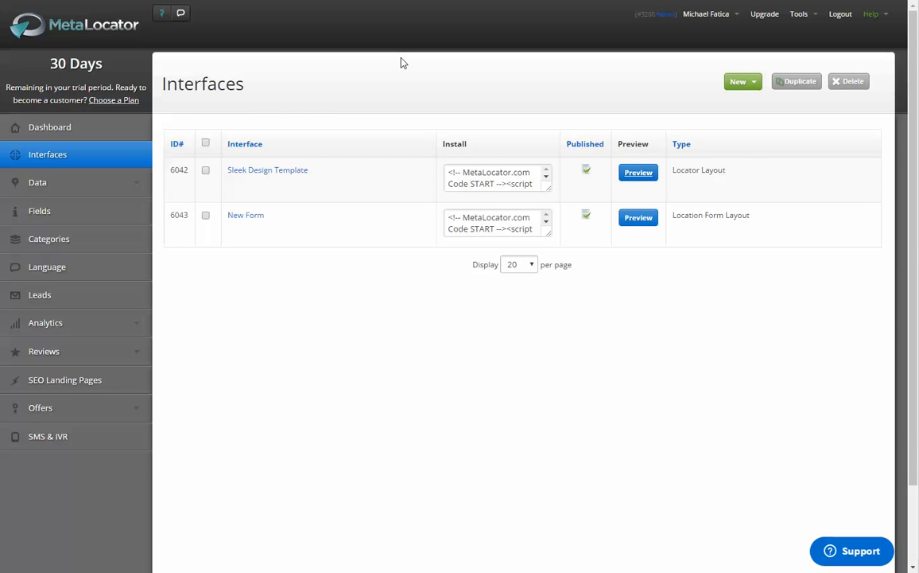
# Step: Start a new custom field in Fields and name it "Offers at this Location"
pyautogui.click(53, 210)
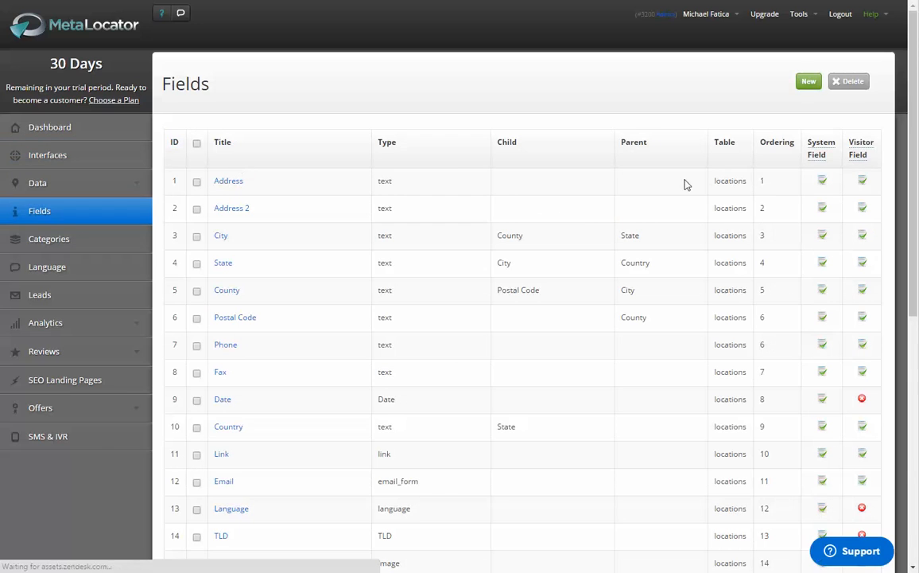
pyautogui.scroll(-6, 685, 182)
pyautogui.scroll(6, 687, 222)
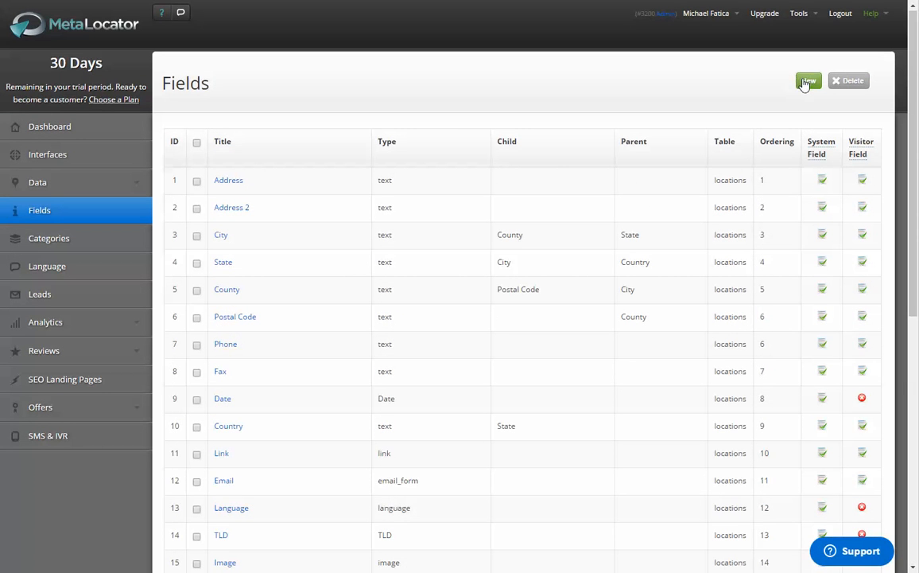
pyautogui.click(804, 84)
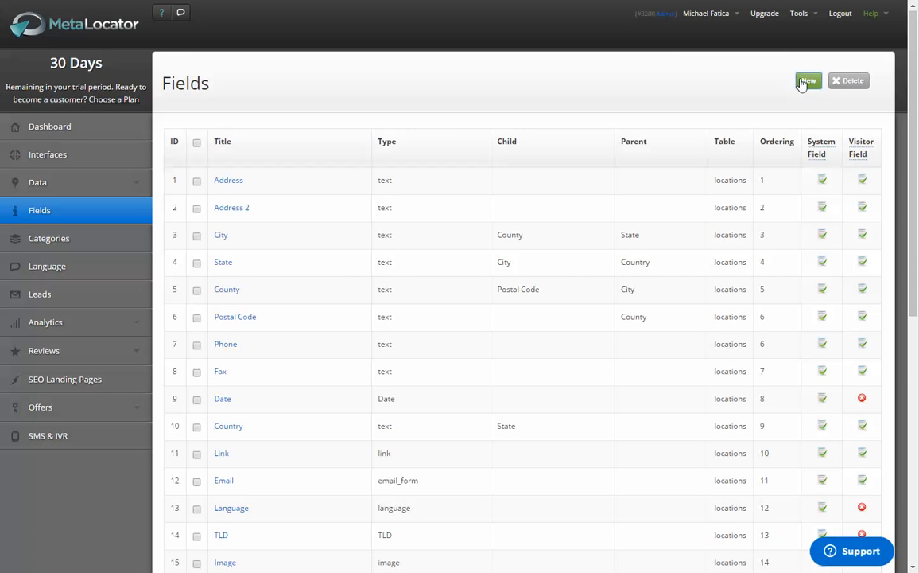
pyautogui.click(294, 170)
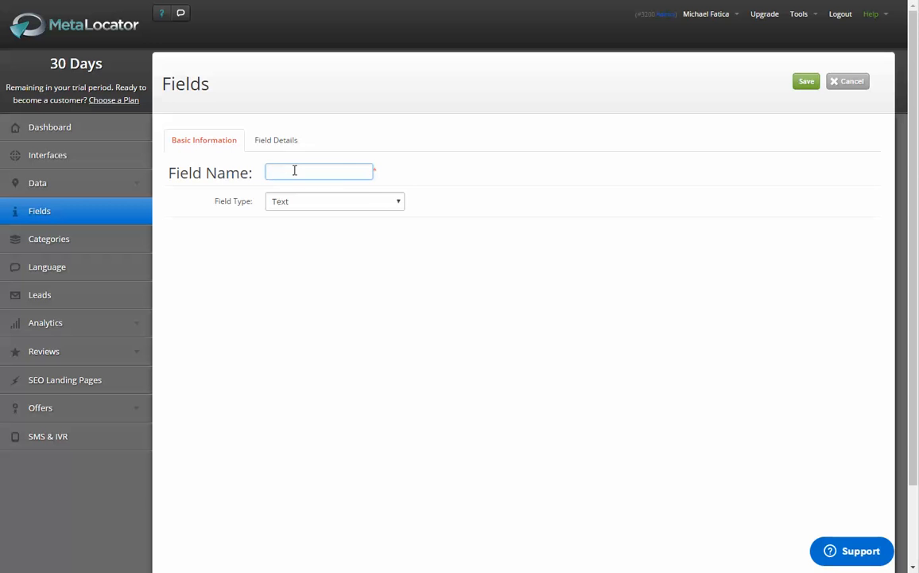
pyautogui.write('Of')
pyautogui.click(308, 190)
# Step: Set the new field's type to Offers and save the field
pyautogui.click(312, 202)
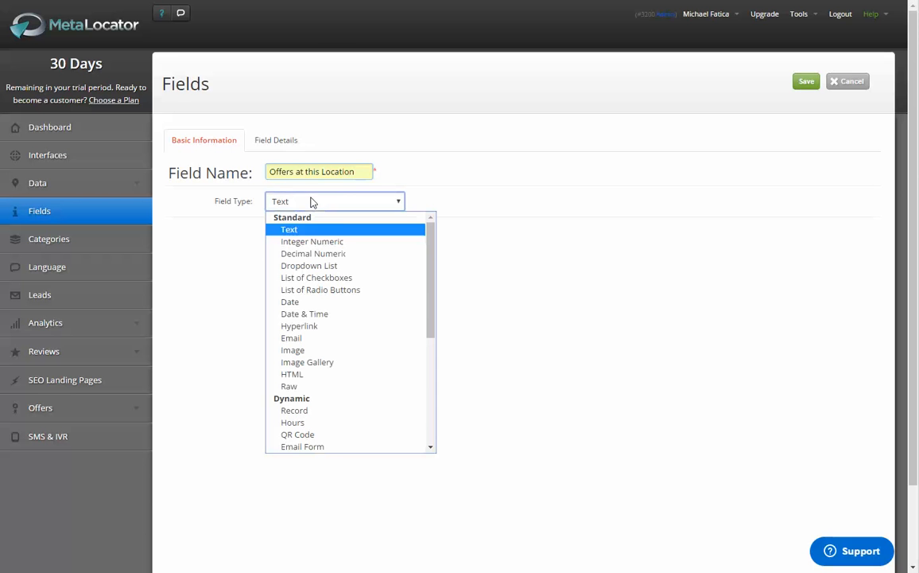
pyautogui.moveTo(429, 248); pyautogui.dragTo(430, 335)
pyautogui.click(359, 378)
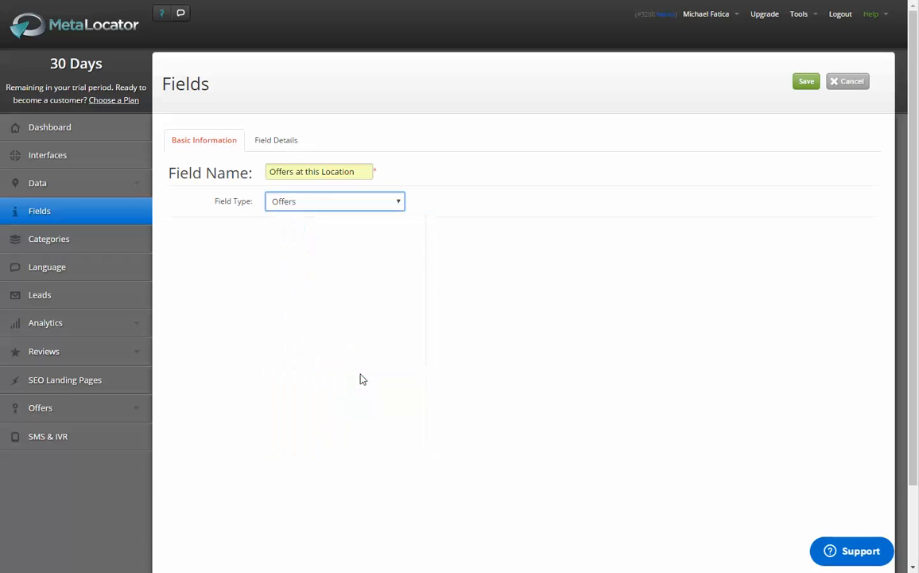
pyautogui.click(817, 82)
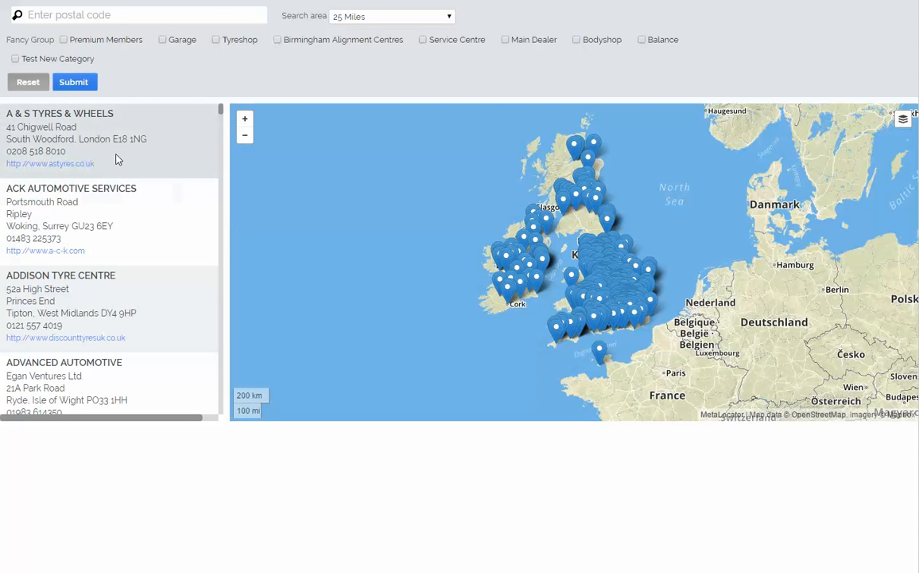
# Step: Highlight the address details of the A & S Tyres & Wheels result in the locator preview
pyautogui.moveTo(116, 159); pyautogui.dragTo(14, 113)
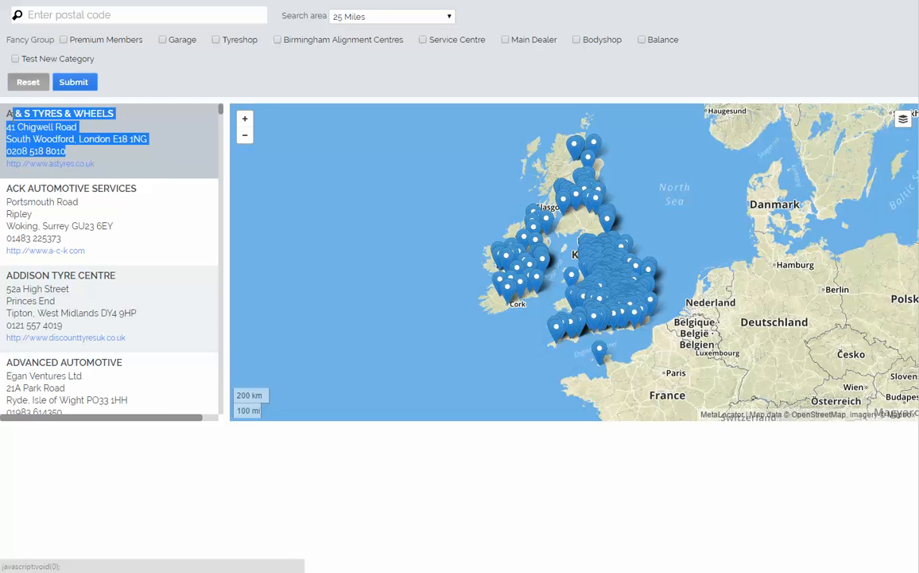
# Step: Open the map popup of the O'Connells Tyre & Service Centre marker and view the location's details
pyautogui.click(531, 208)
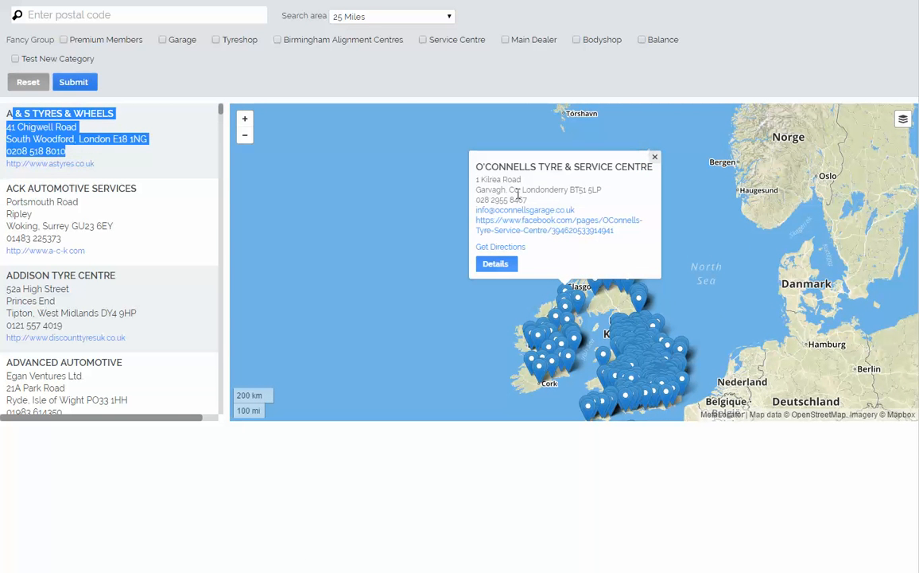
pyautogui.click(495, 270)
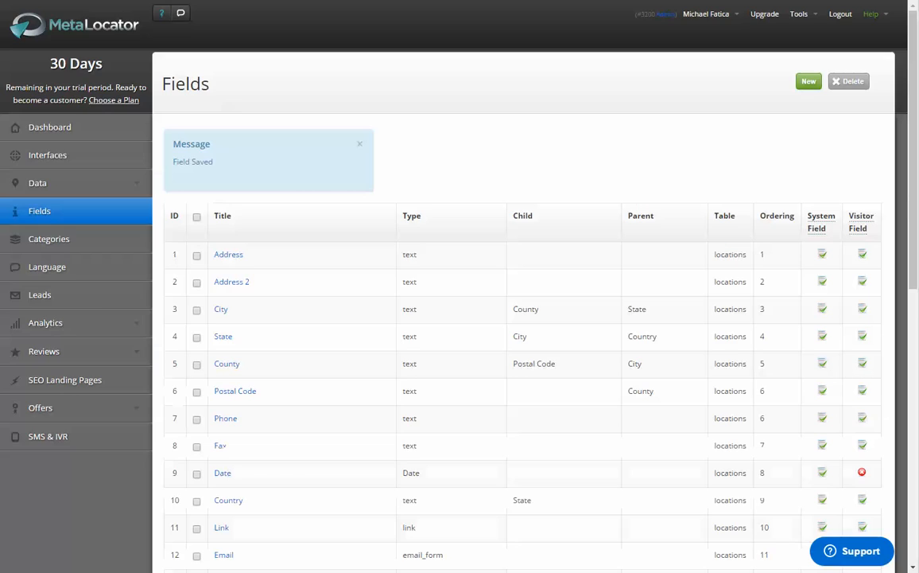
# Step: Open the Sleek Design Template interface for editing and expand its Template Settings
pyautogui.scroll(-7, 184, 328)
pyautogui.scroll(7, 247, 388)
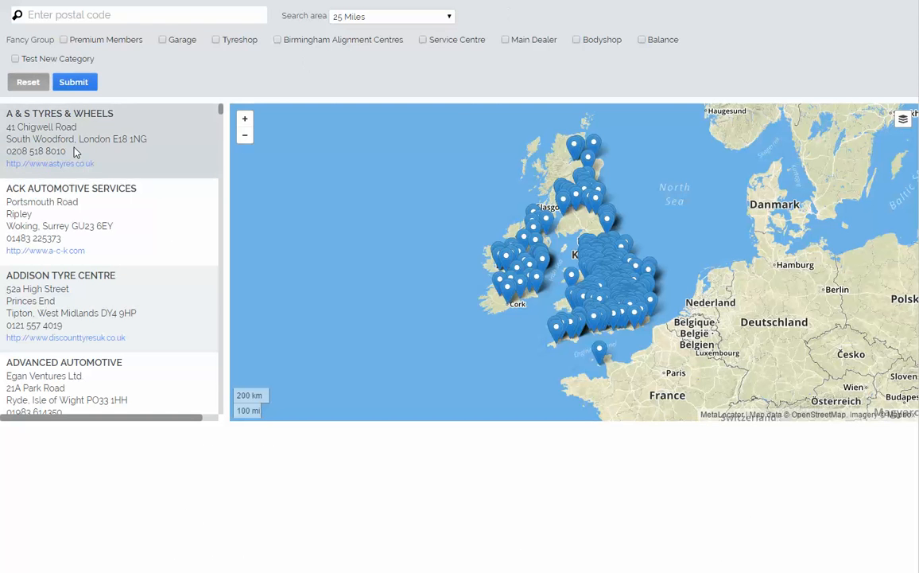
pyautogui.moveTo(73, 150); pyautogui.dragTo(36, 127)
pyautogui.click(38, 113)
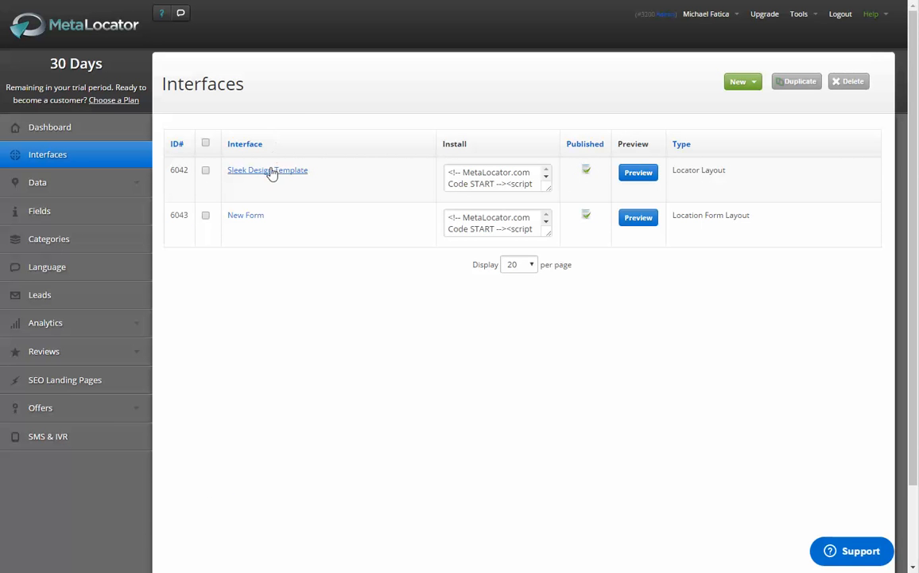
pyautogui.click(303, 167)
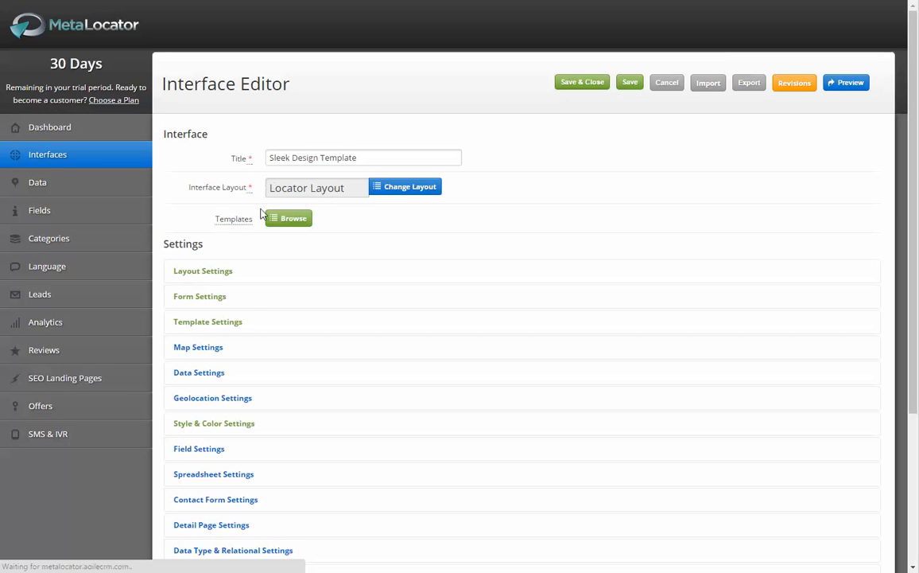
pyautogui.click(220, 322)
pyautogui.moveTo(298, 255)
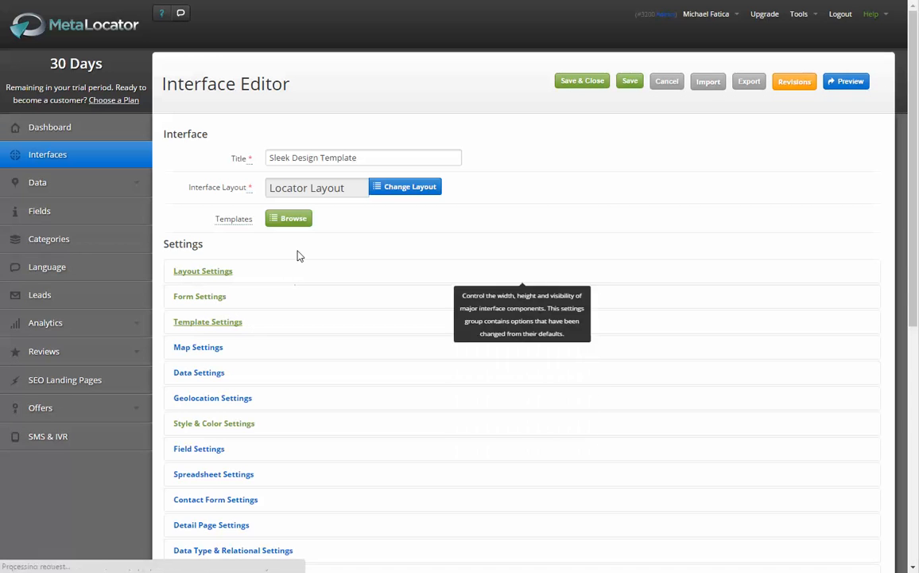
# Step: Insert the Offers at this Location field on a new line below {email} in the Directory Item Template and save the interface
pyautogui.scroll(-1, 331, 273)
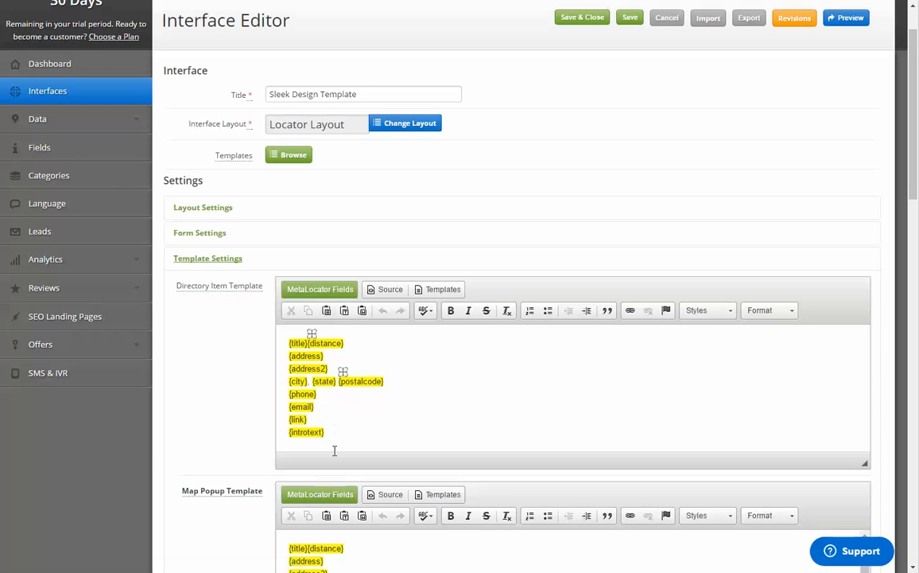
pyautogui.click(340, 413)
pyautogui.press('Return')
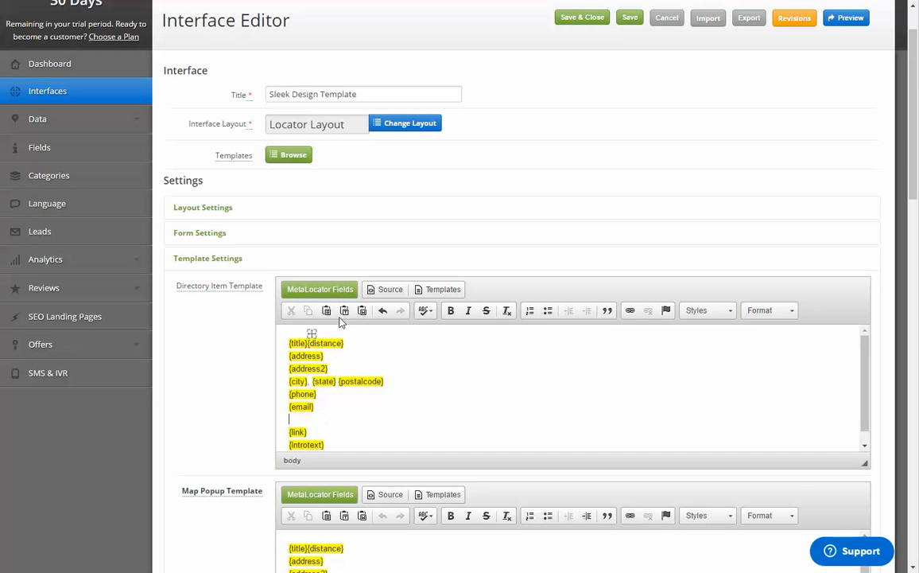
pyautogui.click(338, 289)
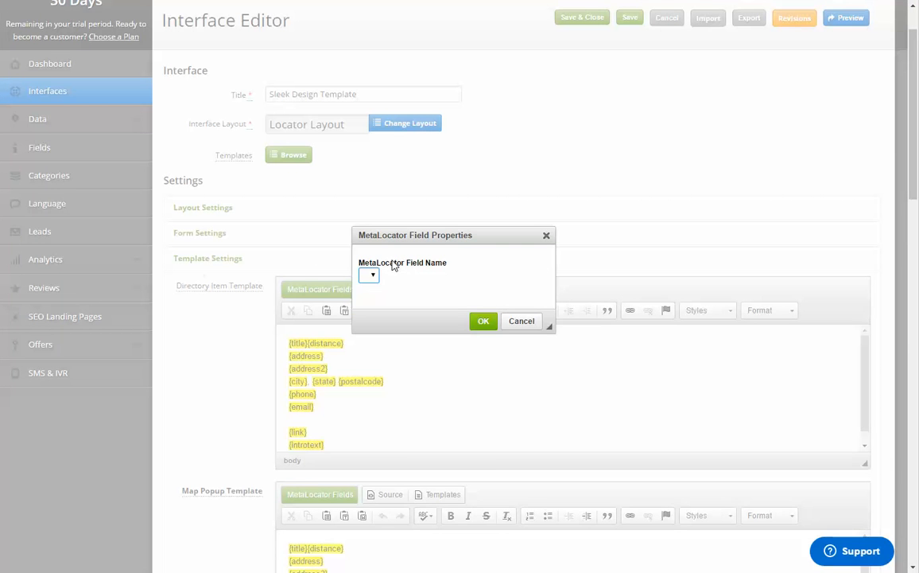
pyautogui.click(443, 275)
pyautogui.scroll(-5, 447, 365)
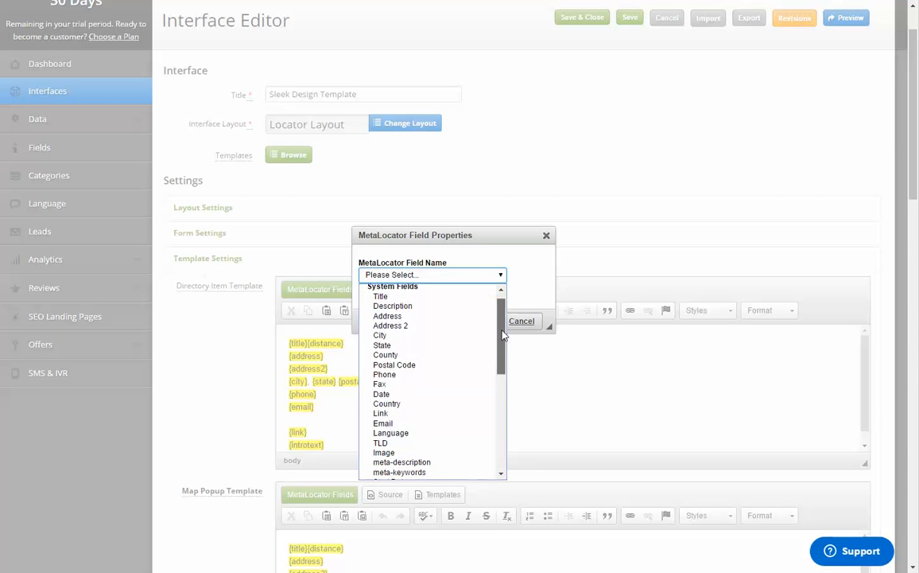
pyautogui.click(414, 365)
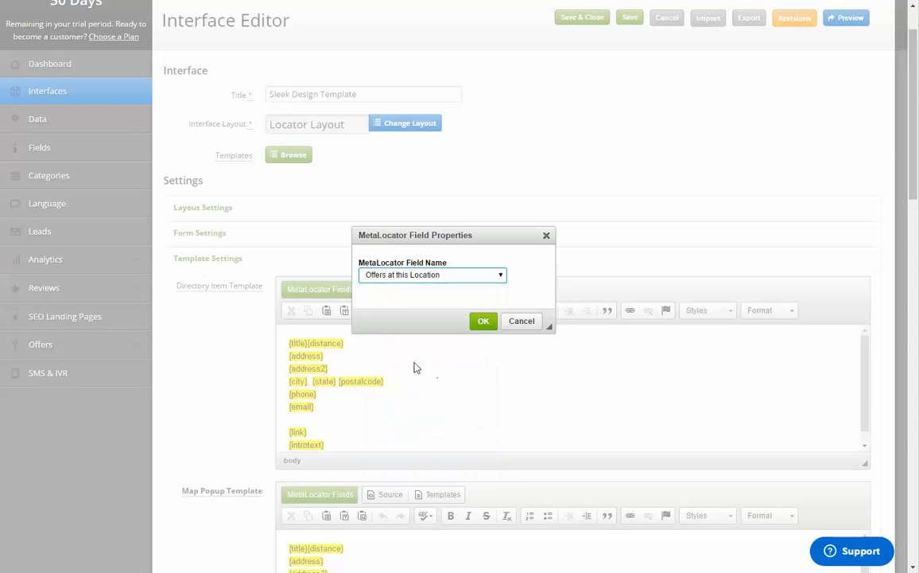
pyautogui.click(483, 321)
pyautogui.scroll(1, 653, 162)
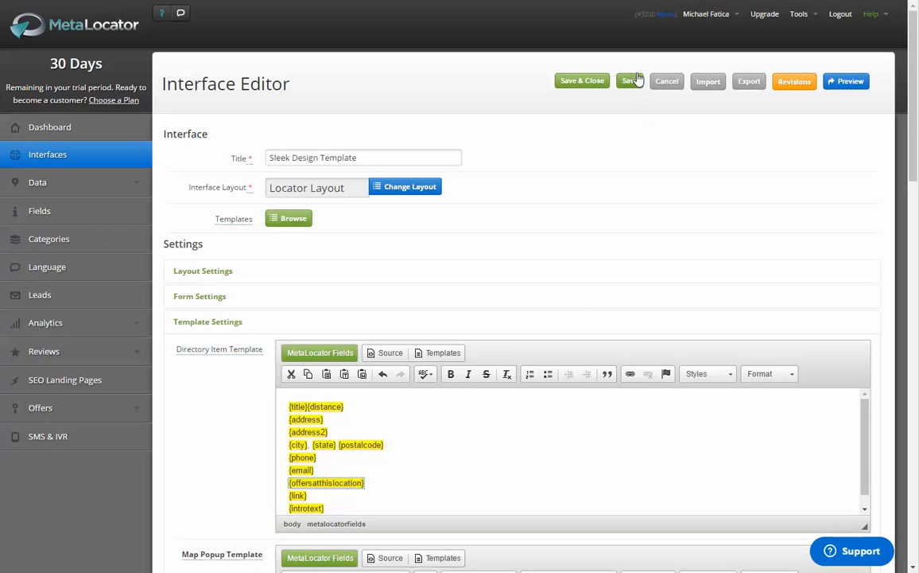
pyautogui.click(635, 83)
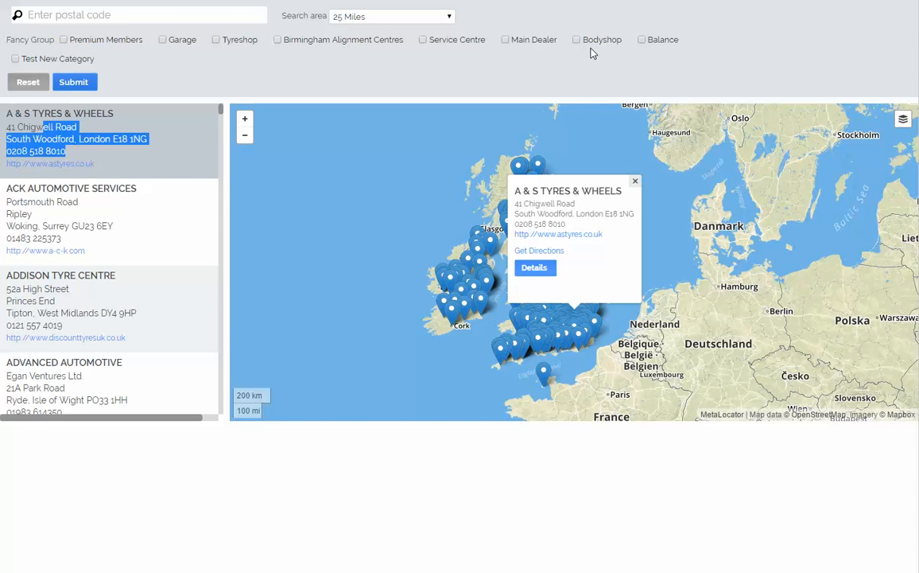
# Step: Reload the locator preview and check the location results for the offers field
pyautogui.press('F5')
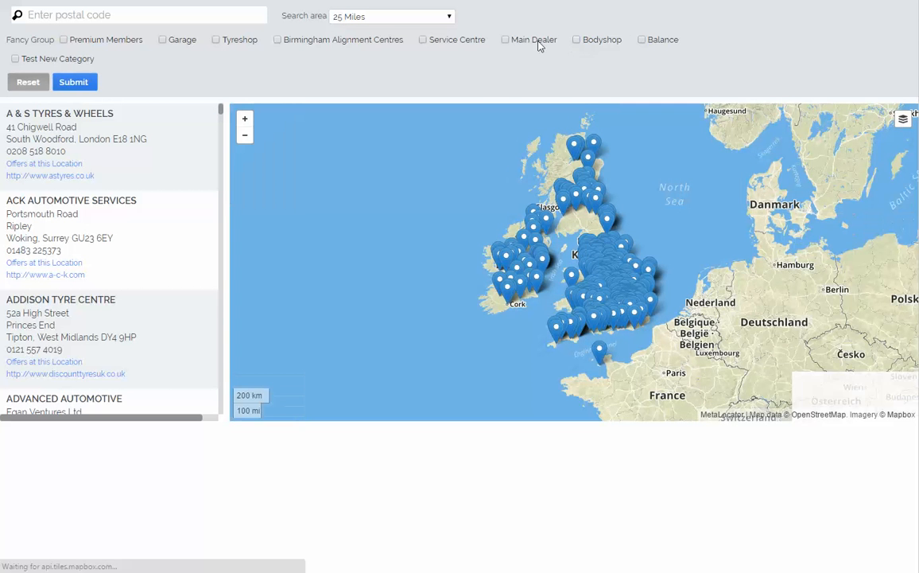
pyautogui.scroll(-6, 48, 322)
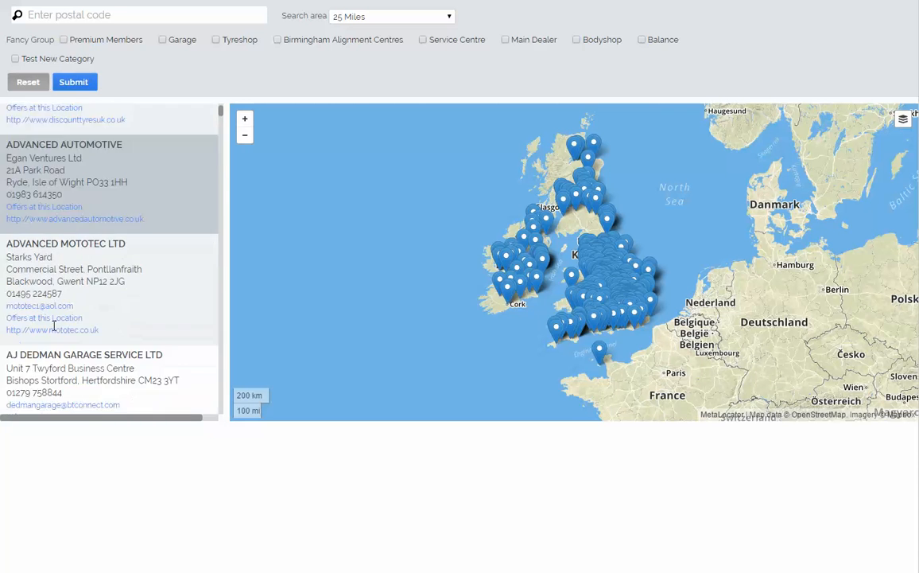
pyautogui.scroll(-6, 53, 325)
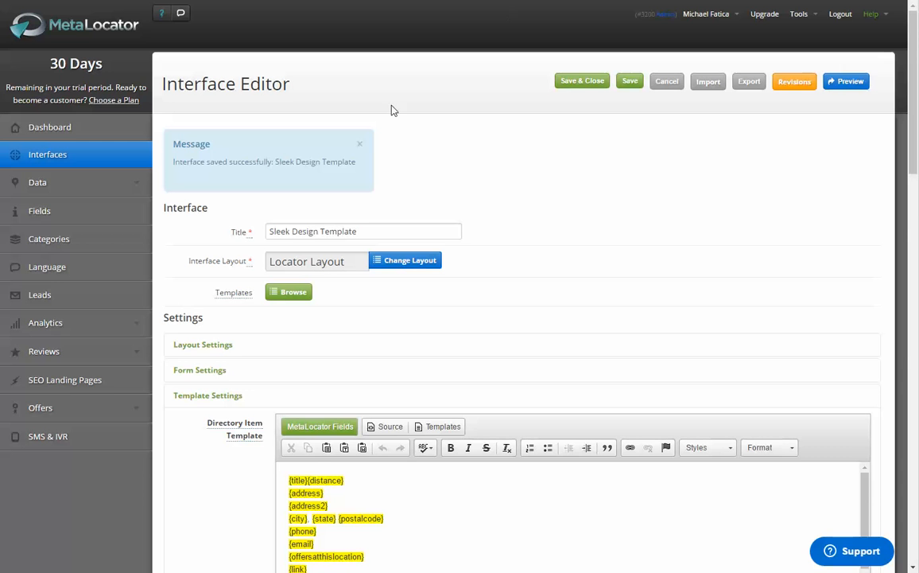
# Step: Expand the Advanced Settings of the Sleek Design Template interface
pyautogui.scroll(-8, 390, 106)
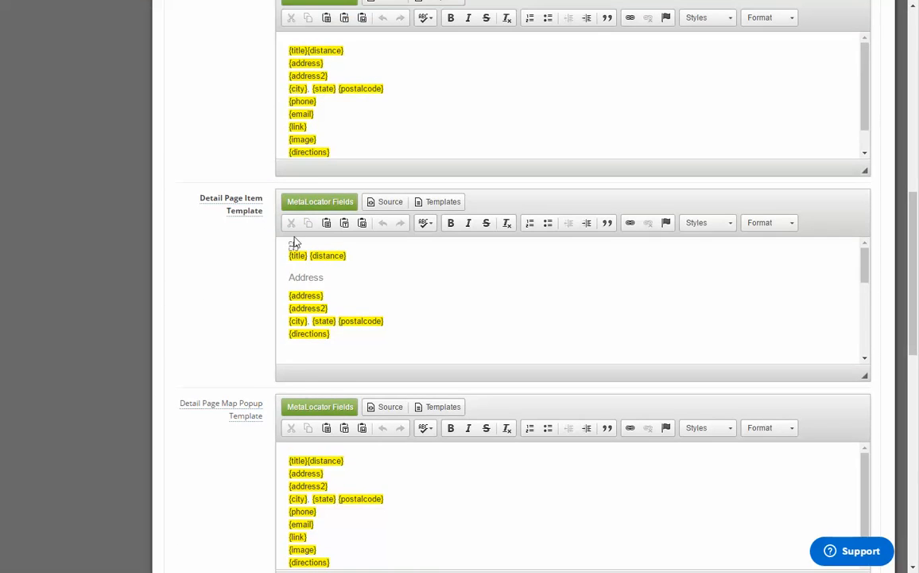
pyautogui.scroll(10, 294, 241)
pyautogui.scroll(-15, 244, 232)
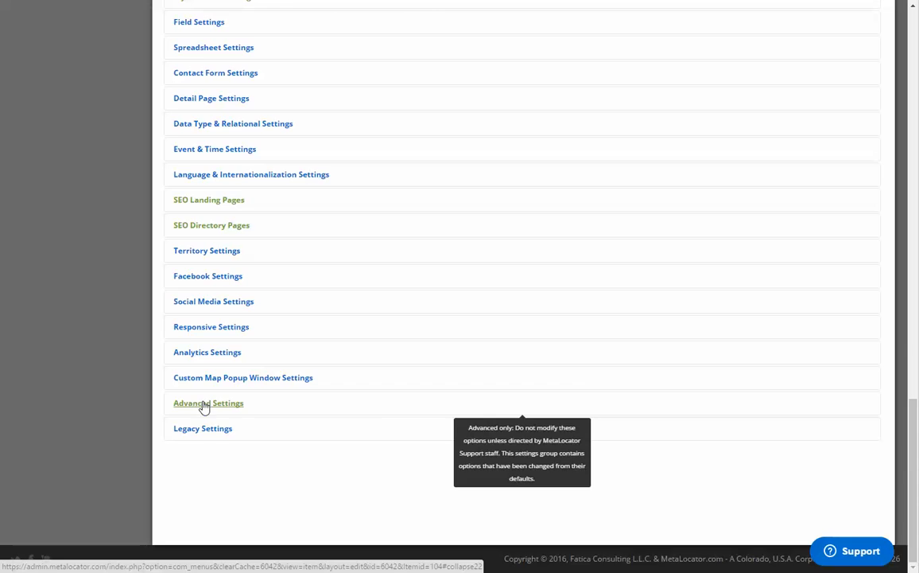
pyautogui.click(205, 406)
pyautogui.scroll(-3, 202, 353)
pyautogui.scroll(-3, 201, 353)
pyautogui.scroll(2, 199, 349)
# Step: Search the page for "inlin", set Show Offers inline to Yes and save the interface
pyautogui.hotkey('ctrl', 'f')
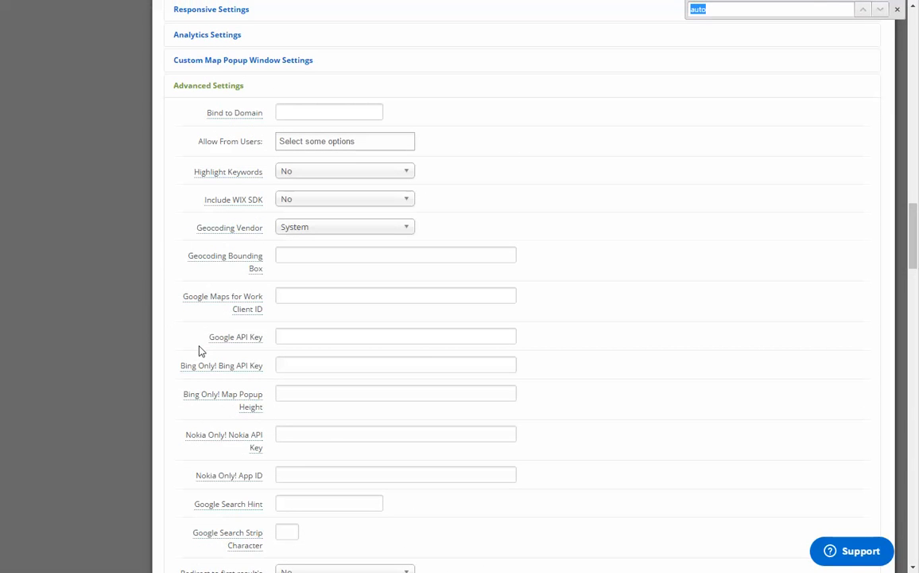
pyautogui.write('inlin')
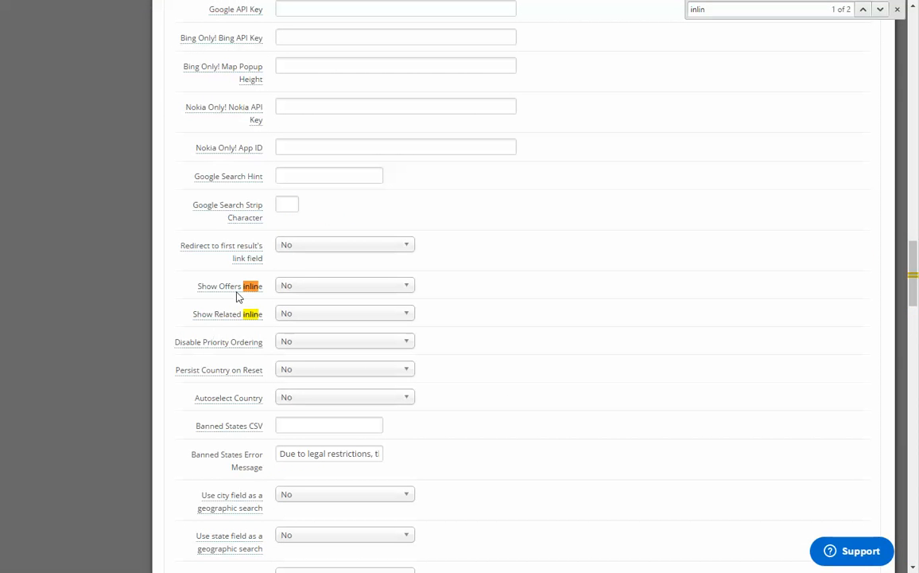
pyautogui.moveTo(241, 291)
pyautogui.click(310, 286)
pyautogui.click(308, 299)
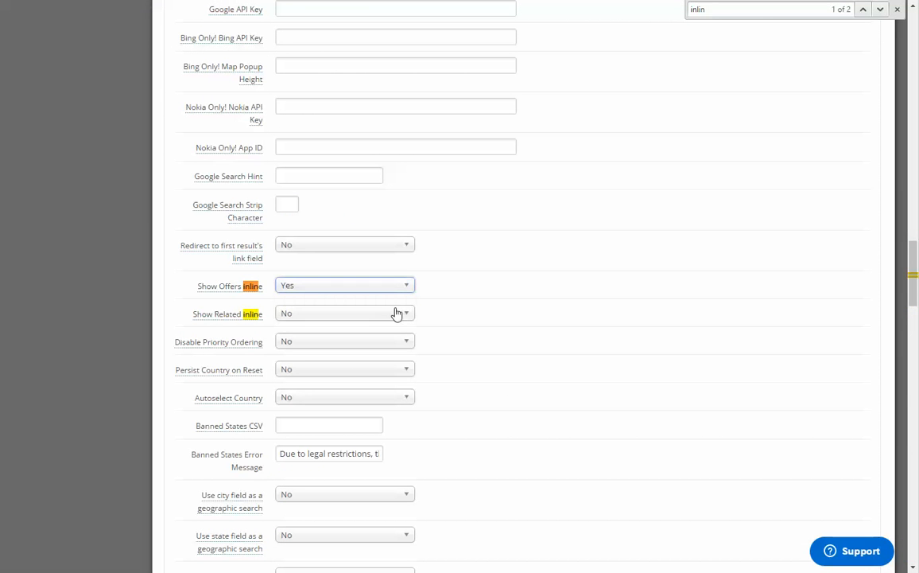
pyautogui.scroll(20, 827, 239)
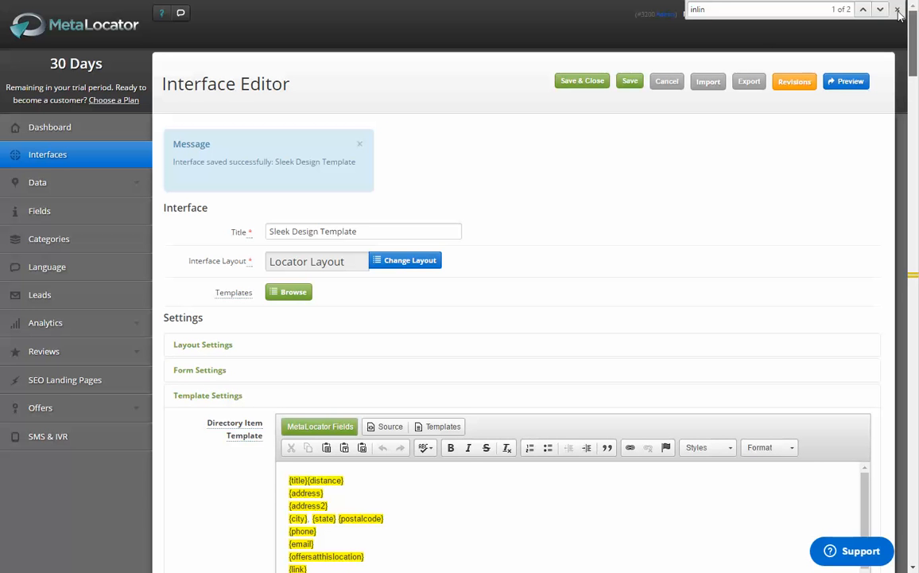
pyautogui.click(633, 83)
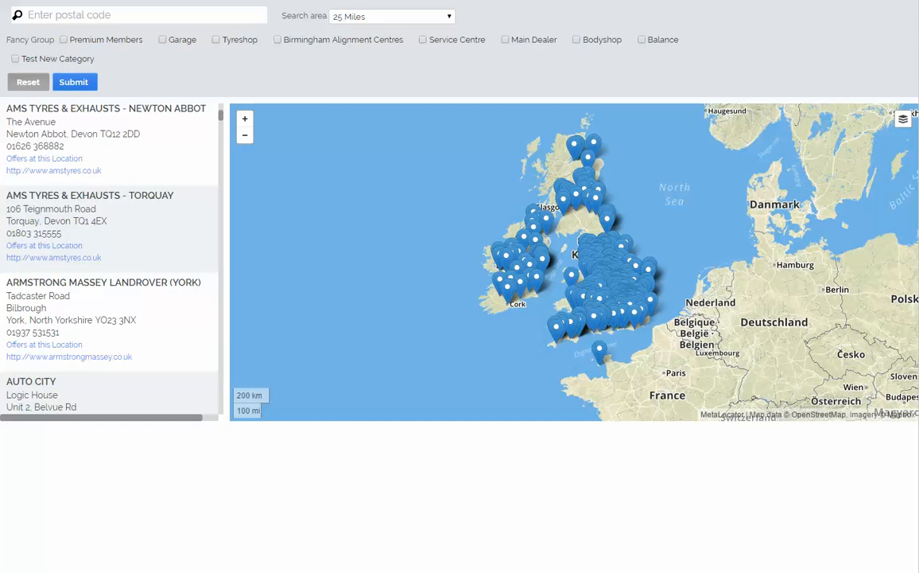
# Step: Reload the locator preview and examine which location results show the offer banner inline
pyautogui.press('F5')
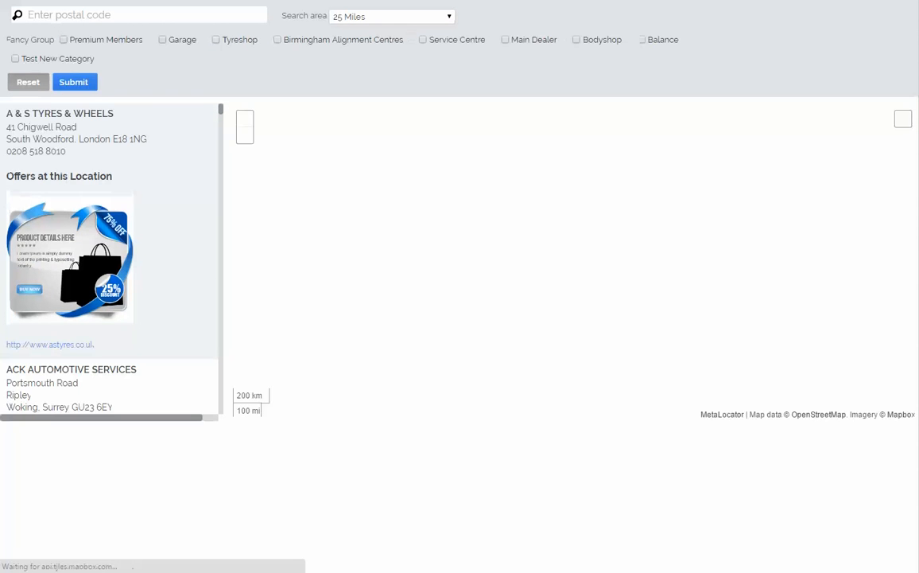
pyautogui.scroll(-5, 68, 230)
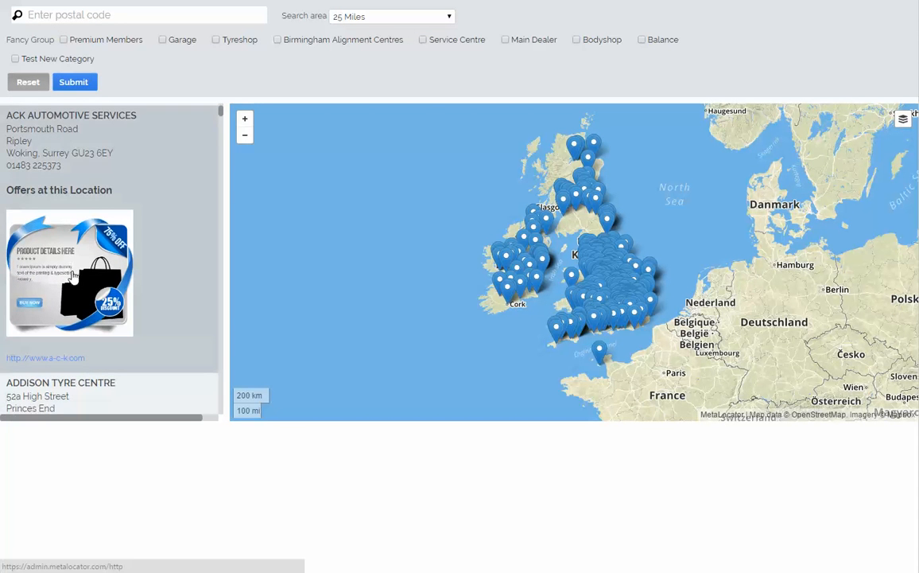
pyautogui.scroll(-6, 72, 262)
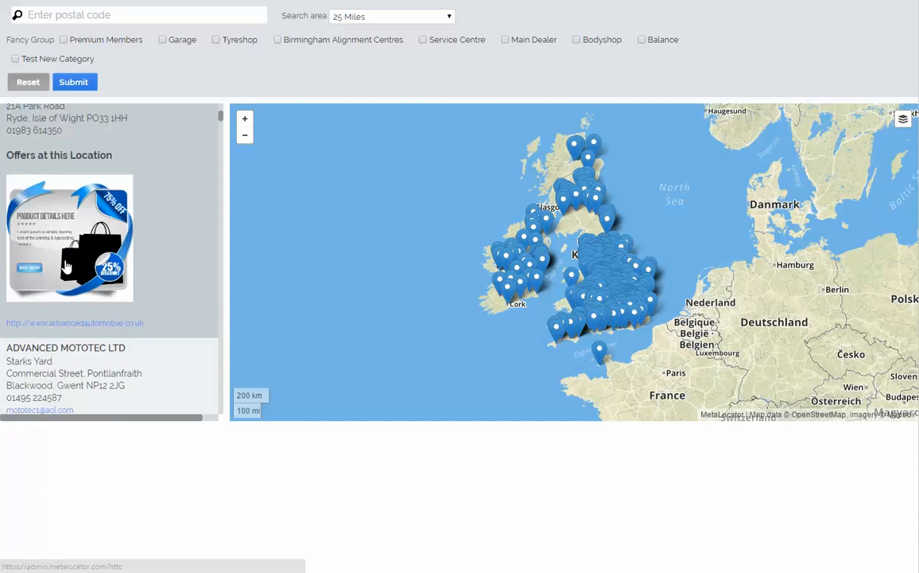
pyautogui.scroll(-10, 68, 267)
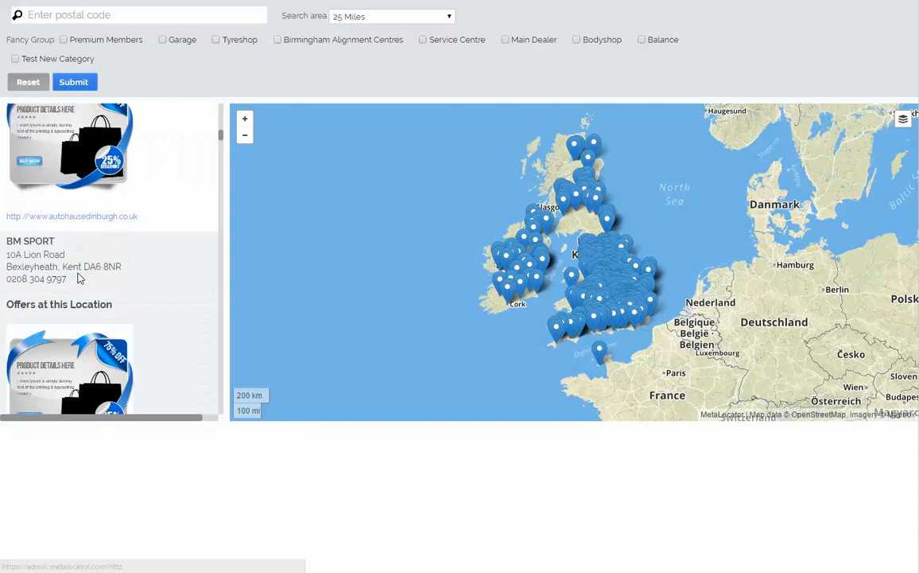
pyautogui.scroll(-15, 80, 275)
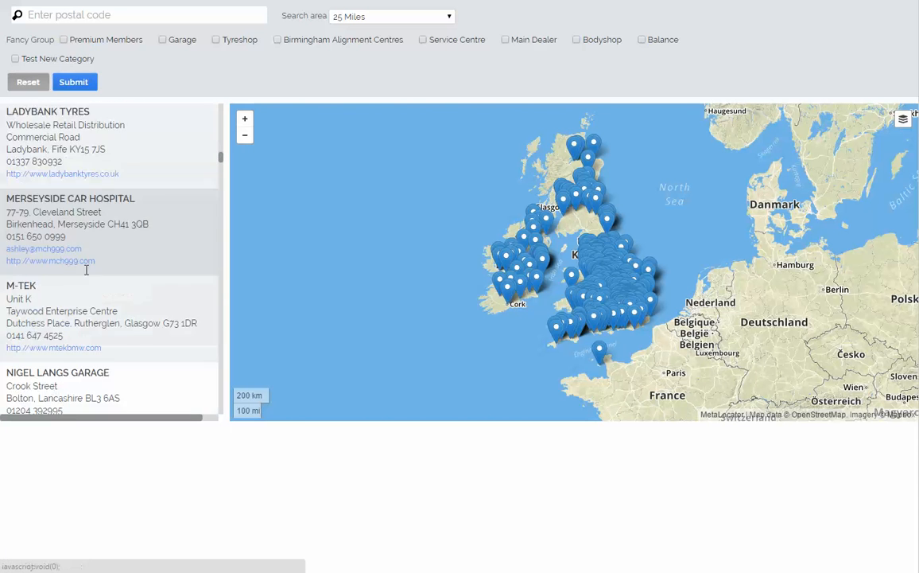
pyautogui.scroll(-5, 83, 275)
pyautogui.scroll(15, 84, 276)
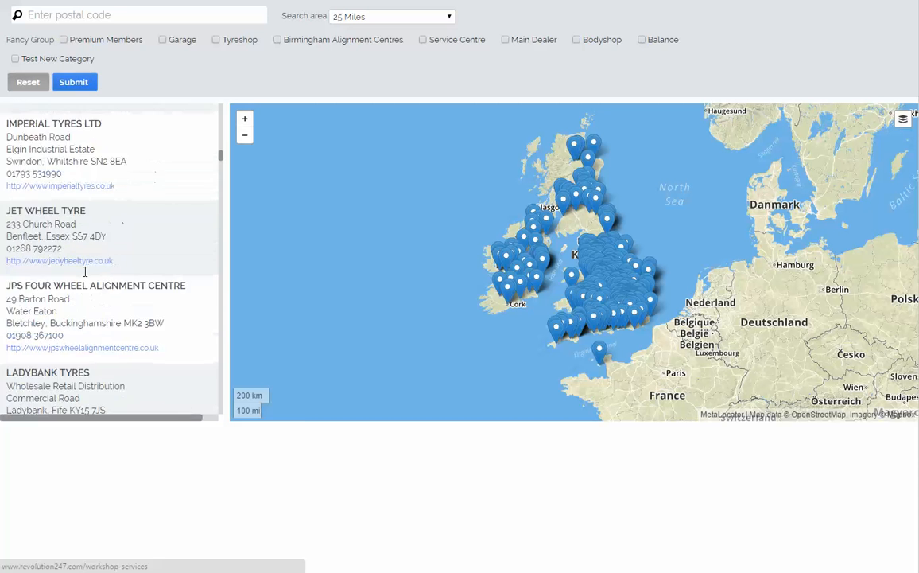
pyautogui.scroll(20, 85, 276)
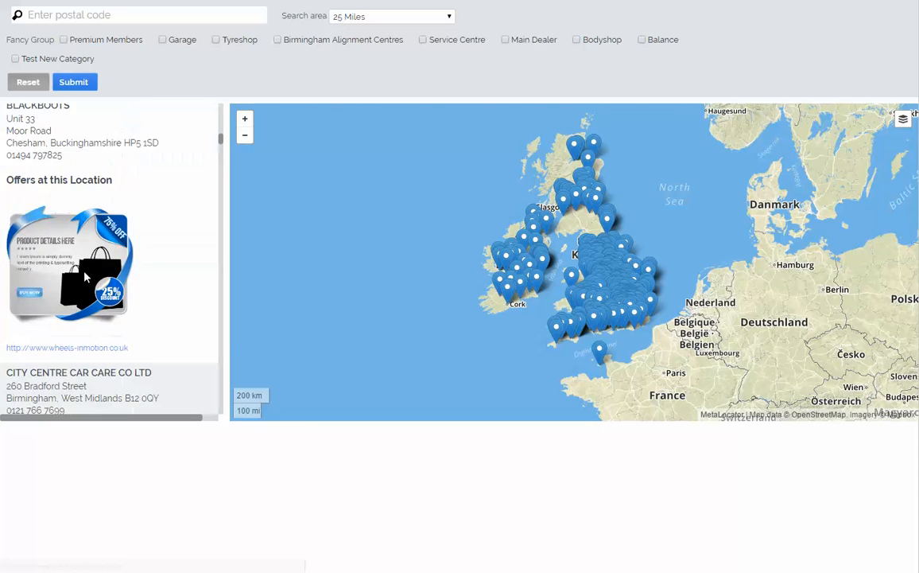
pyautogui.scroll(15, 85, 276)
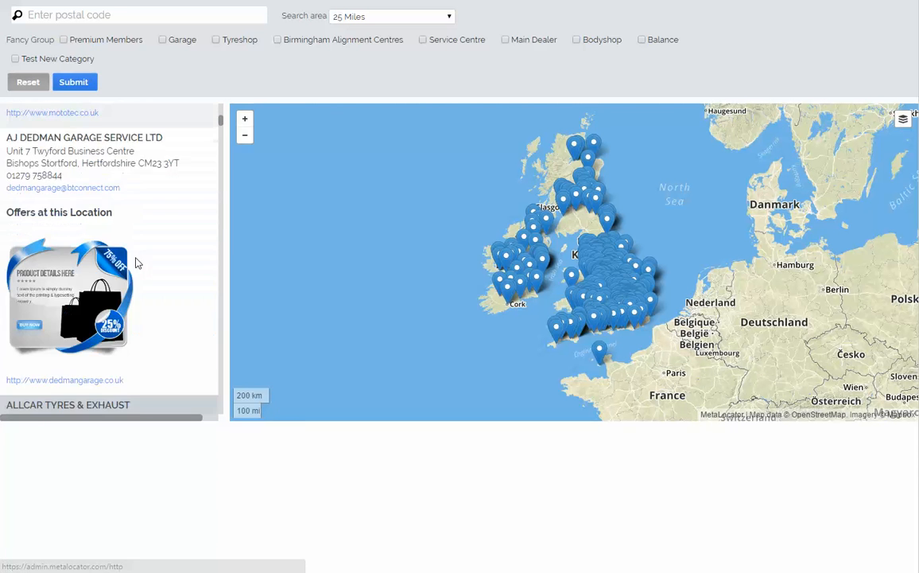
pyautogui.scroll(-15, 125, 270)
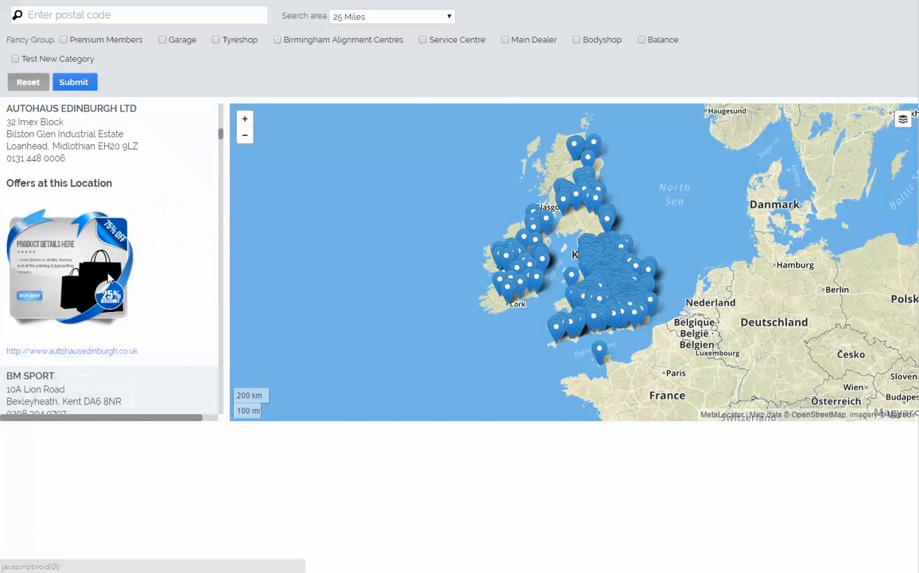
pyautogui.scroll(-15, 106, 282)
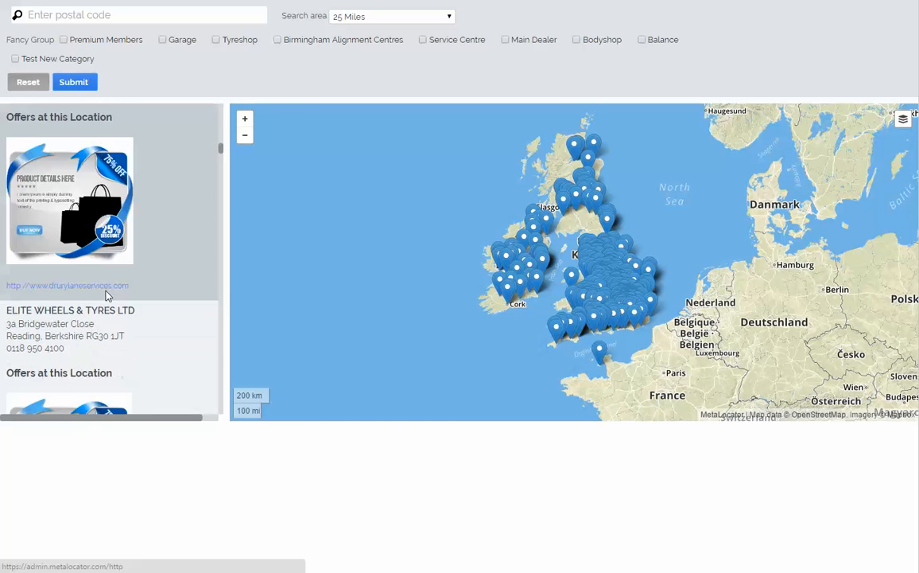
pyautogui.scroll(-10, 110, 286)
pyautogui.scroll(10, 120, 291)
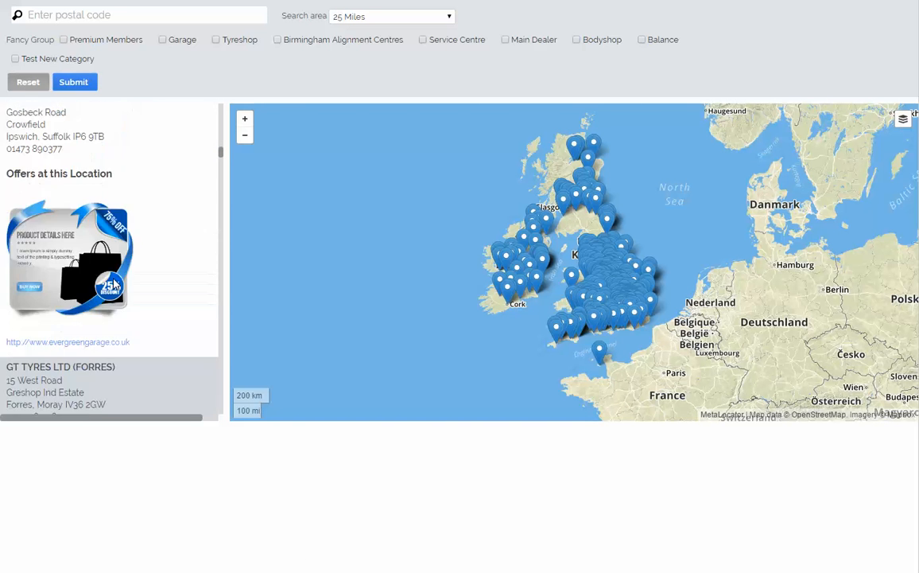
pyautogui.scroll(5, 168, 300)
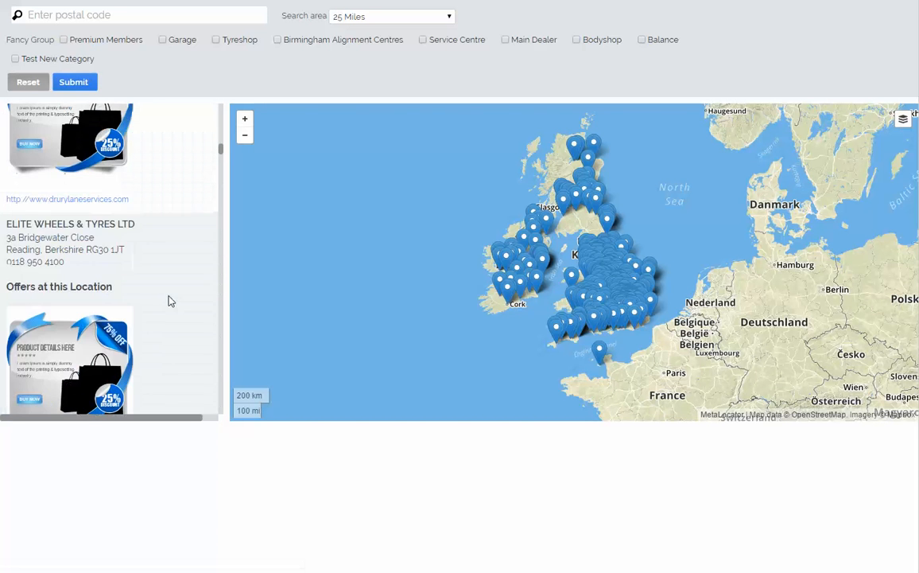
# Step: Look through more location results in the locator preview for the inline offer banner
pyautogui.scroll(5, 172, 303)
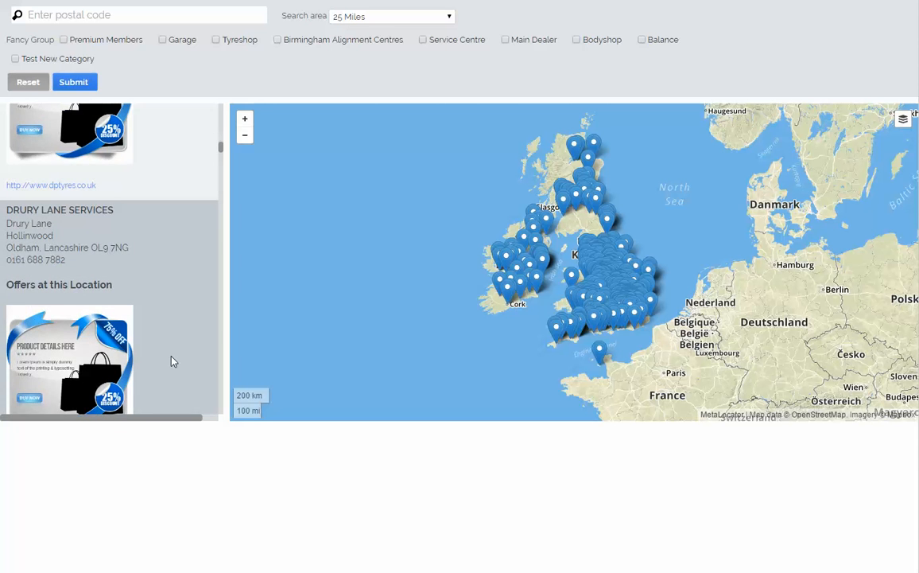
pyautogui.scroll(-3, 173, 350)
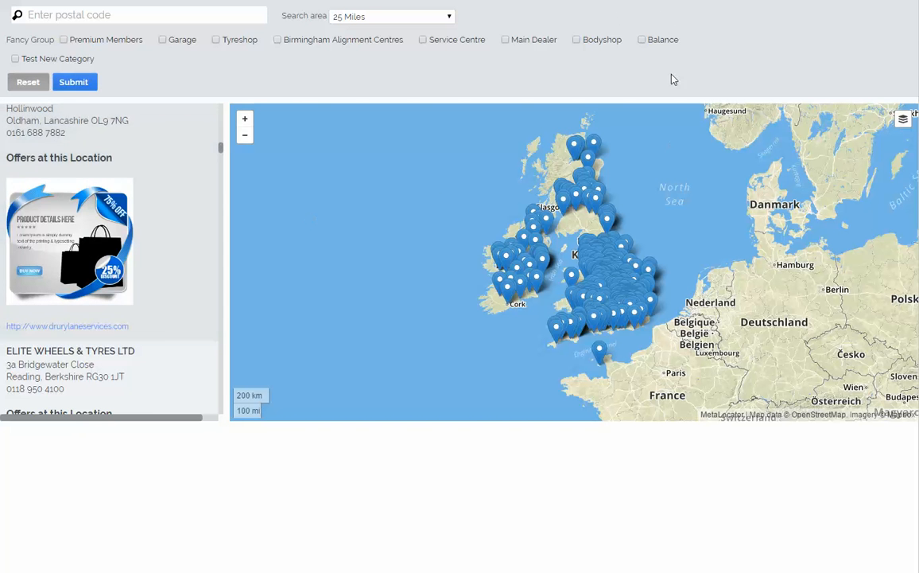
pyautogui.scroll(-15, 159, 170)
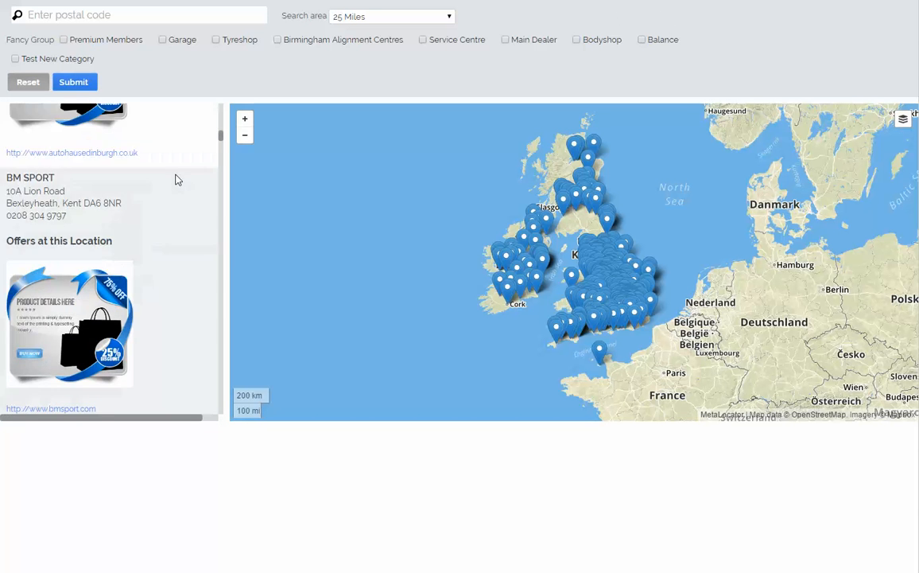
pyautogui.scroll(12, 176, 180)
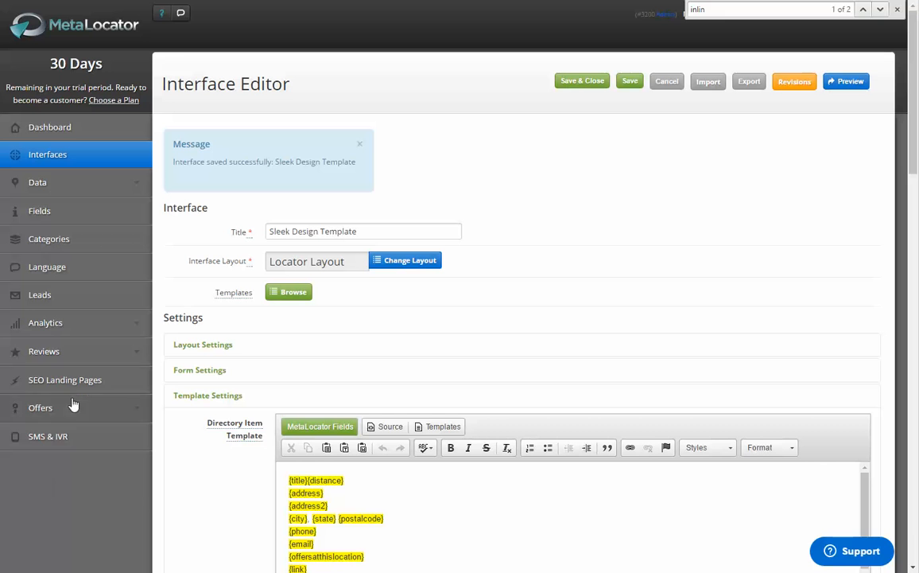
# Step: Open the All Offers list in a new browser tab and start adding a new offer
pyautogui.click(63, 407)
pyautogui.rightClick(62, 441)
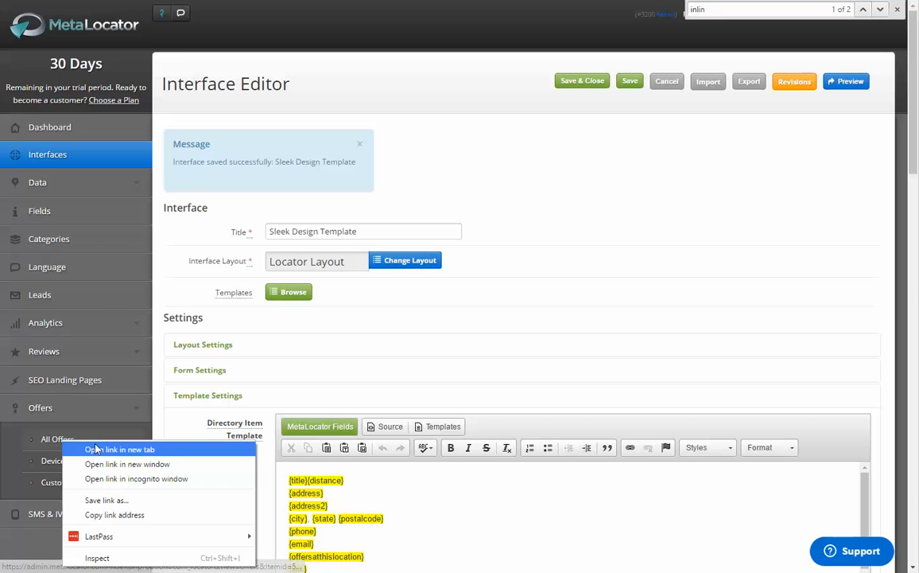
pyautogui.click(96, 448)
pyautogui.click(664, 1)
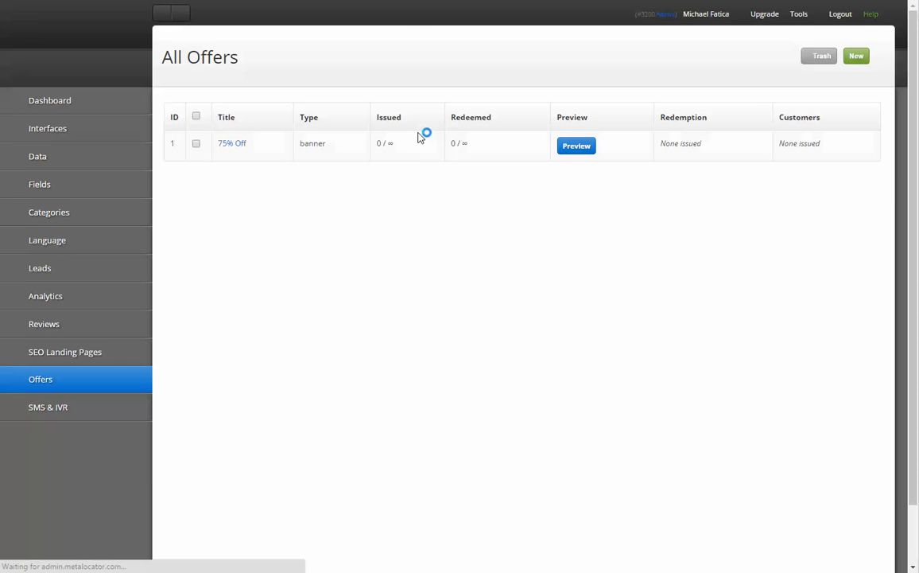
pyautogui.click(855, 59)
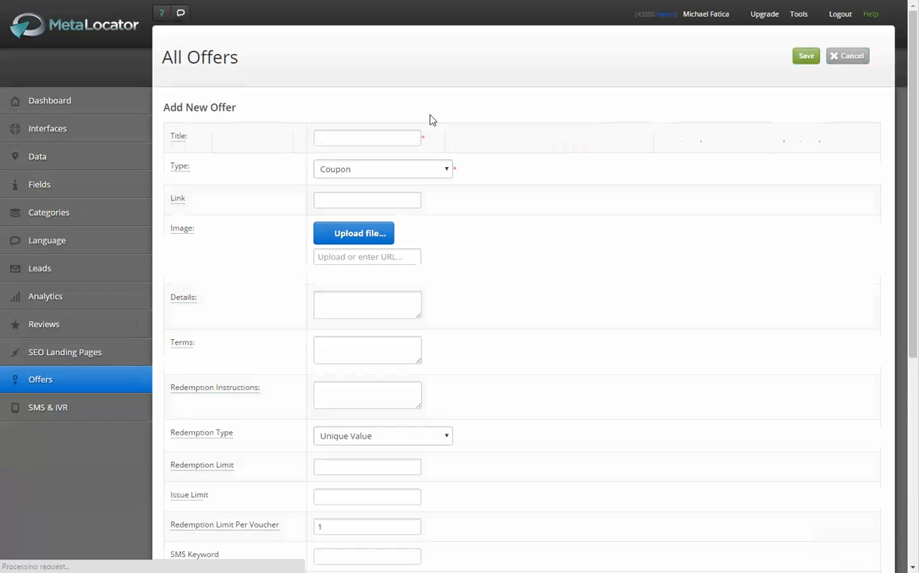
# Step: Title the new offer "10% off tshirts" and choose Coupon as its type
pyautogui.click(372, 172)
pyautogui.click(371, 173)
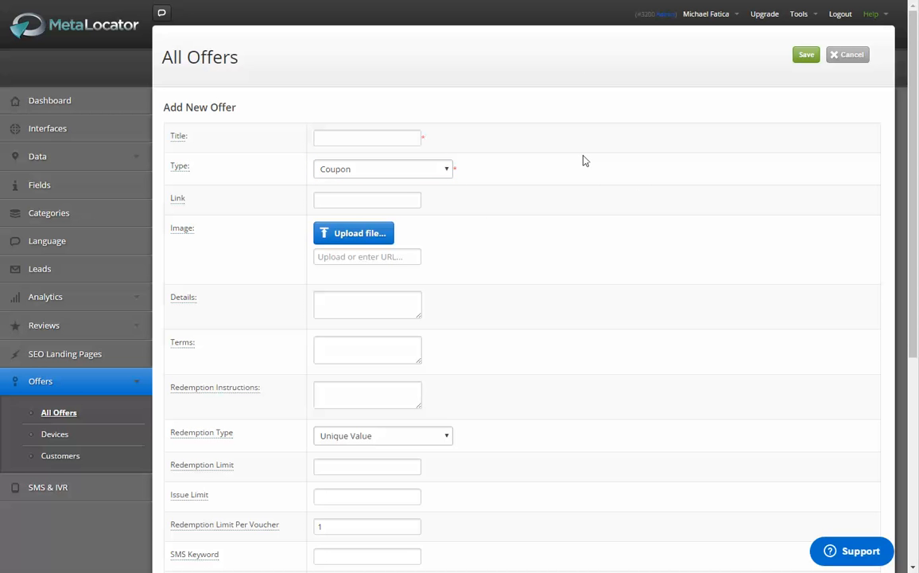
pyautogui.doubleClick(467, 169)
pyautogui.click(496, 162)
pyautogui.click(366, 140)
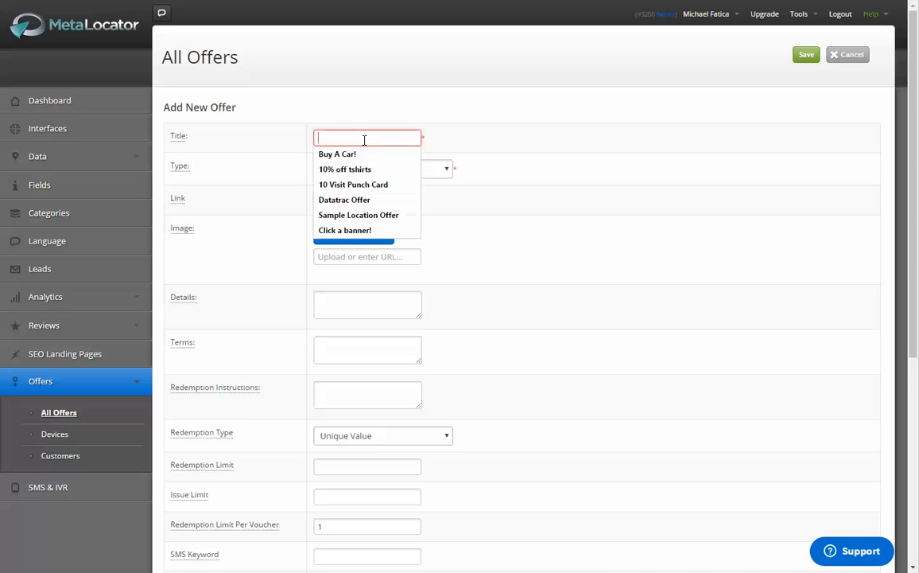
pyautogui.press('Down')
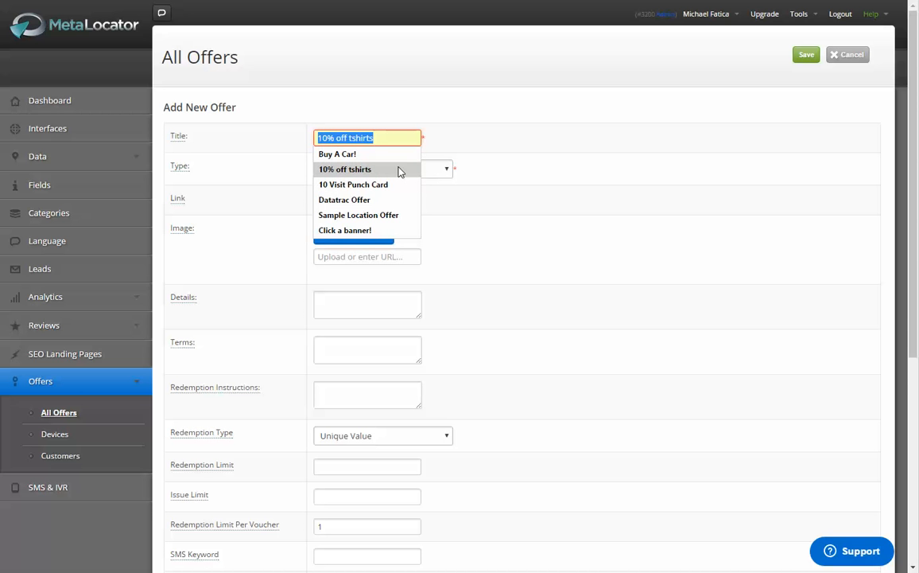
pyautogui.click(399, 171)
pyautogui.click(399, 171)
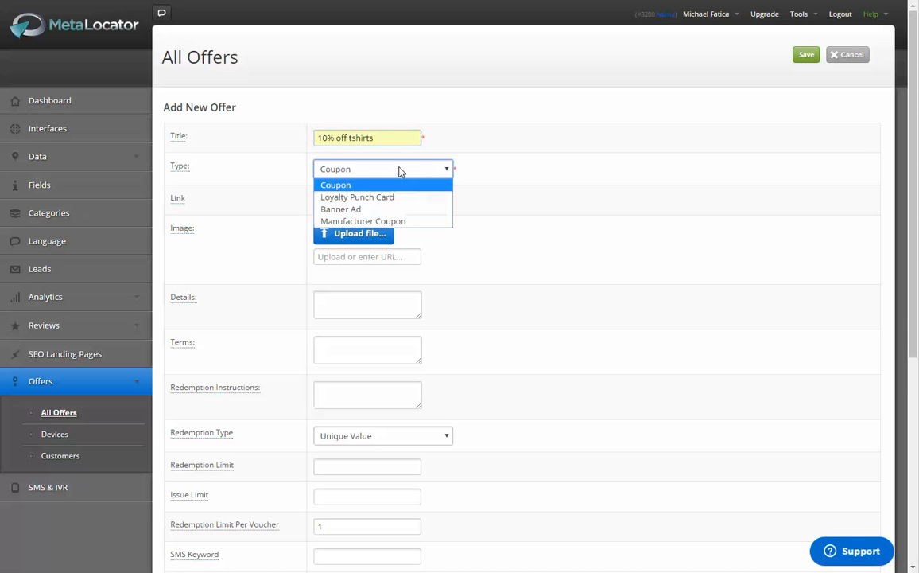
pyautogui.click(399, 171)
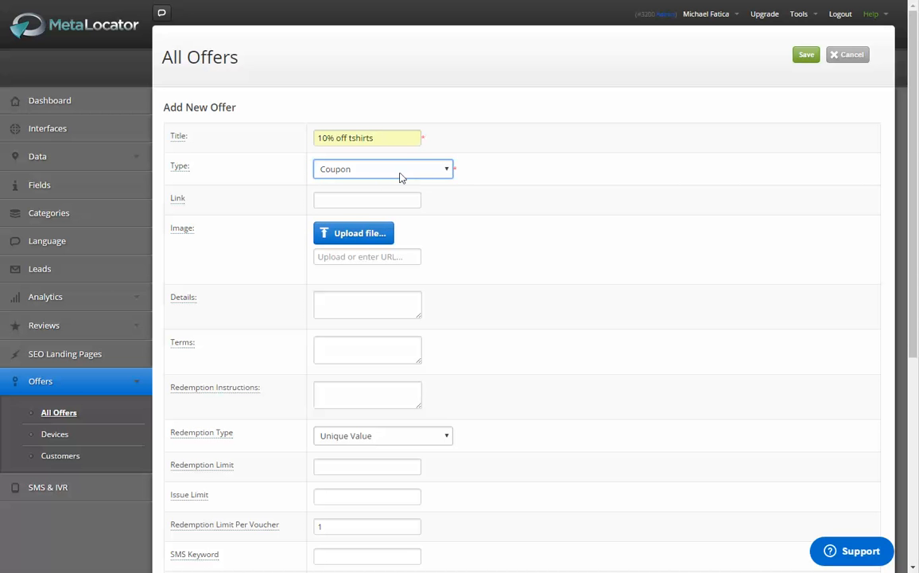
pyautogui.click(400, 177)
pyautogui.click(398, 184)
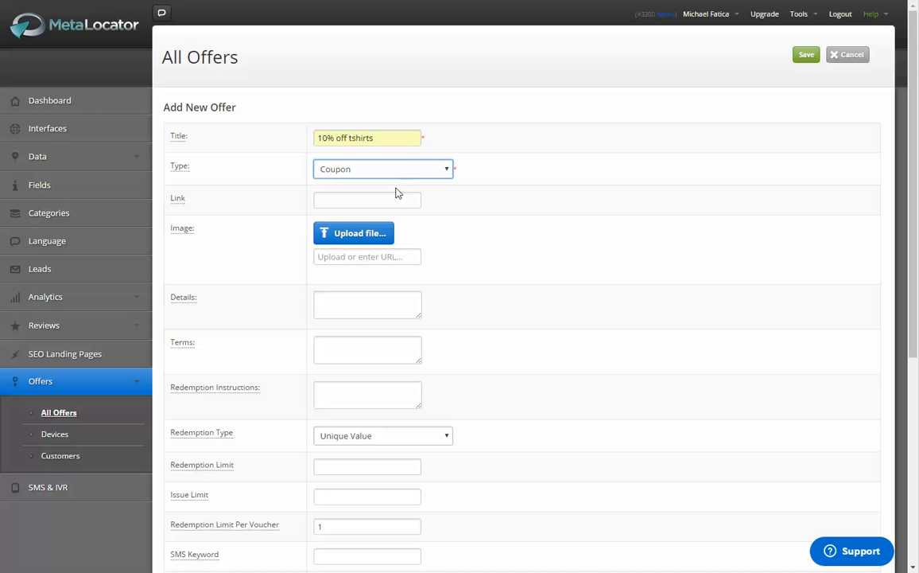
# Step: Upload light_blue_offer.jpg as the coupon's image
pyautogui.click(350, 239)
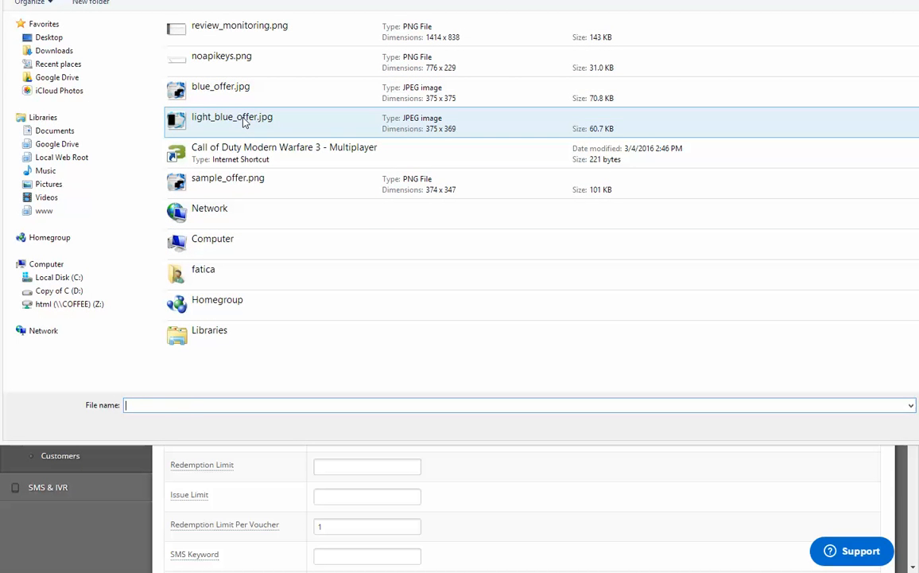
pyautogui.click(245, 122)
pyautogui.doubleClick(244, 122)
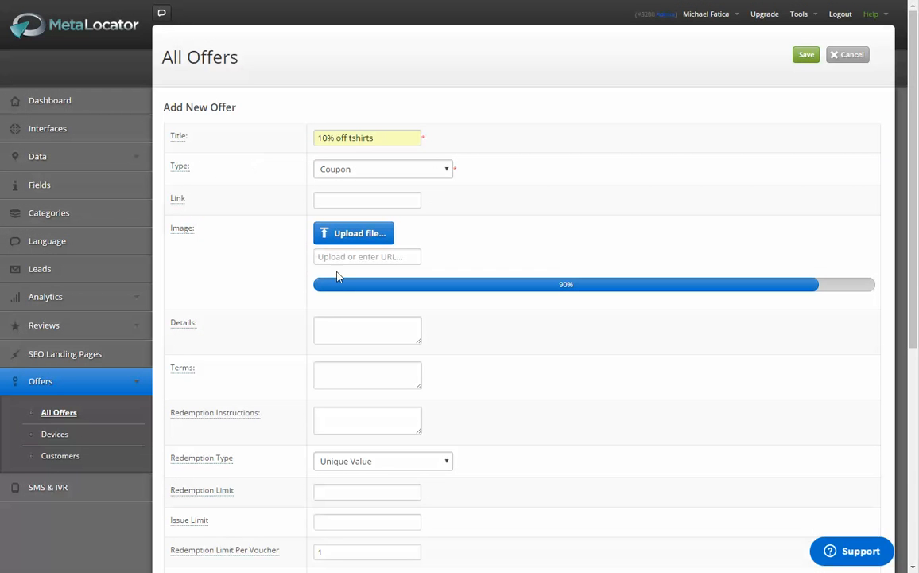
pyautogui.scroll(-2, 386, 312)
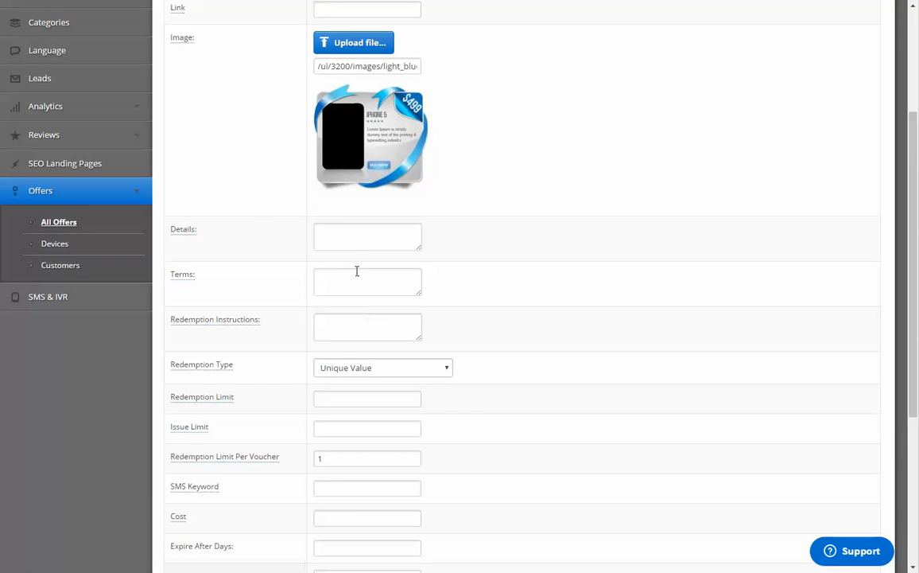
# Step: Fill in the coupon's details with "Bring in your old iphone for a new iphone for 499."
pyautogui.click(357, 270)
pyautogui.click(368, 243)
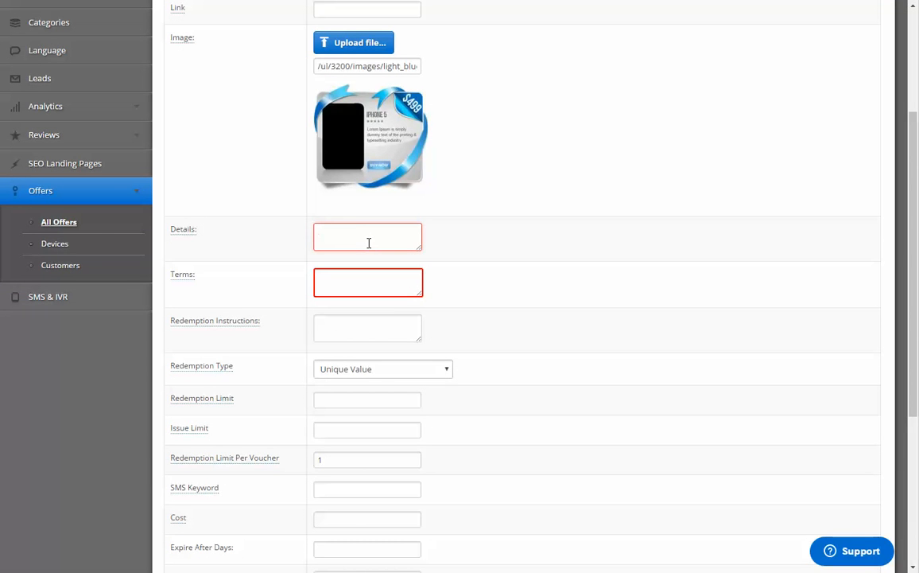
pyautogui.moveTo(192, 230)
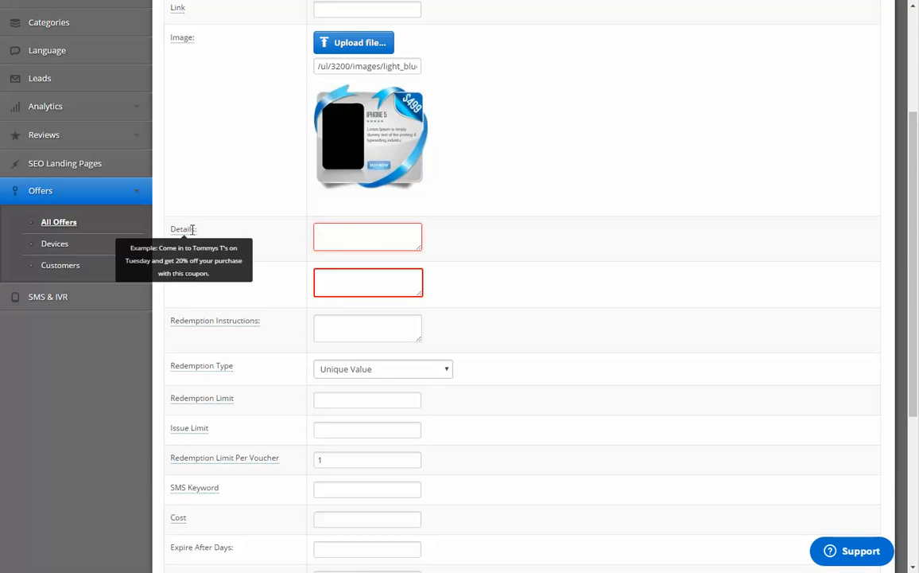
pyautogui.scroll(1, 374, 260)
pyautogui.scroll(-1, 374, 259)
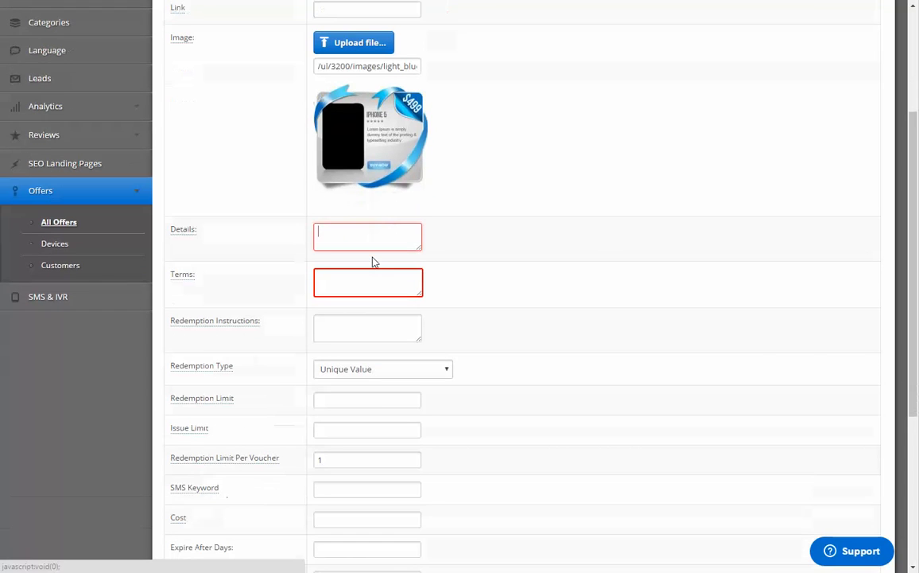
pyautogui.write('ri')
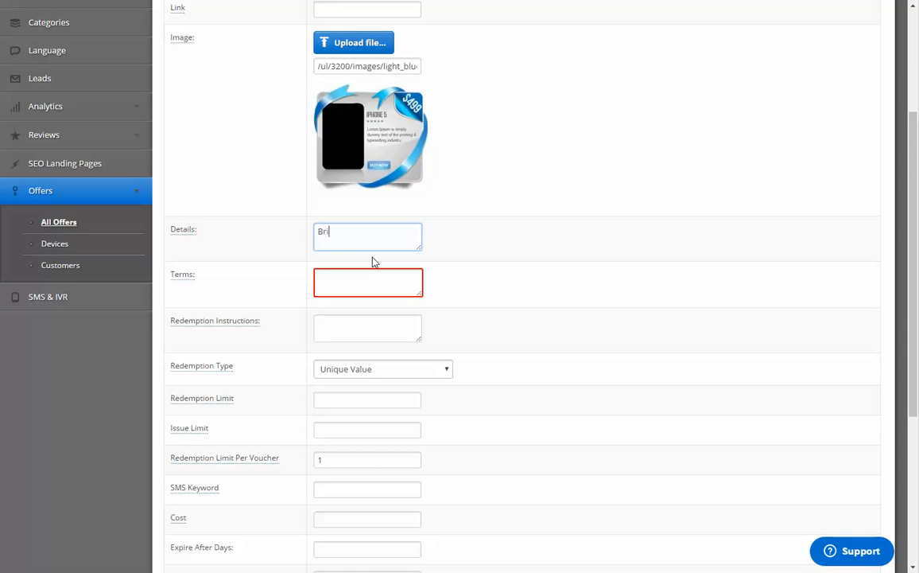
pyautogui.write('ng in hyour old iphone for a new iphone for 499.')
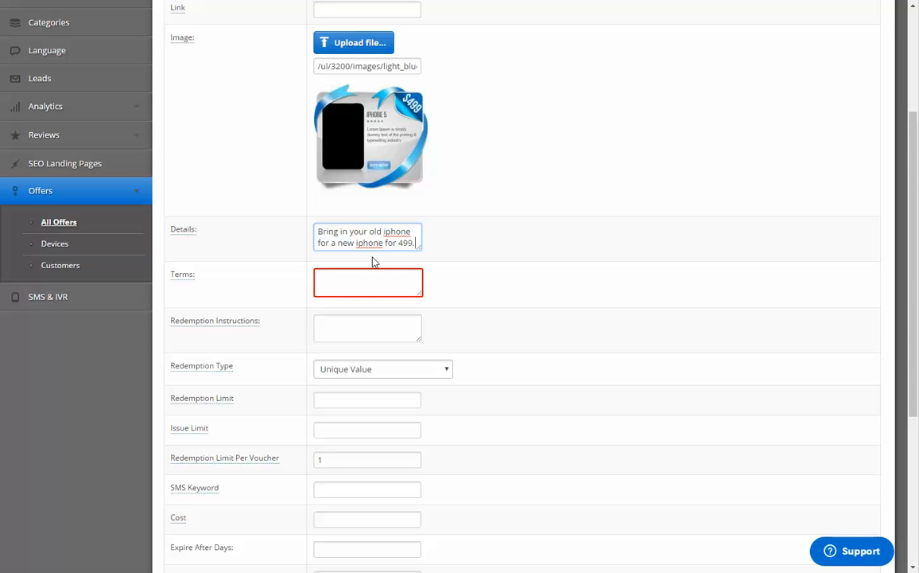
# Step: Enter "Limit 1 per customer. No cash value." as the coupon's terms
pyautogui.click(353, 285)
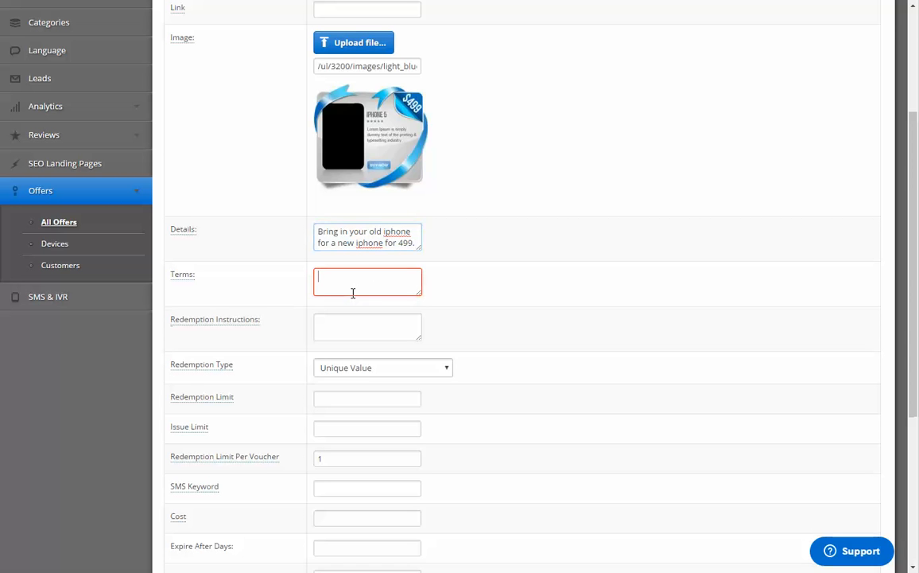
pyautogui.write('Limit 1')
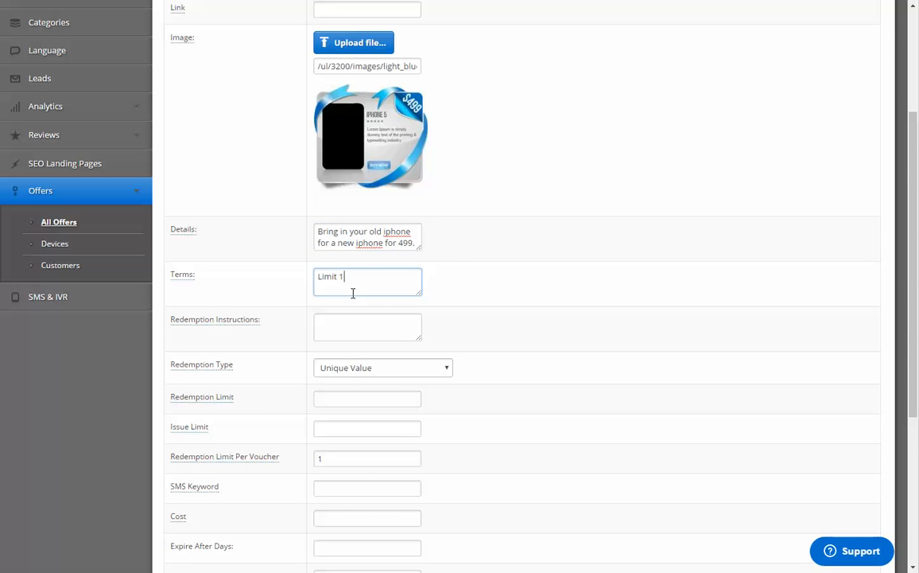
pyautogui.write(' per cusot')
# Step: Enter the redemption instructions "Bring your redemption code to any of our retail locations." and leave the redemption type at Unique Value
pyautogui.click(351, 331)
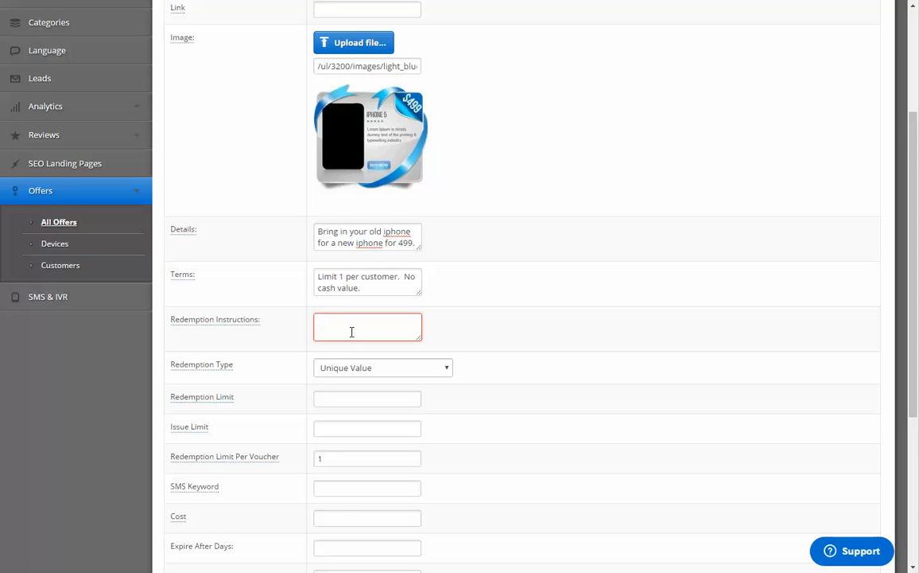
pyautogui.write('Bring your redempt')
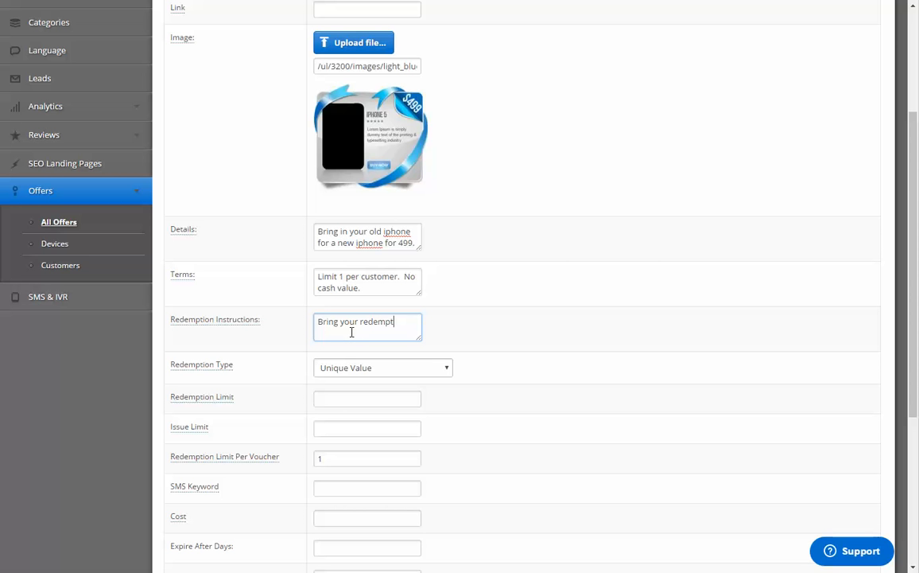
pyautogui.write('ion code to any of our retail locations.')
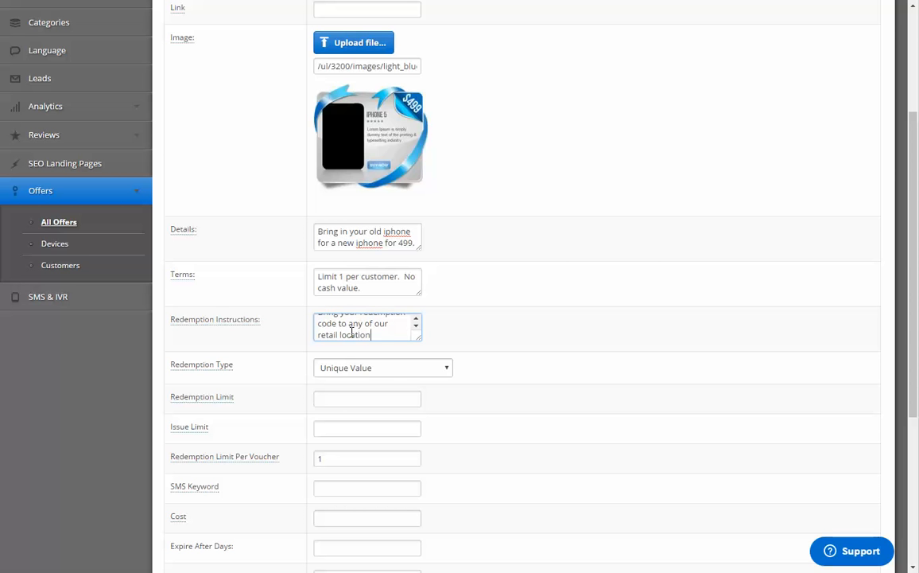
pyautogui.click(400, 368)
pyautogui.click(390, 363)
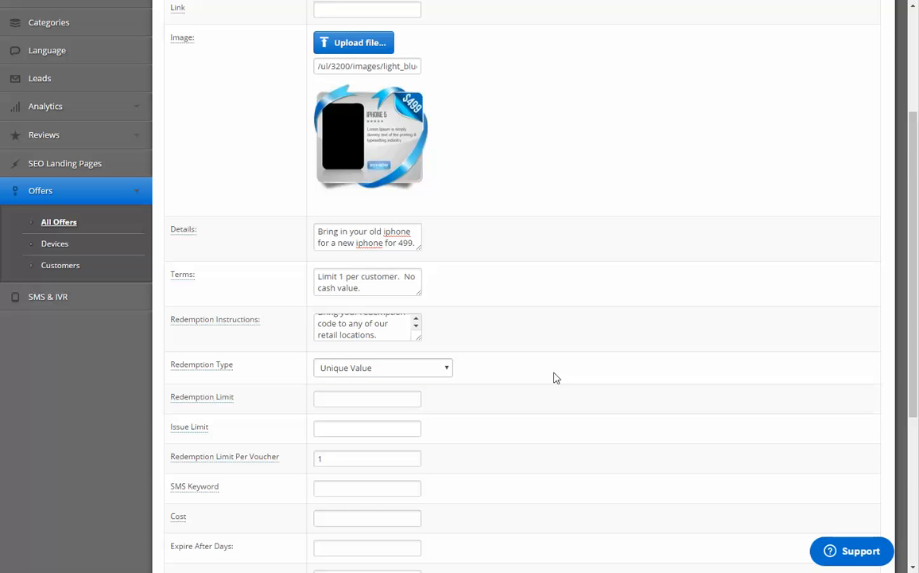
# Step: Examine the help descriptions of the coupon's Redemption Limit, Issue Limit and Redemption Limit Per Voucher settings
pyautogui.scroll(-3, 525, 380)
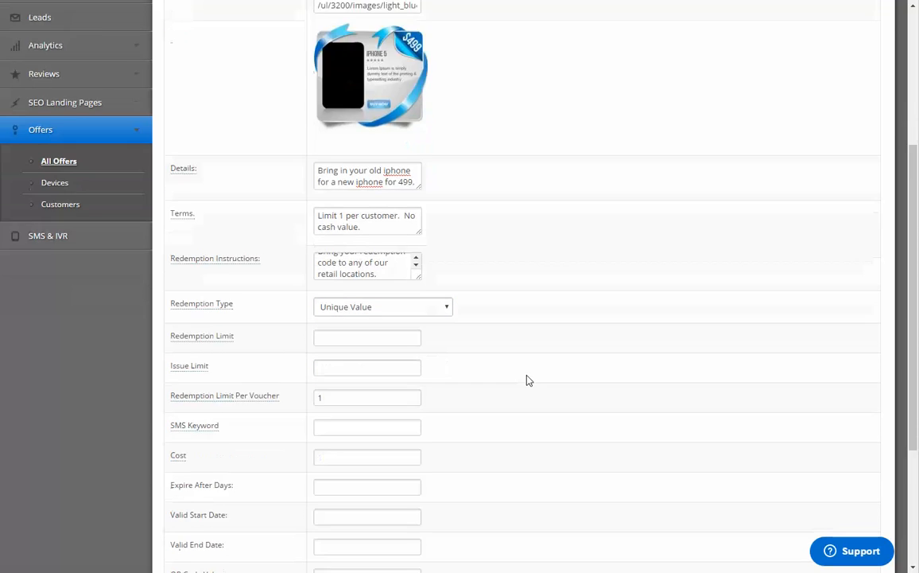
pyautogui.moveTo(190, 273)
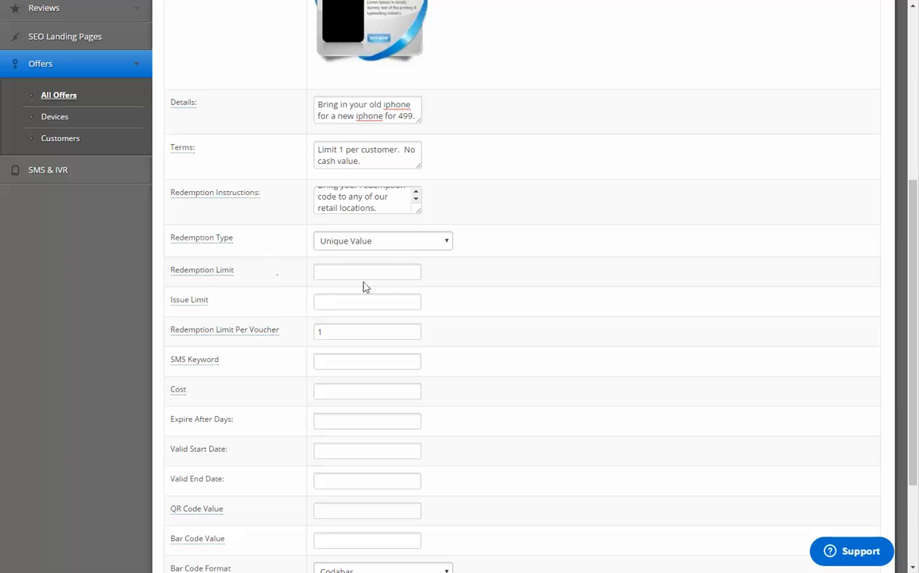
pyautogui.scroll(3, 458, 308)
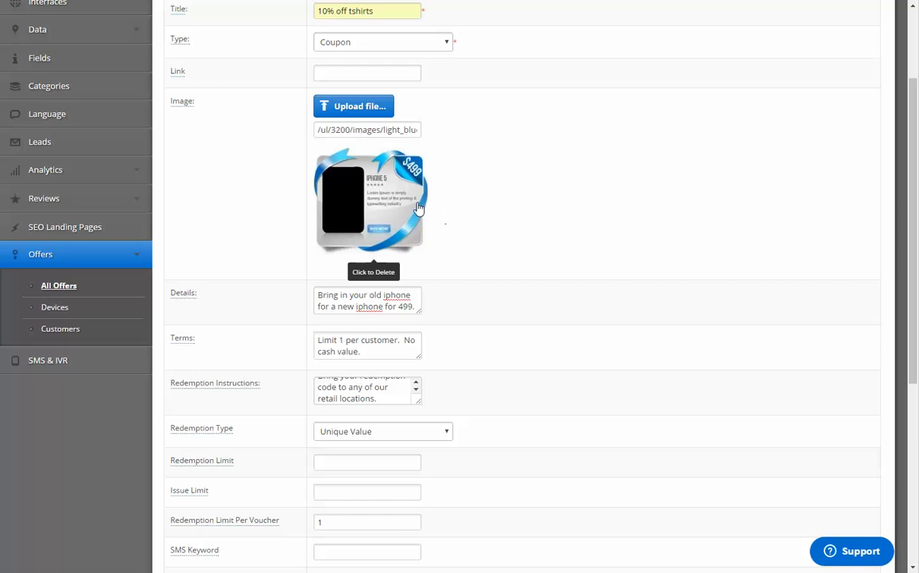
pyautogui.scroll(-2, 544, 266)
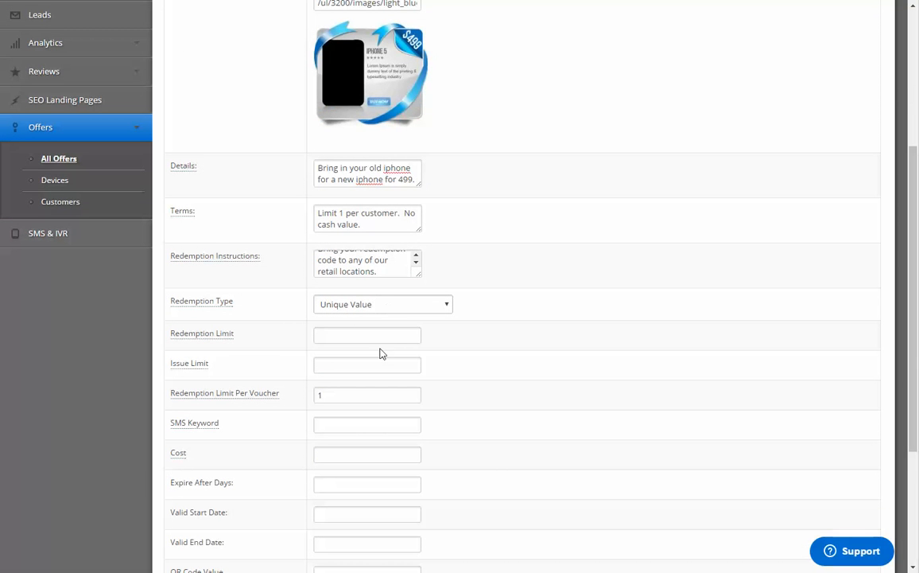
pyautogui.click(396, 340)
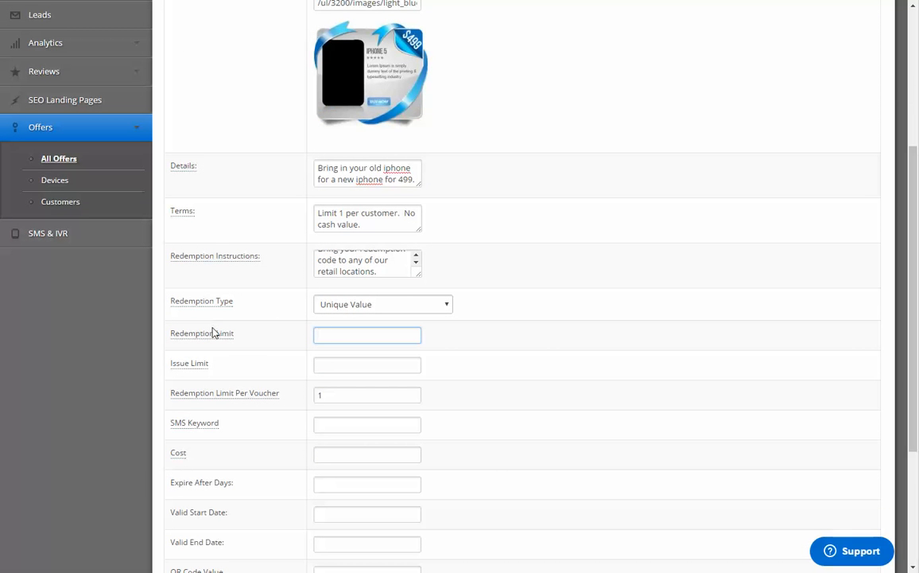
pyautogui.moveTo(230, 334)
pyautogui.moveTo(187, 362)
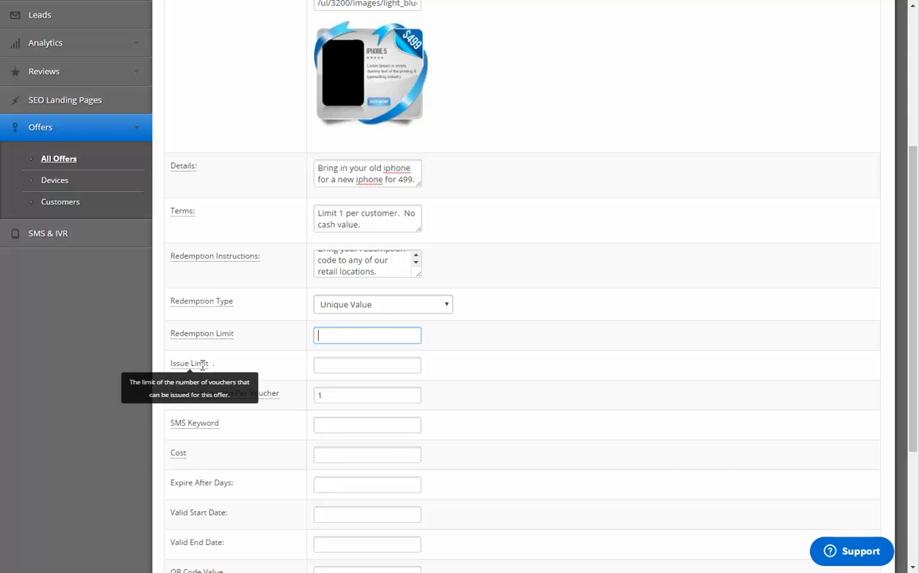
pyautogui.scroll(3, 205, 363)
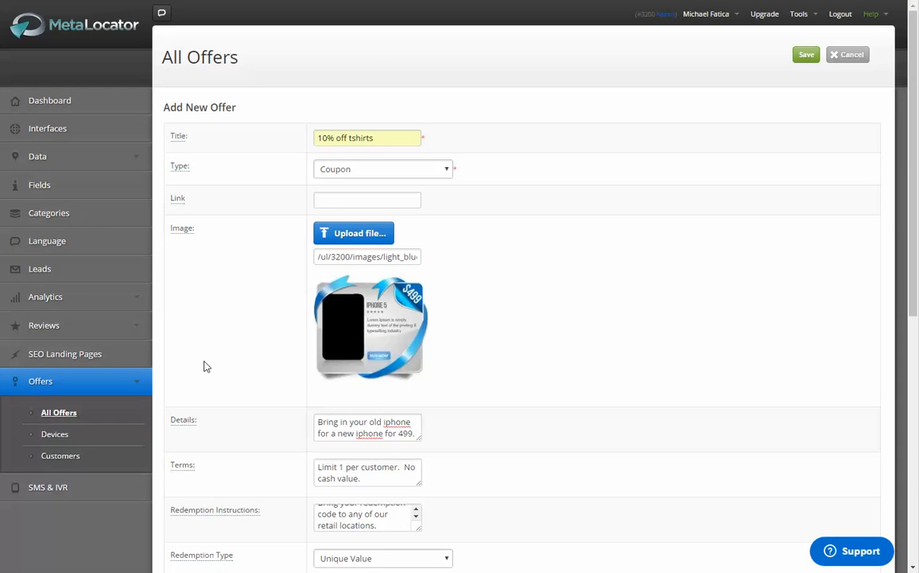
pyautogui.scroll(-4, 205, 364)
pyautogui.moveTo(201, 331)
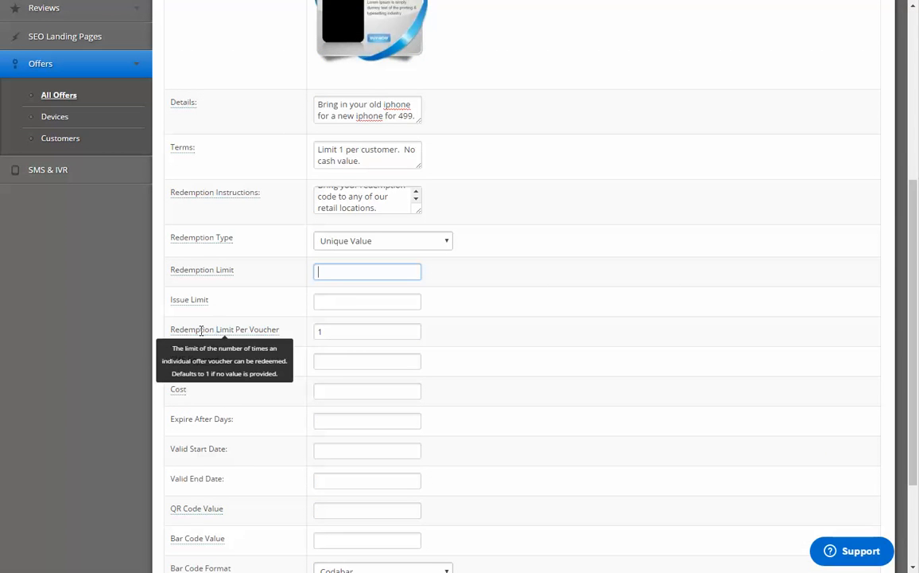
pyautogui.moveTo(192, 300)
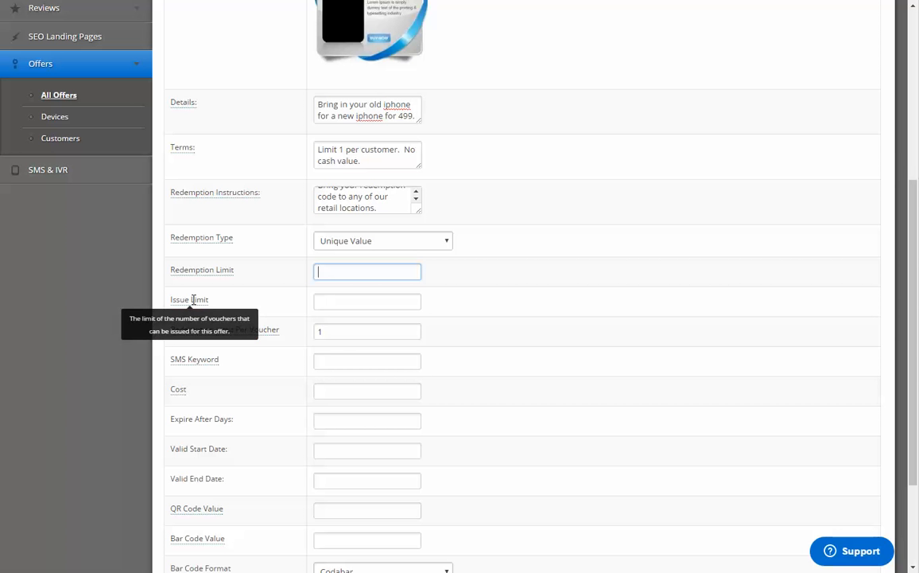
pyautogui.scroll(2, 194, 300)
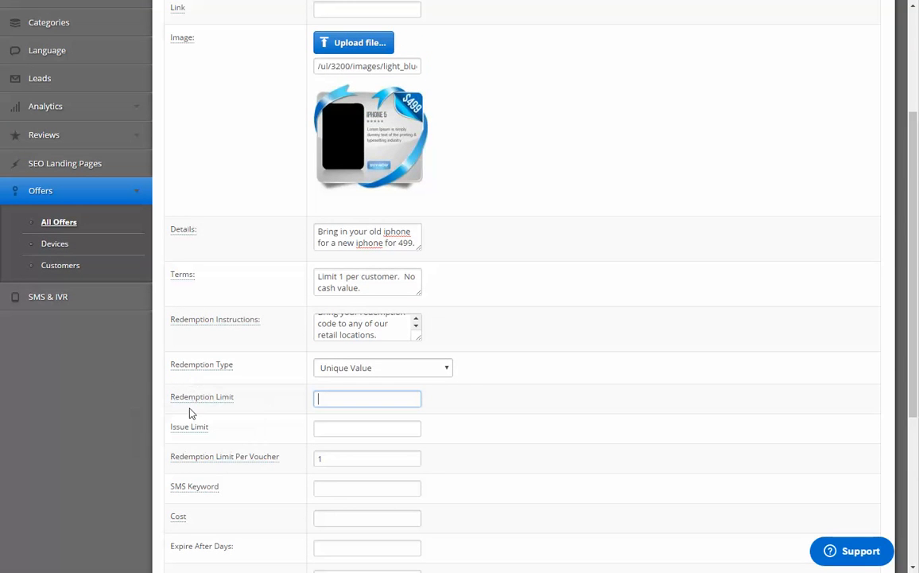
# Step: Examine the coupon's Redemption Limit Per Voucher setting and leave its value as it is
pyautogui.scroll(-2, 134, 336)
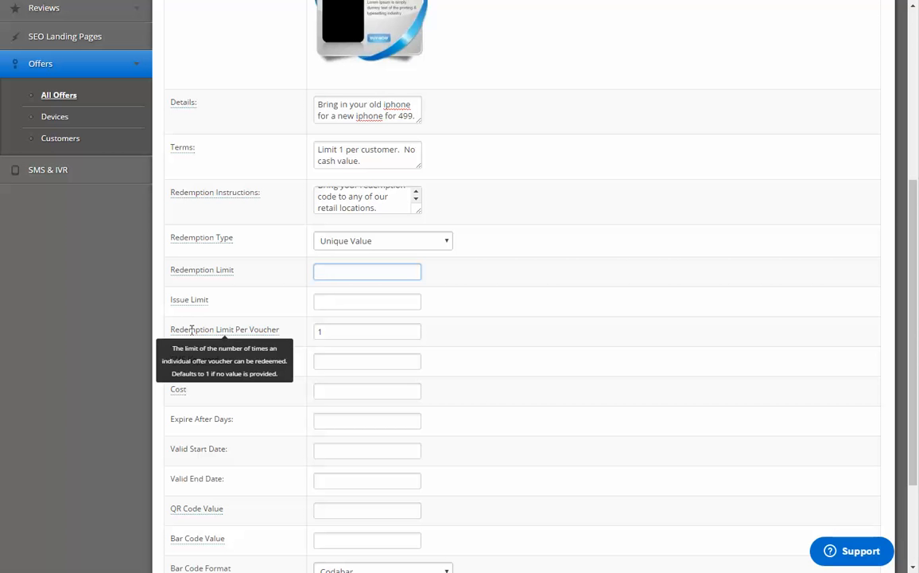
pyautogui.click(343, 330)
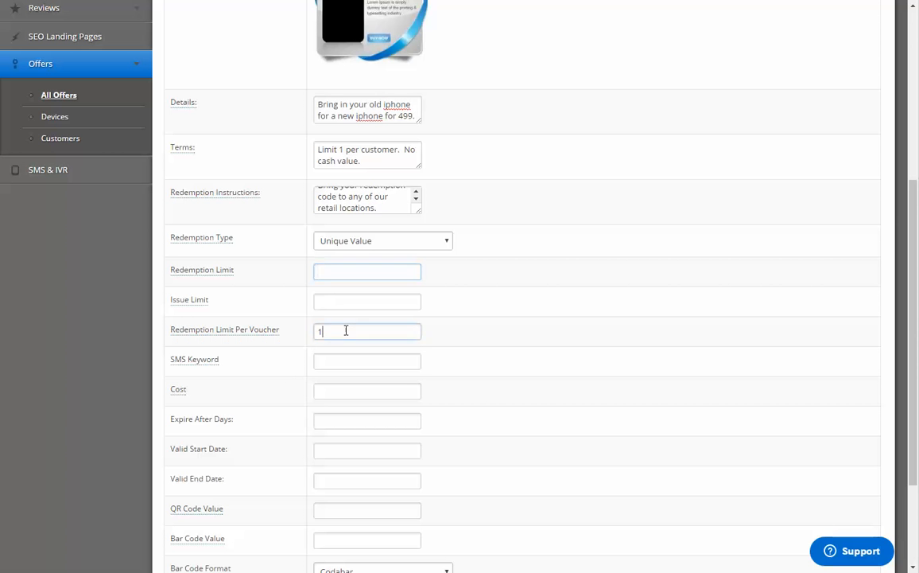
pyautogui.moveTo(333, 330); pyautogui.dragTo(312, 331)
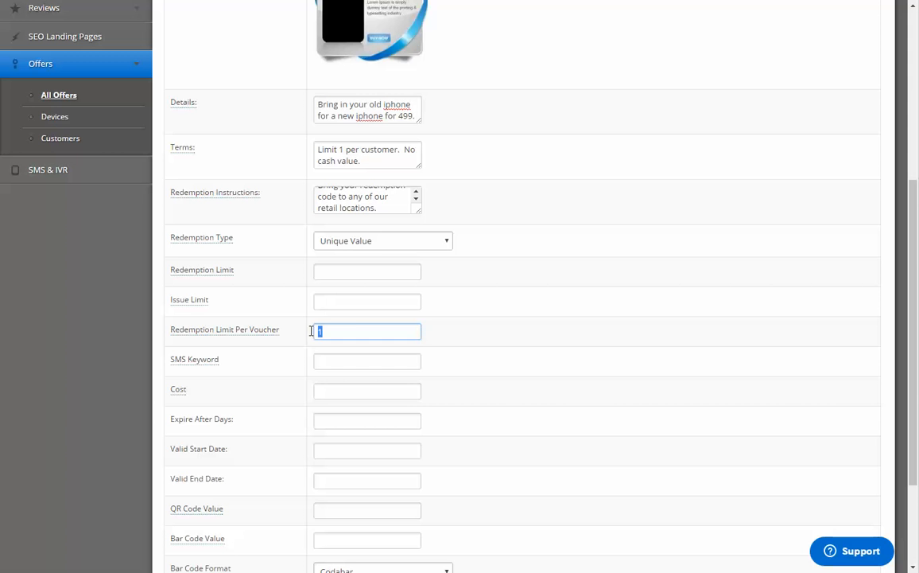
pyautogui.click(452, 324)
# Step: Review the available bar code formats, keep Codabar, and save the new 10% off tshirts coupon
pyautogui.scroll(-3, 138, 344)
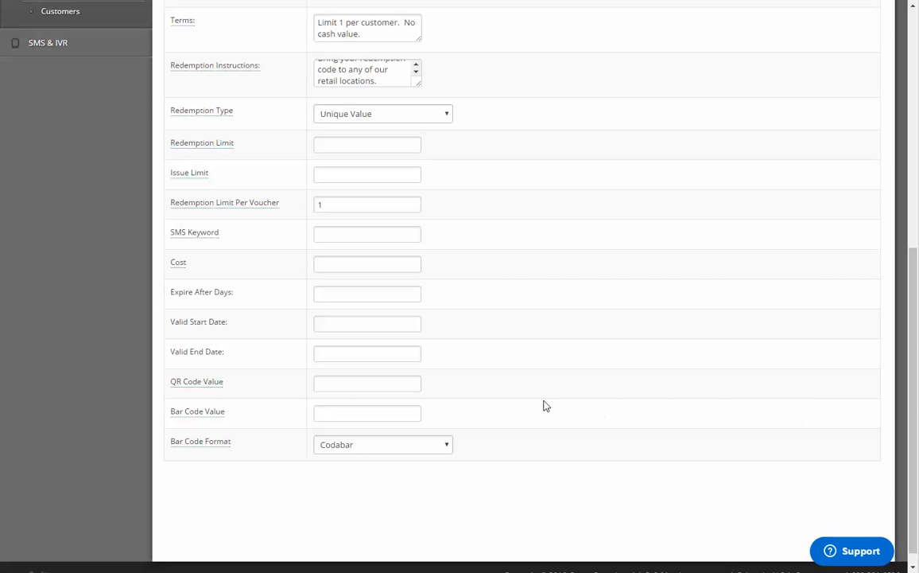
pyautogui.moveTo(179, 383)
pyautogui.click(394, 446)
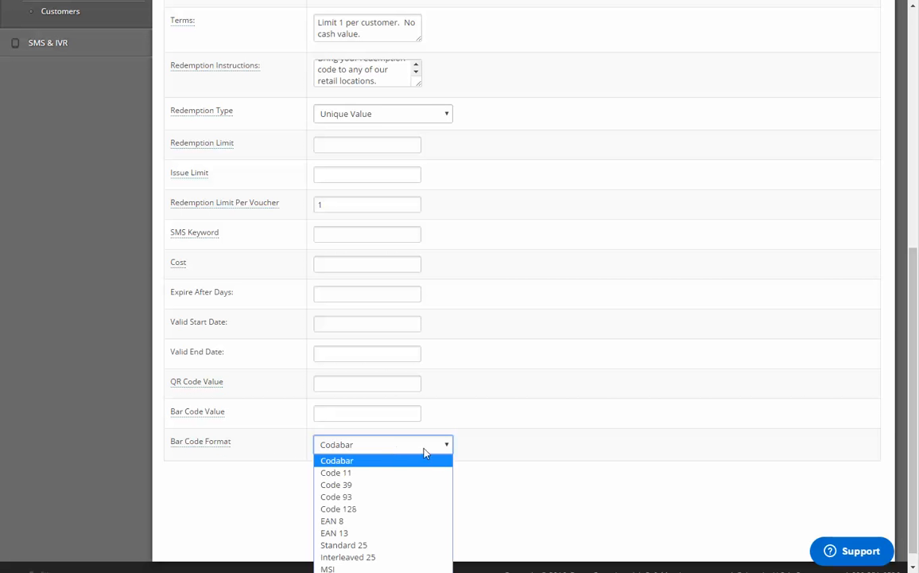
pyautogui.click(643, 448)
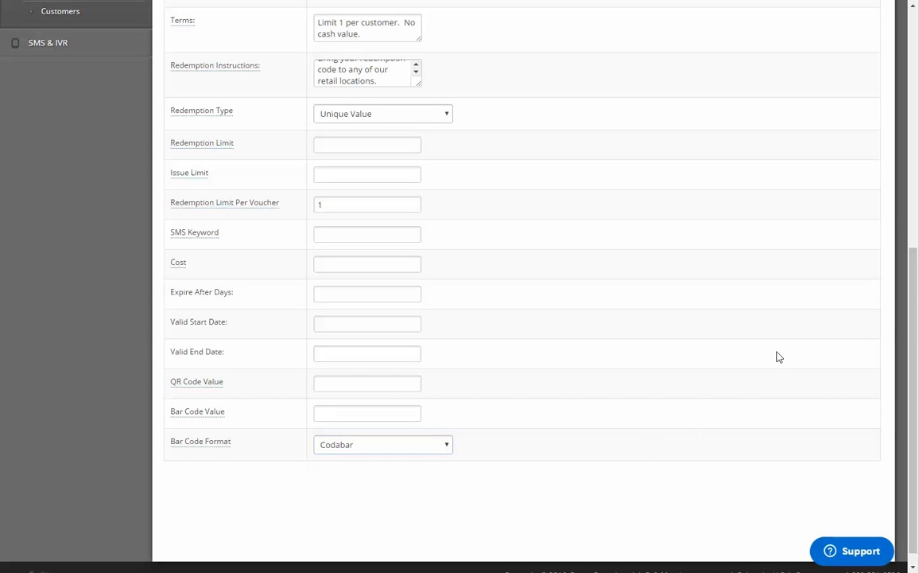
pyautogui.scroll(6, 791, 356)
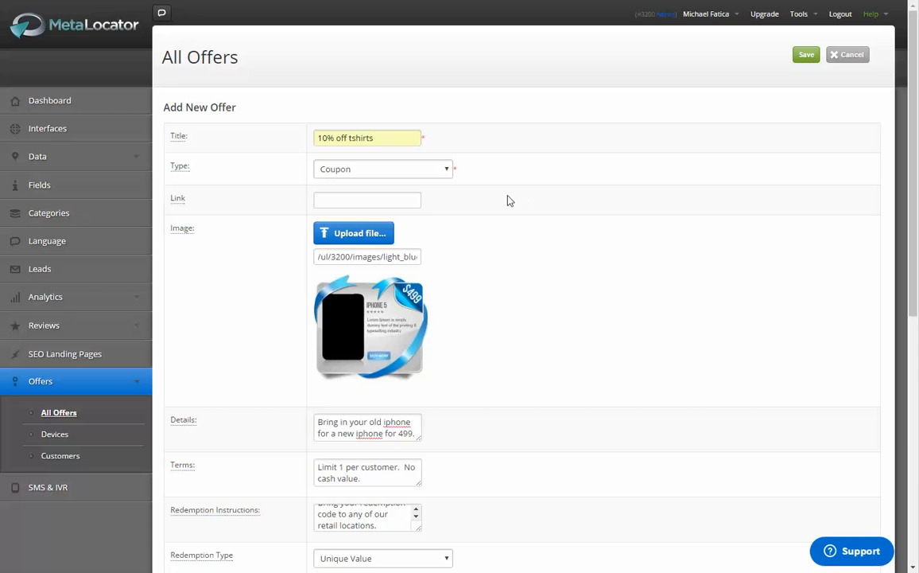
pyautogui.click(807, 56)
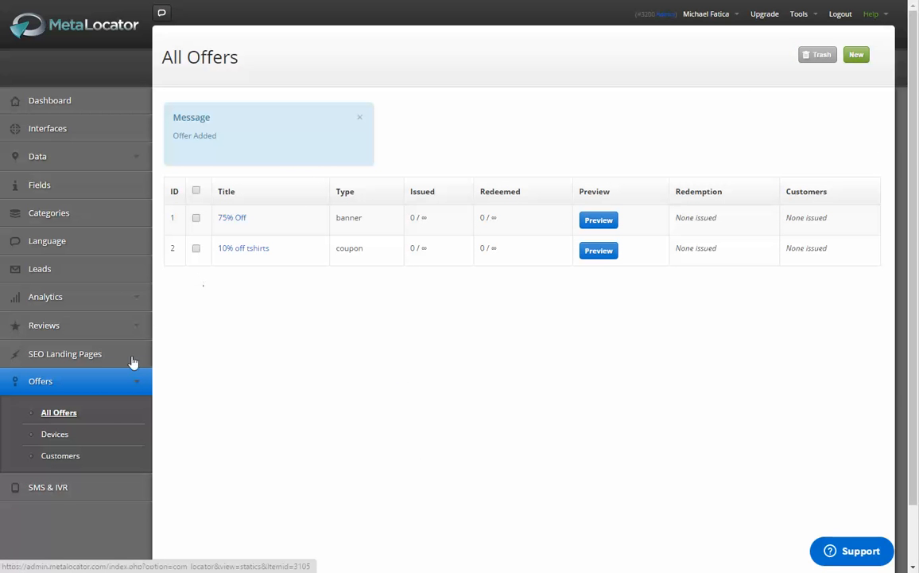
# Step: Open the list of all location records in a new browser tab and select every listed record
pyautogui.click(58, 159)
pyautogui.rightClick(68, 191)
pyautogui.click(119, 197)
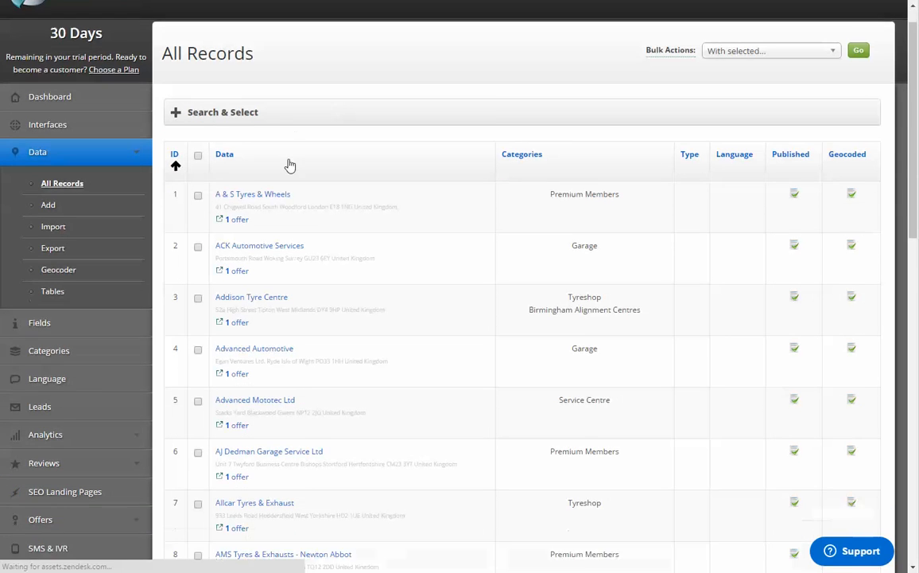
pyautogui.scroll(-2, 240, 134)
pyautogui.scroll(-2, 203, 68)
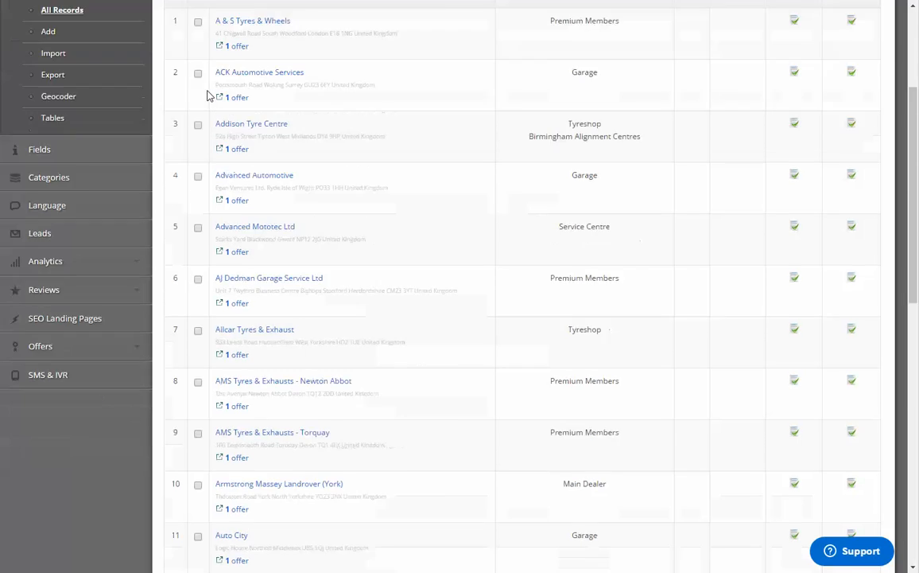
pyautogui.scroll(2, 211, 91)
pyautogui.click(199, 60)
pyautogui.scroll(3, 688, 185)
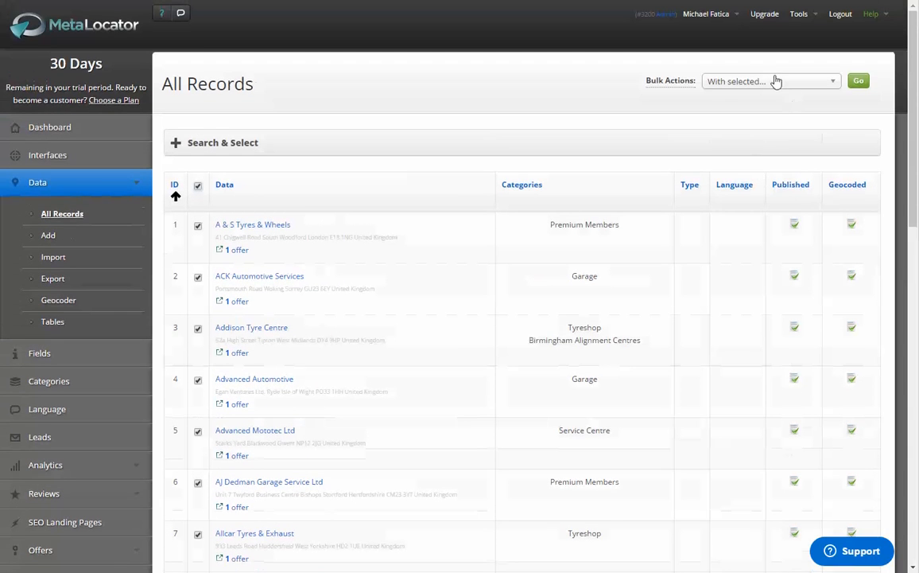
# Step: Set the selected records' offer to 10% off tshirts with the option to replace their offer selections, and save
pyautogui.click(764, 82)
pyautogui.scroll(-1, 754, 223)
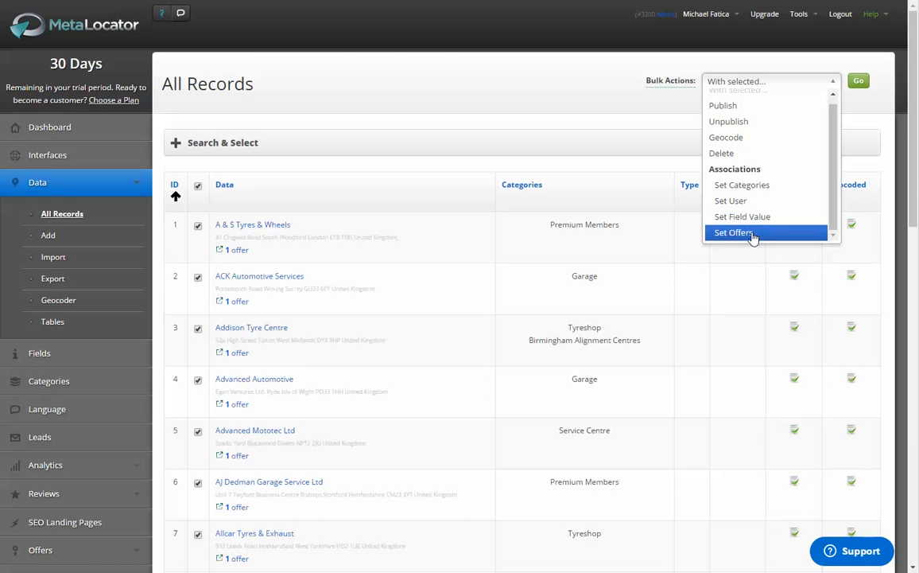
pyautogui.click(753, 232)
pyautogui.click(859, 80)
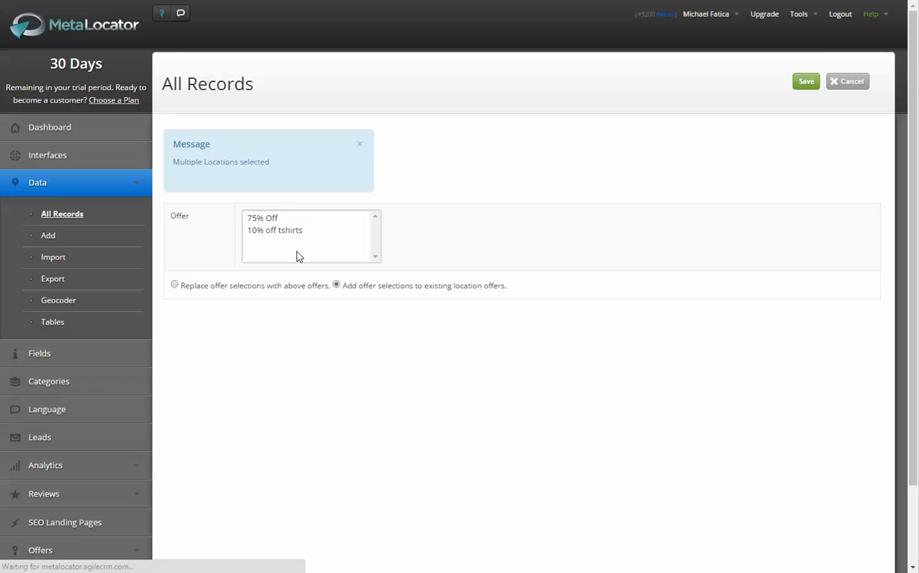
pyautogui.click(174, 284)
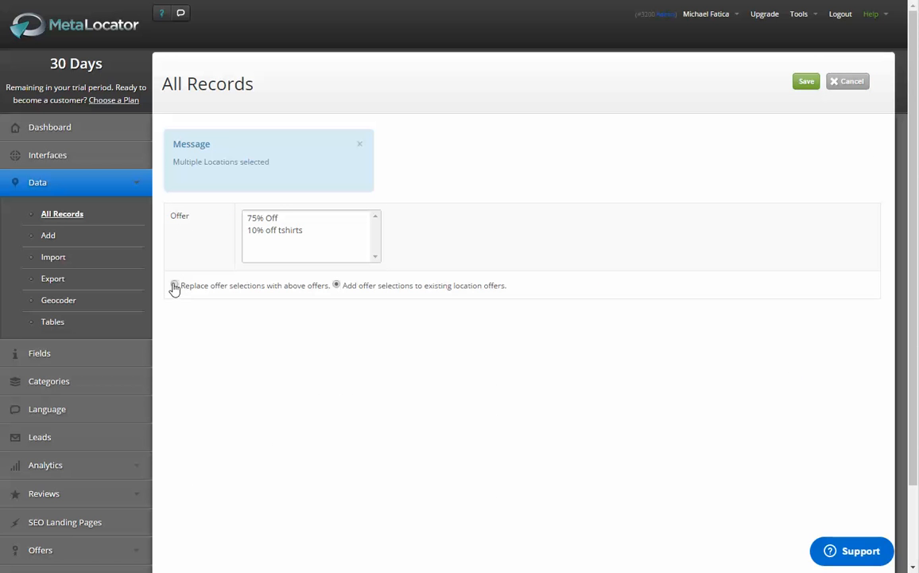
pyautogui.click(302, 231)
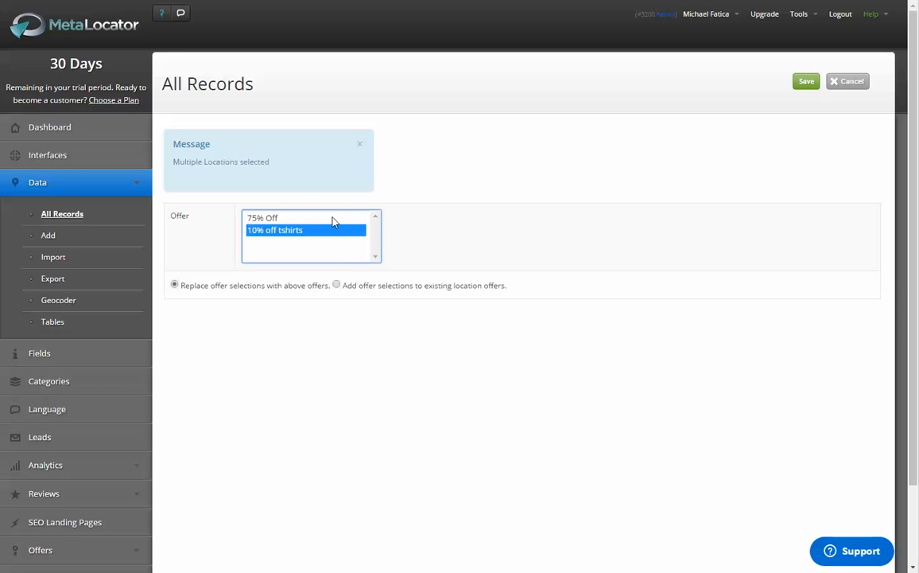
pyautogui.click(807, 82)
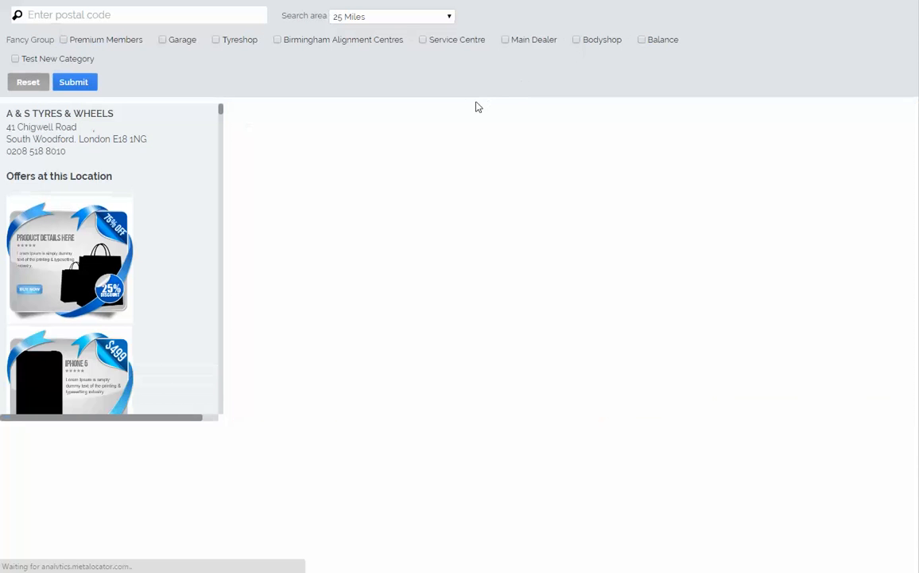
# Step: Examine the offers under the first locations in the locator results, including the 10% off tshirts coupon's title, details and claim link
pyautogui.scroll(-4, 148, 151)
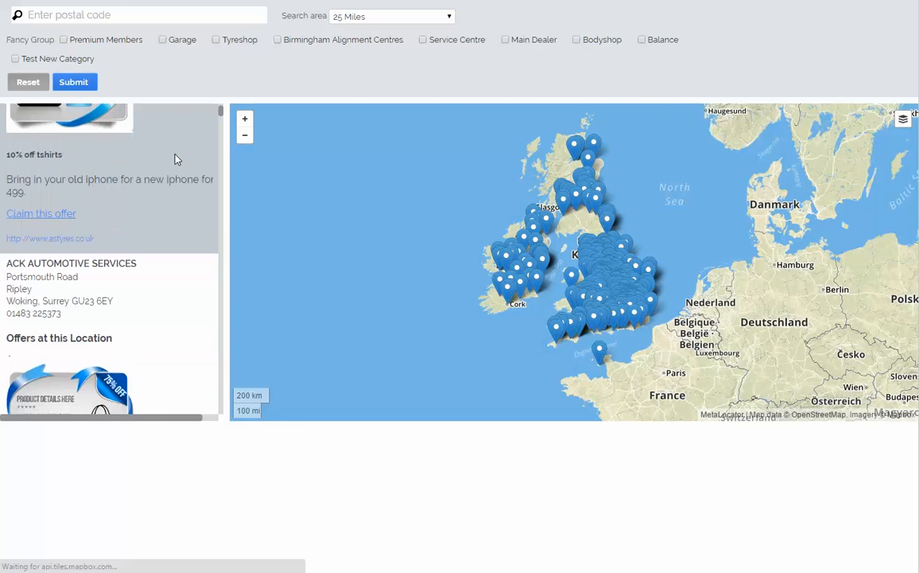
pyautogui.scroll(2, 175, 155)
pyautogui.scroll(-4, 177, 159)
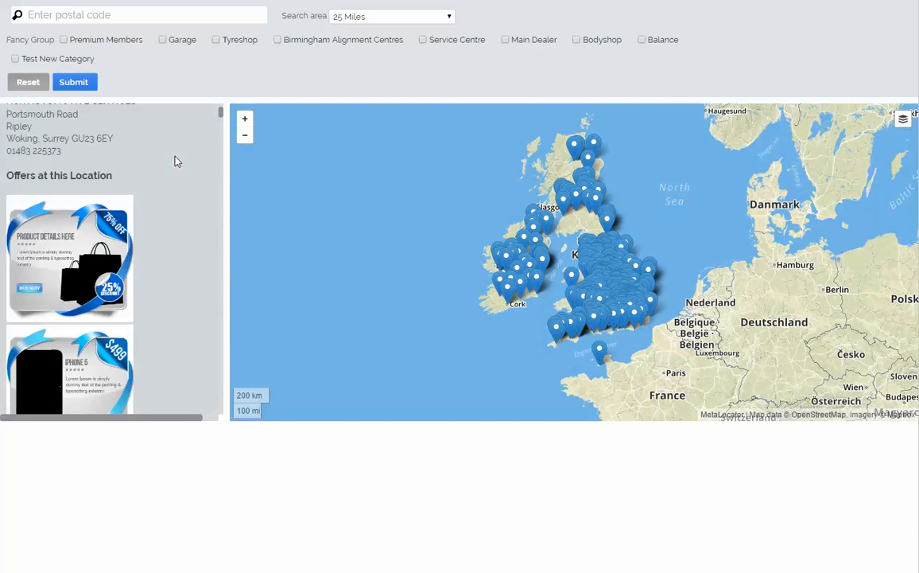
pyautogui.scroll(-3, 99, 203)
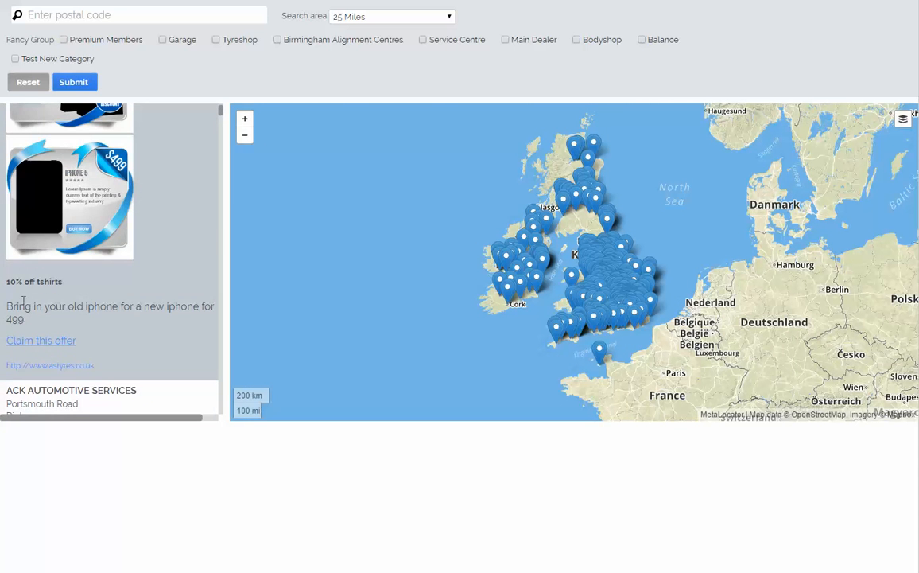
pyautogui.scroll(1, 89, 299)
pyautogui.scroll(1, 88, 298)
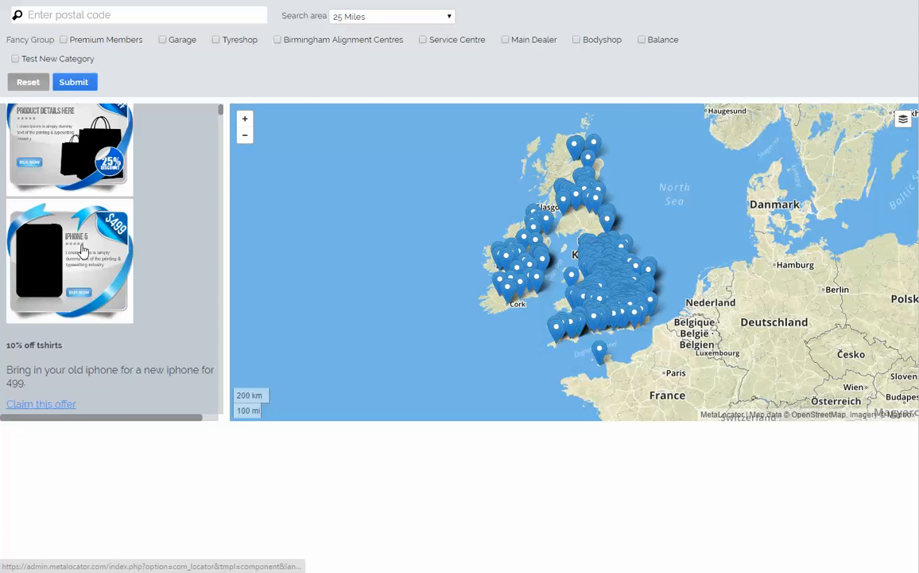
pyautogui.scroll(3, 80, 249)
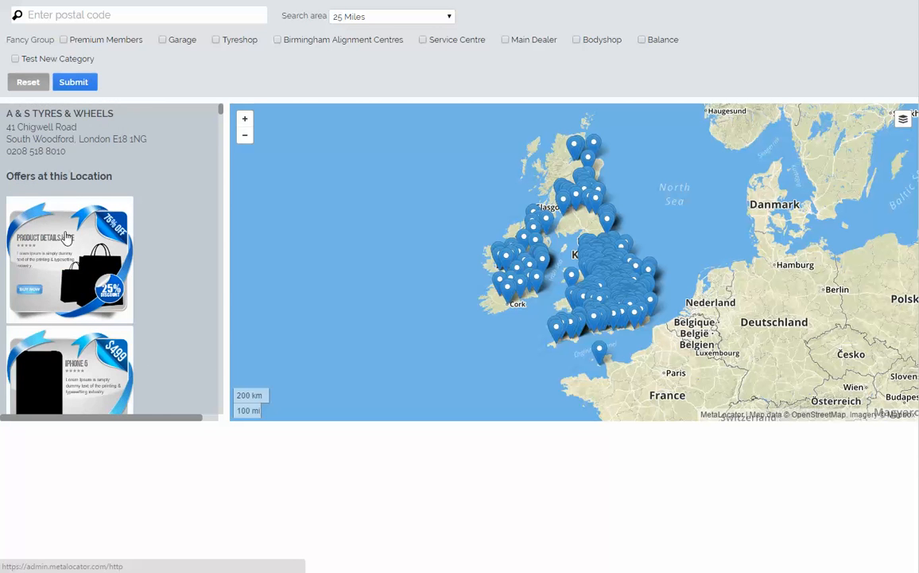
pyautogui.scroll(-3, 67, 239)
pyautogui.scroll(-2, 67, 262)
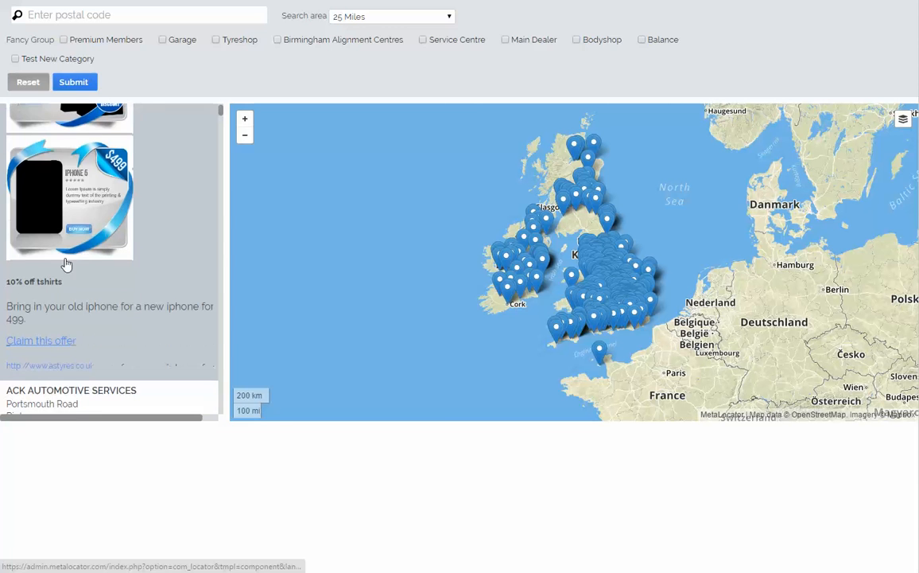
pyautogui.moveTo(7, 282); pyautogui.dragTo(103, 285)
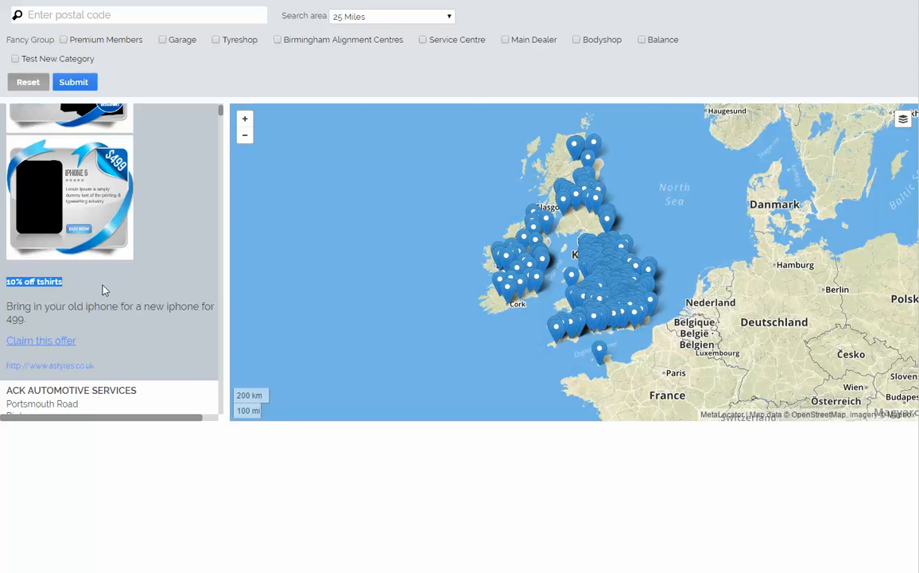
pyautogui.click(103, 285)
pyautogui.moveTo(13, 307); pyautogui.dragTo(103, 312)
pyautogui.click(103, 314)
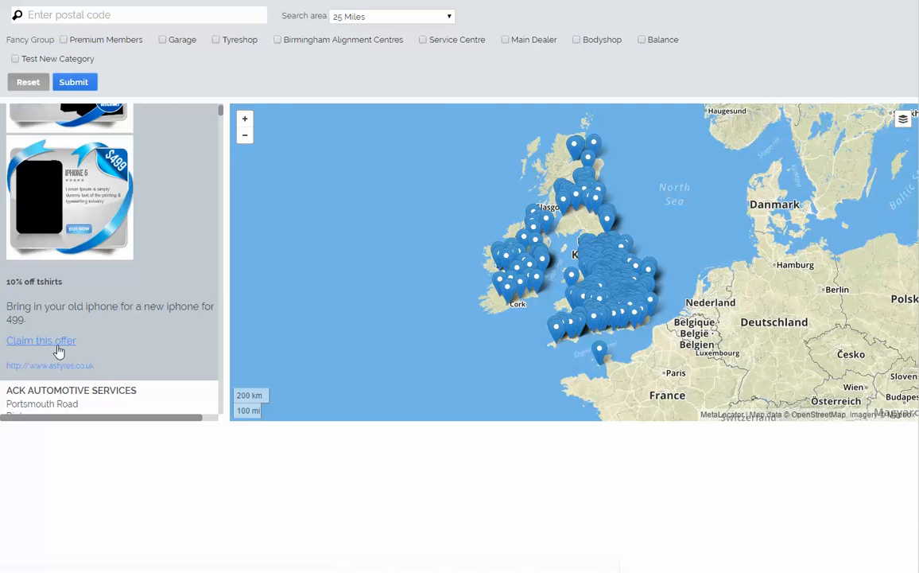
# Step: Claim the 10% off tshirts coupon, submitting the customer's name, e-mail address and phone number with the robot check completed
pyautogui.click(60, 348)
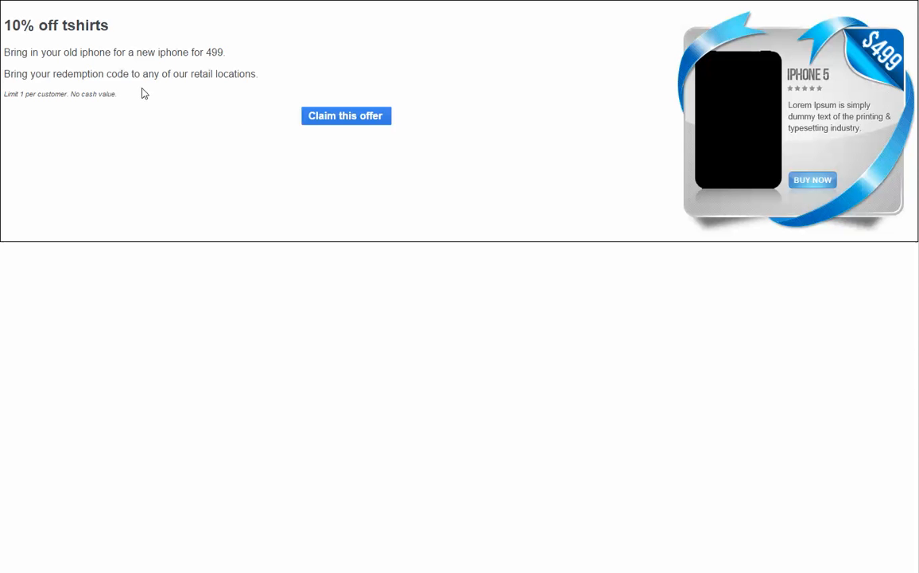
pyautogui.click(341, 118)
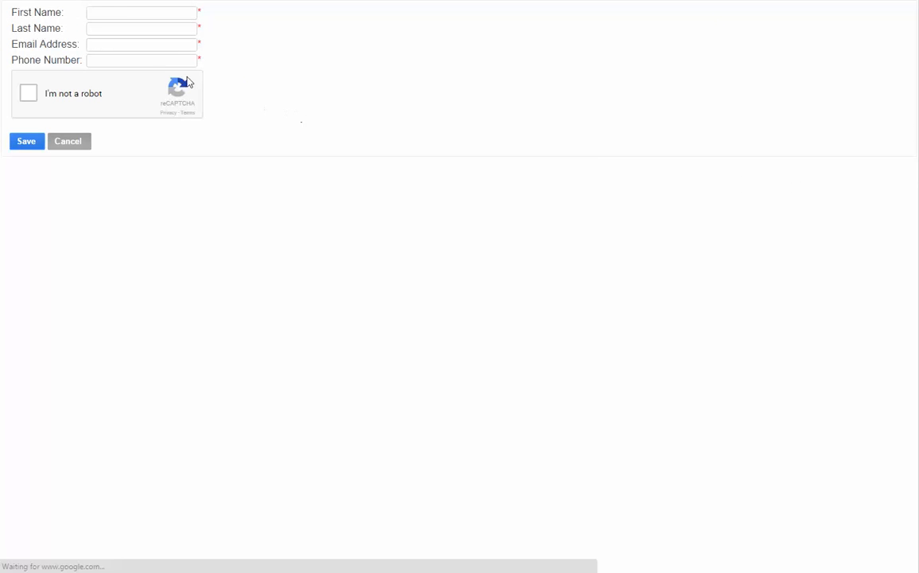
pyautogui.click(126, 10)
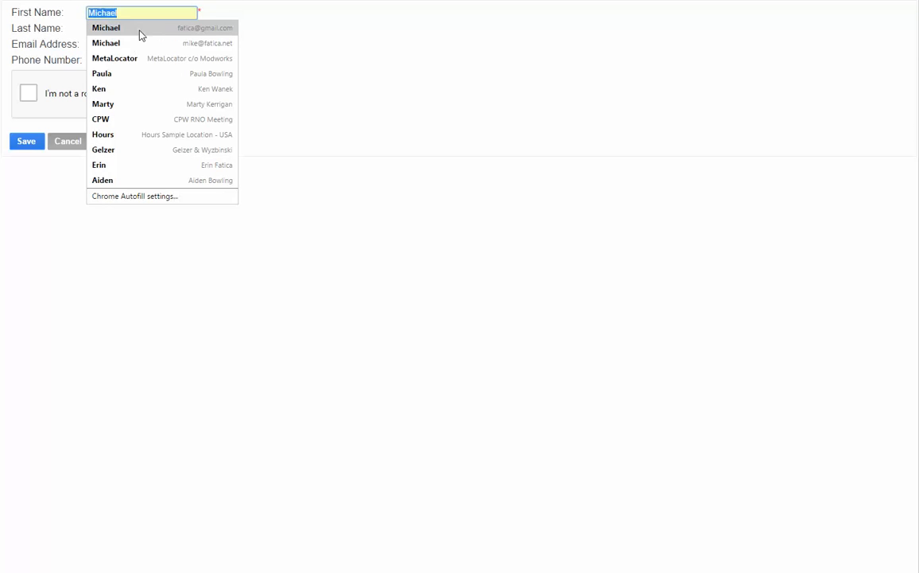
pyautogui.click(140, 29)
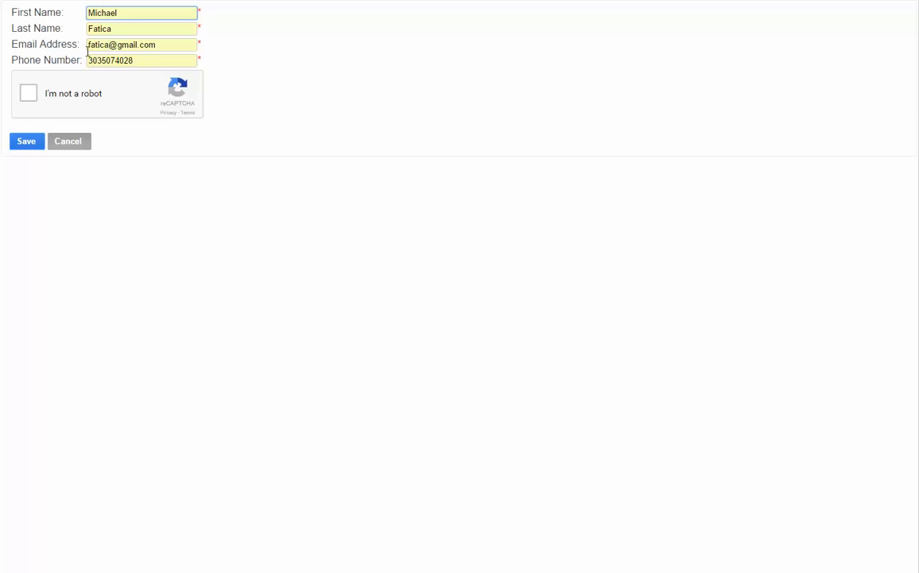
pyautogui.click(32, 93)
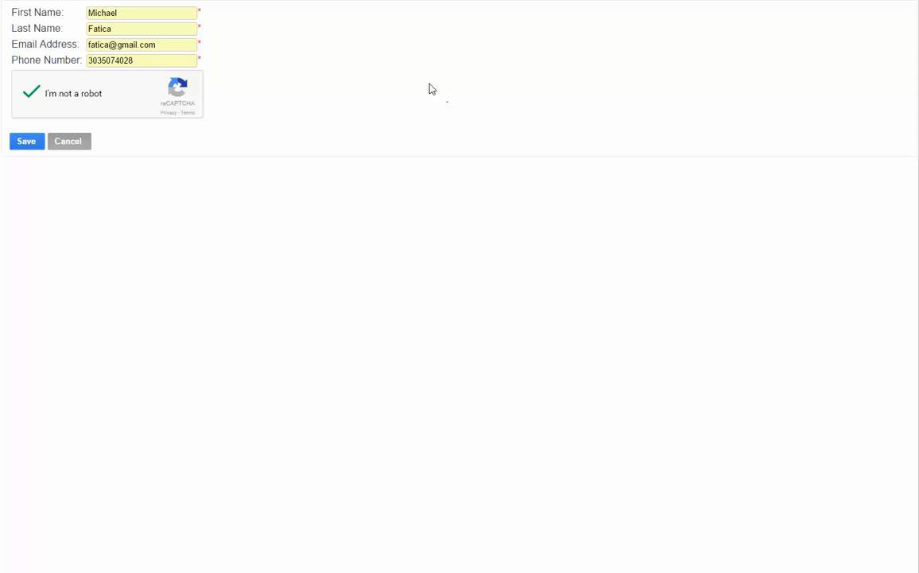
pyautogui.click(29, 148)
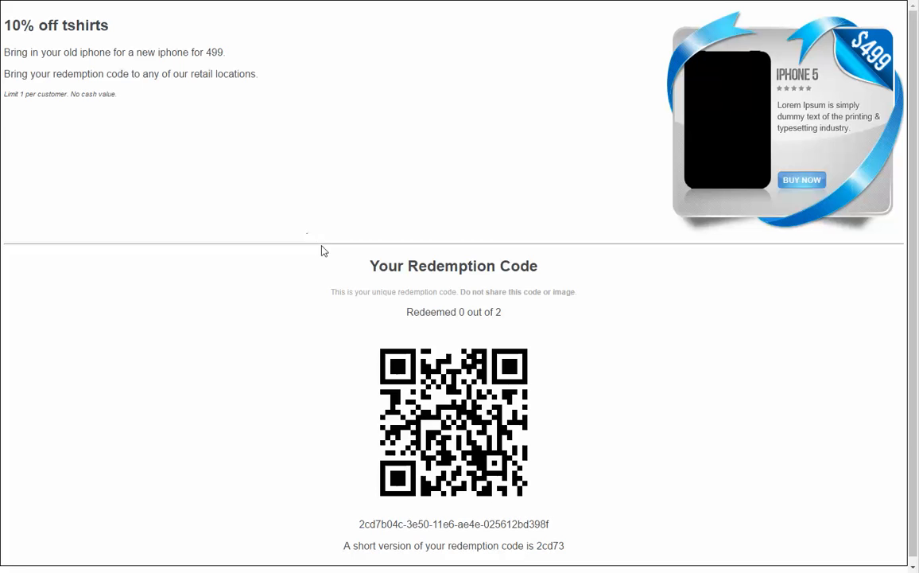
# Step: Examine the claimed coupon's QR code and the short version of its redemption code
pyautogui.scroll(-1, 323, 251)
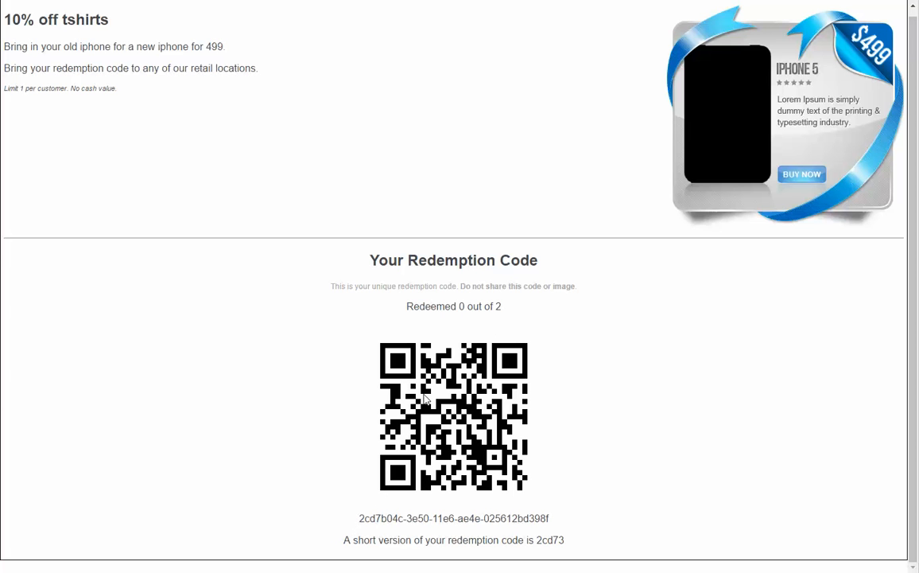
pyautogui.moveTo(531, 540); pyautogui.dragTo(575, 540)
pyautogui.click(579, 537)
# Step: Open Gmail in a new browser tab and read the "Your offer:10% off tshirts" message with the redemption code
pyautogui.hotkey('ctrl', 't')
pyautogui.write('g')
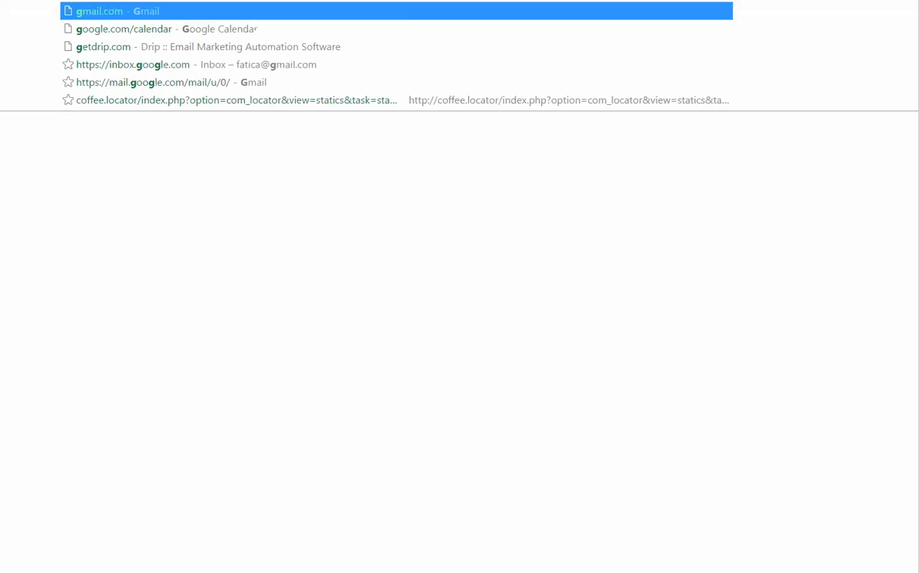
pyautogui.press('Return')
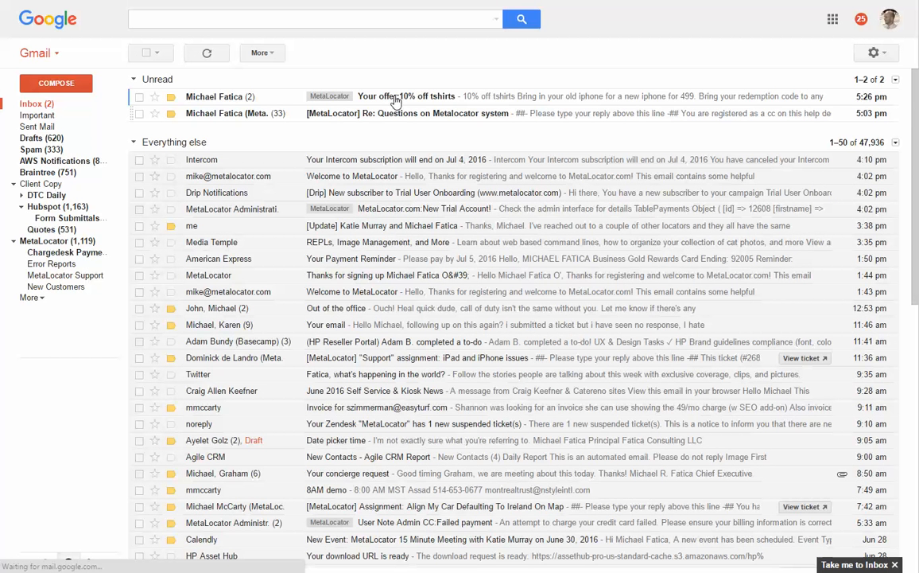
pyautogui.click(391, 103)
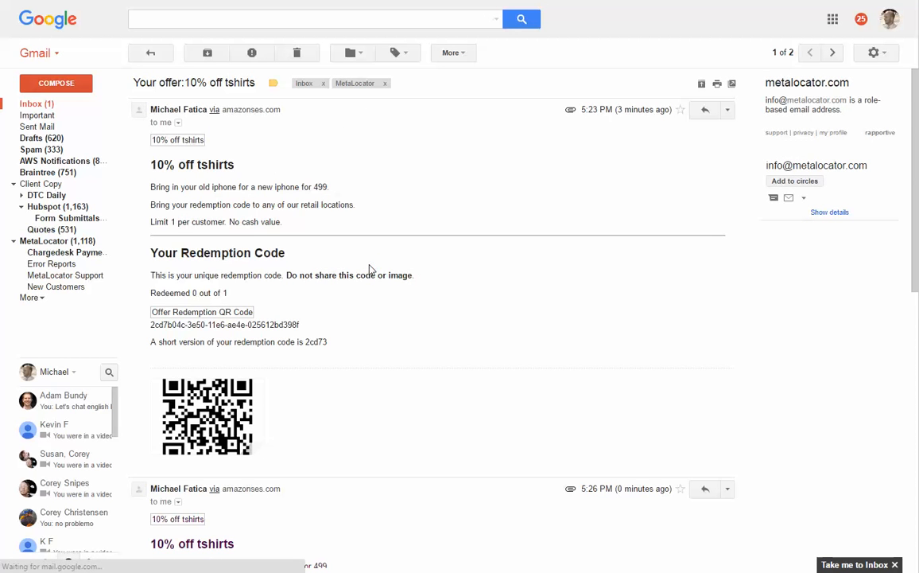
pyautogui.scroll(-2, 371, 268)
pyautogui.scroll(-2, 172, 138)
pyautogui.scroll(-3, 191, 190)
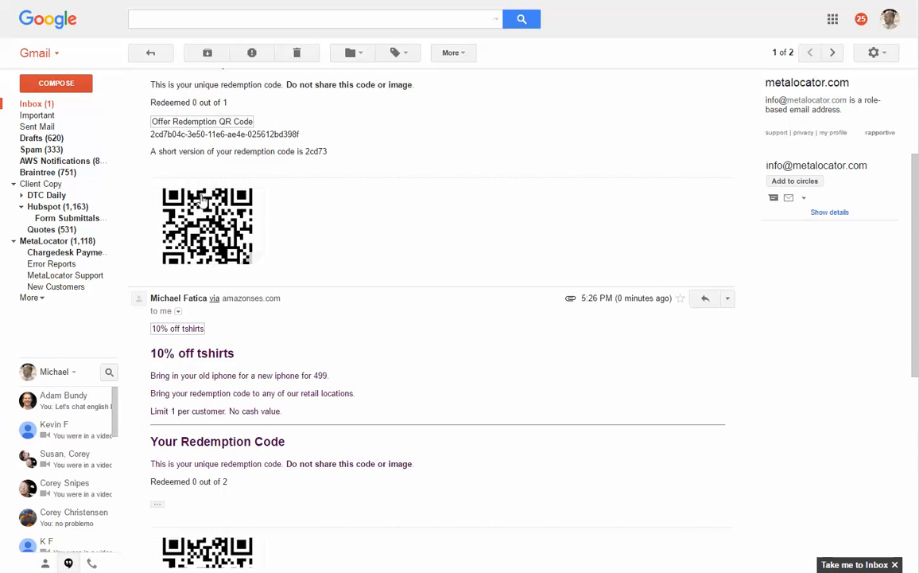
# Step: Compare the redemption counts, redemption codes and QR codes in the two 10% off tshirts messages of the e-mail thread
pyautogui.scroll(3, 215, 241)
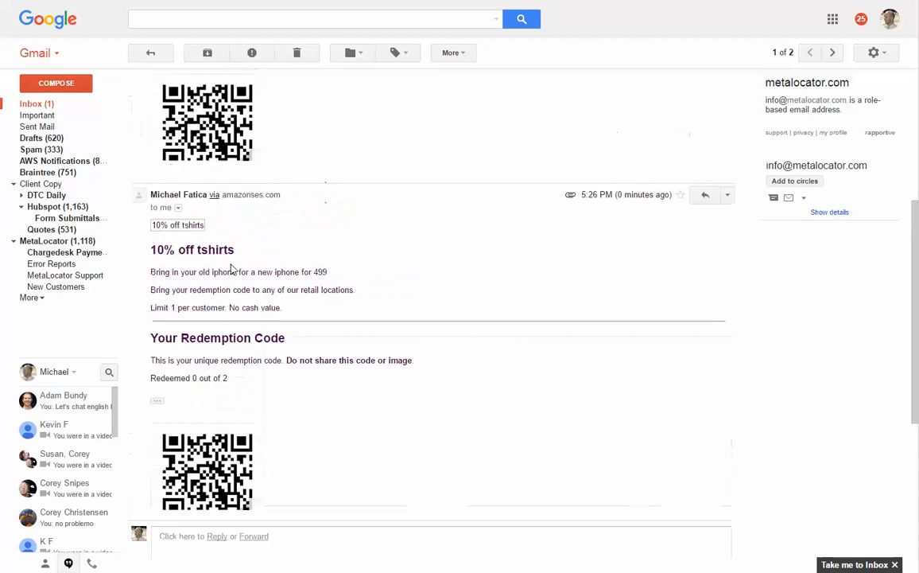
pyautogui.moveTo(148, 163); pyautogui.dragTo(247, 157)
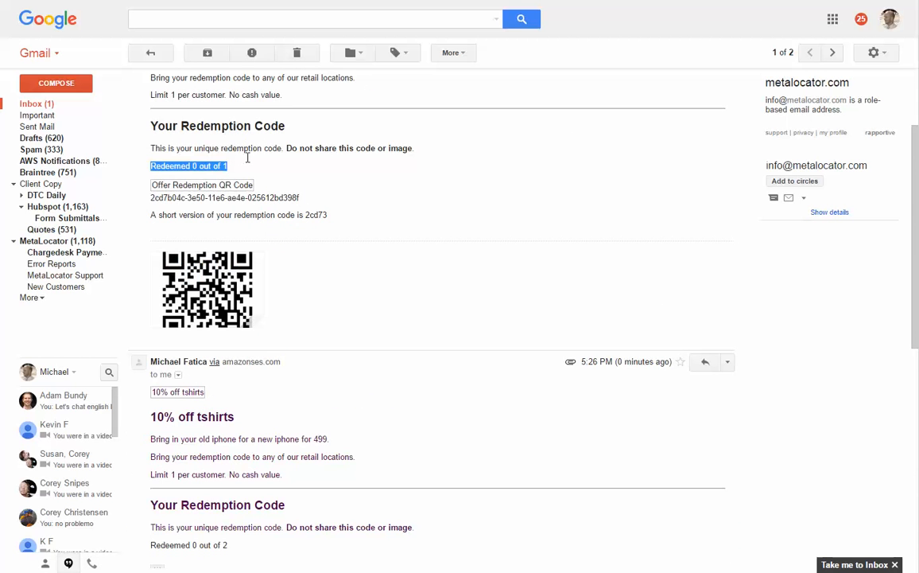
pyautogui.scroll(-3, 251, 164)
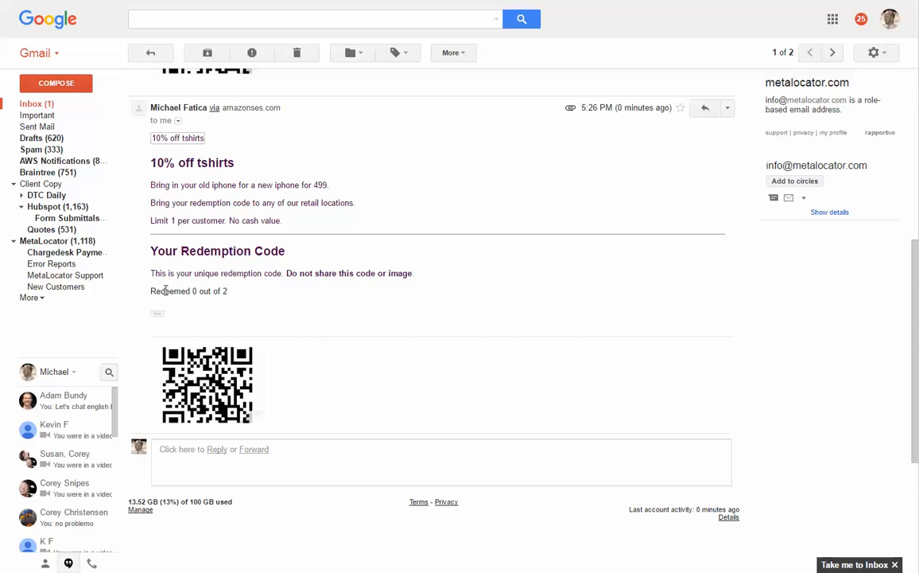
pyautogui.moveTo(160, 291); pyautogui.dragTo(257, 294)
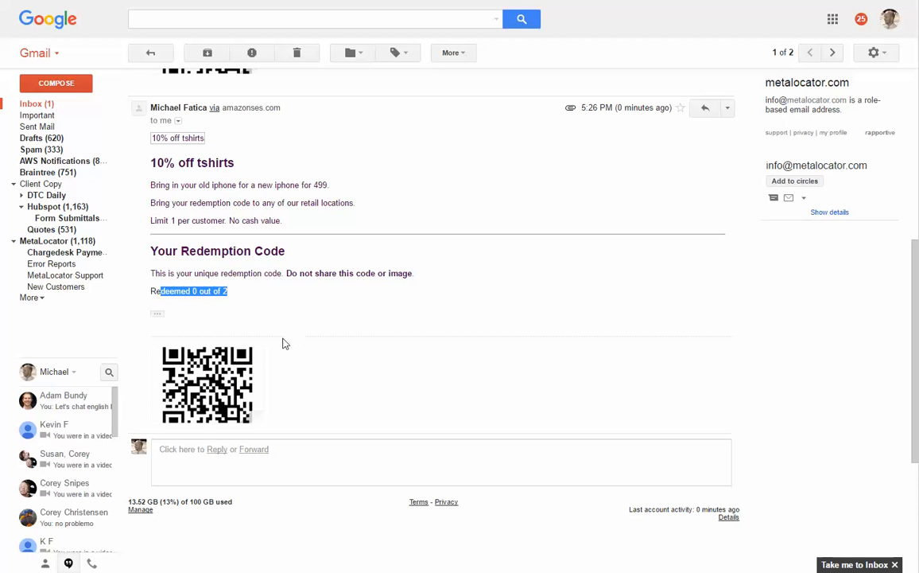
pyautogui.scroll(2, 253, 268)
pyautogui.scroll(1, 270, 281)
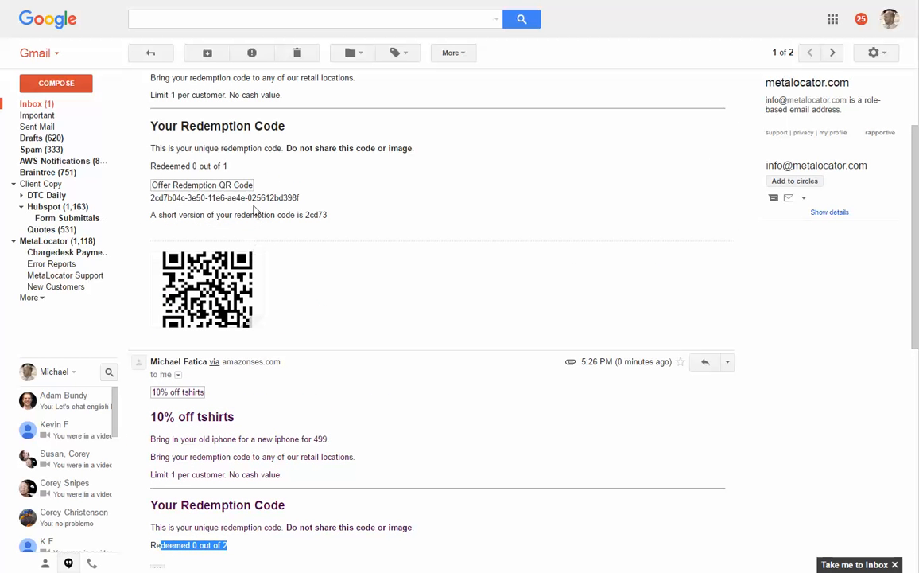
pyautogui.moveTo(225, 215); pyautogui.dragTo(351, 219)
pyautogui.click(302, 228)
pyautogui.click(351, 219)
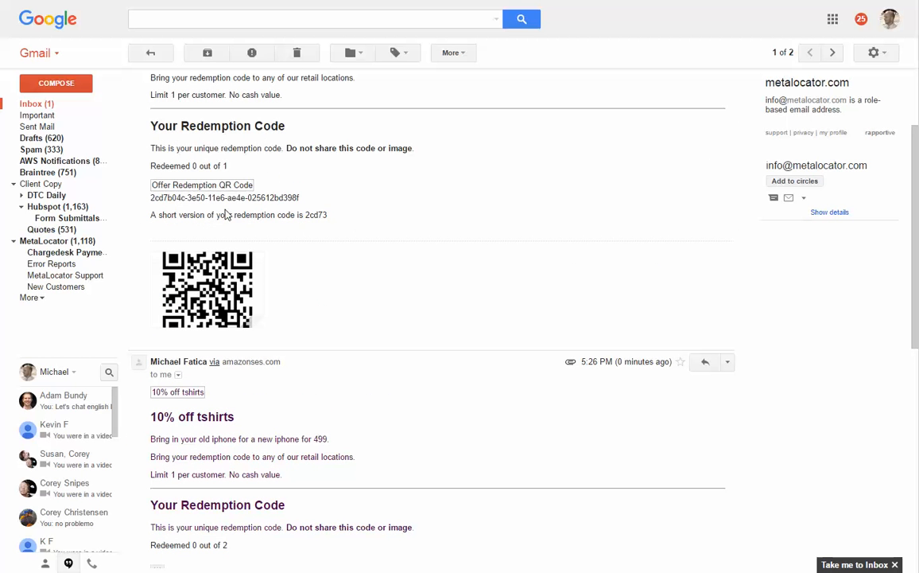
pyautogui.scroll(-3, 227, 218)
pyautogui.scroll(2, 230, 222)
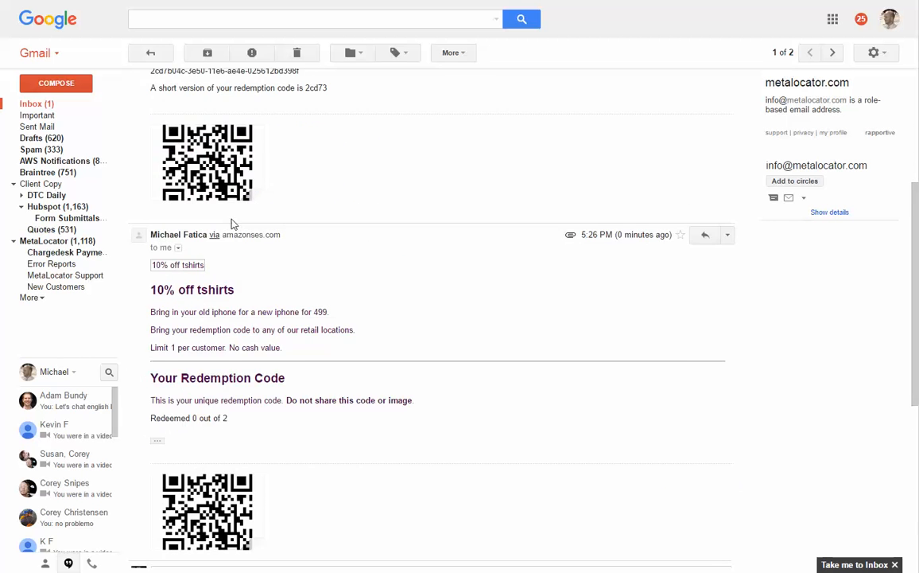
pyautogui.scroll(2, 232, 224)
# Step: Copy the short version of the redemption code from the first 10% off tshirts message
pyautogui.doubleClick(315, 214)
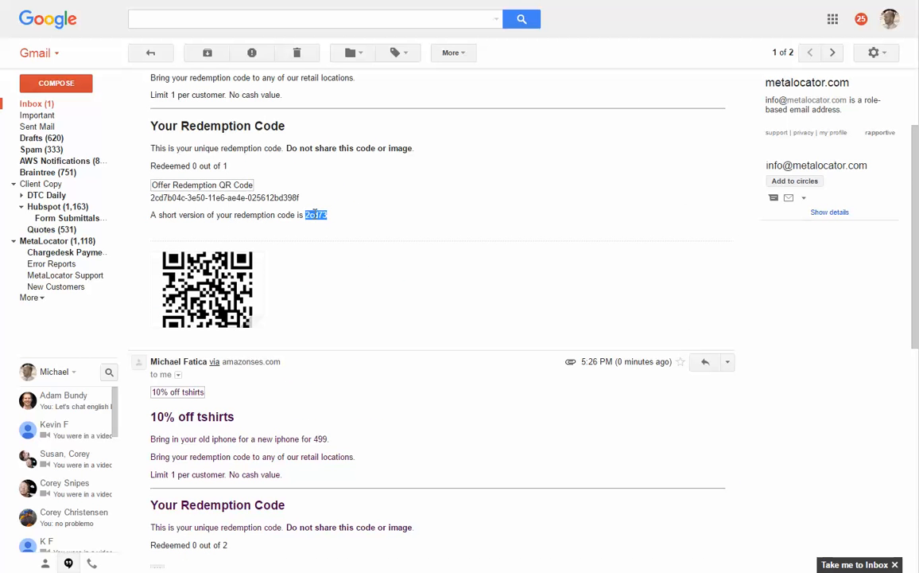
pyautogui.moveTo(299, 197); pyautogui.dragTo(148, 200)
pyautogui.click(326, 213)
pyautogui.doubleClick(325, 215)
pyautogui.rightClick(325, 216)
pyautogui.click(286, 242)
pyautogui.doubleClick(308, 215)
pyautogui.hotkey('ctrl', 'c')
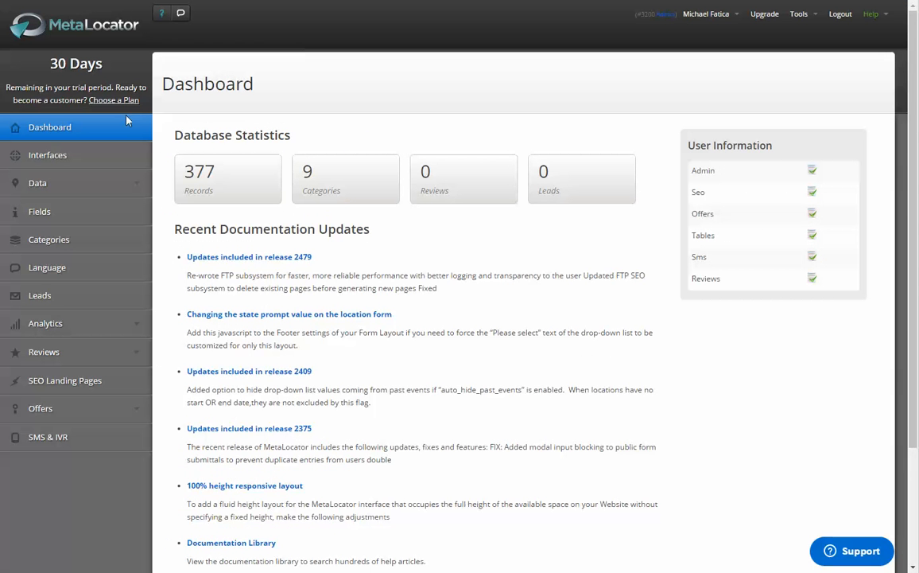
# Step: Switch to the MetaLocator dashboard and open the redemption history of the 10% off tshirts coupon
pyautogui.click(68, 407)
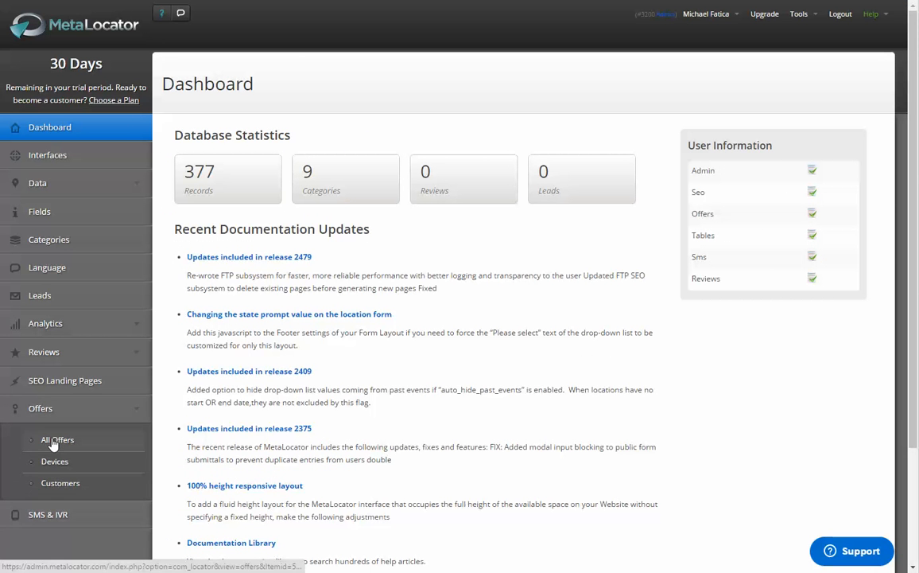
pyautogui.click(56, 441)
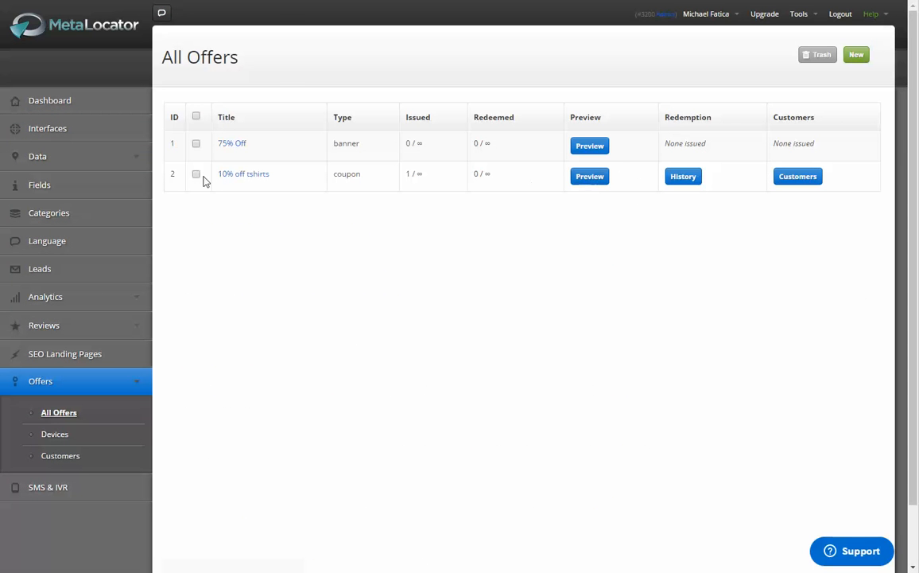
pyautogui.click(684, 177)
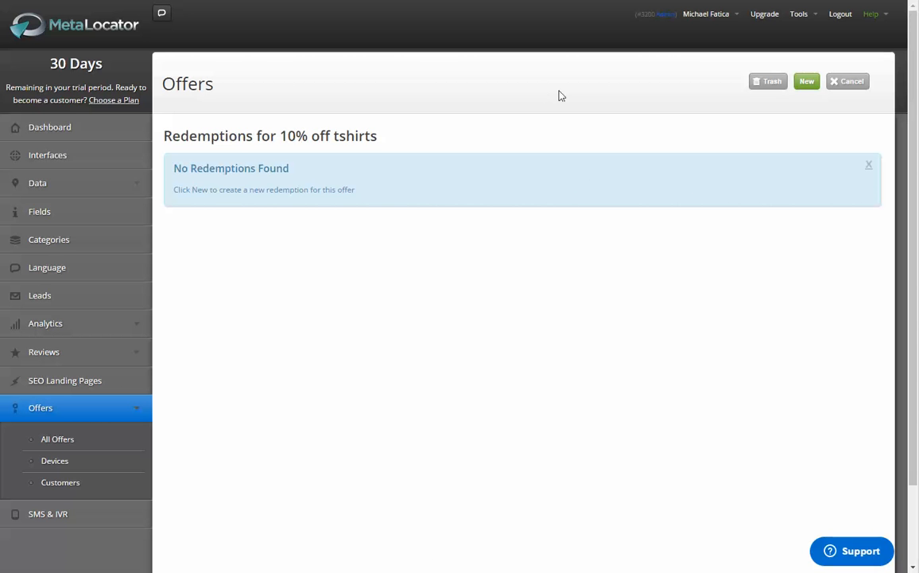
pyautogui.moveTo(173, 169); pyautogui.dragTo(361, 195)
pyautogui.click(386, 183)
# Step: Add a new redemption for the 10% off tshirts coupon using the copied short redemption key and save it
pyautogui.click(807, 88)
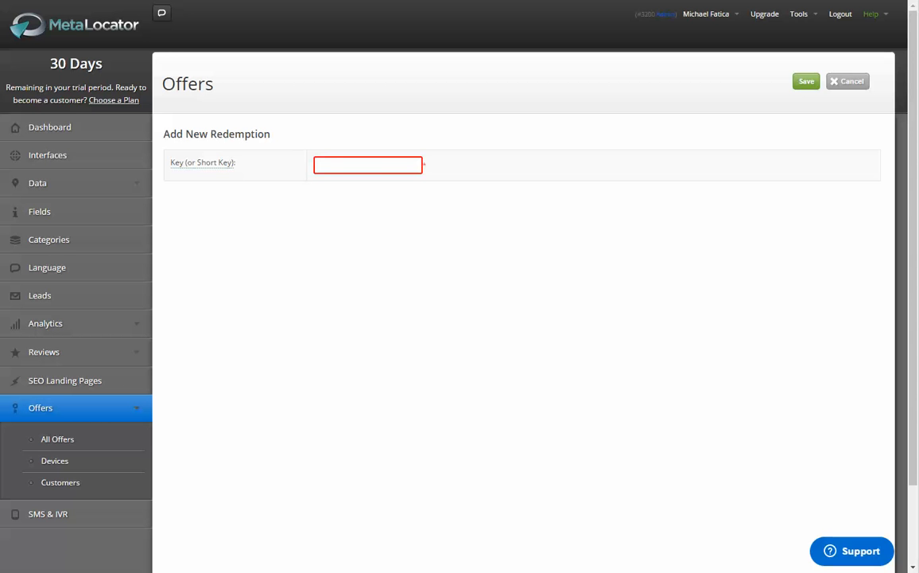
pyautogui.hotkey('ctrl', 'v')
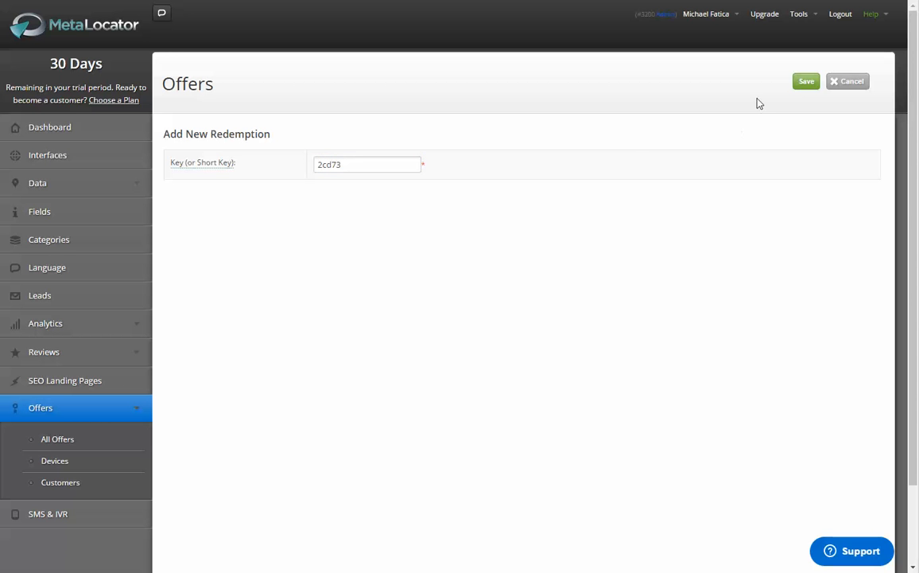
pyautogui.click(807, 82)
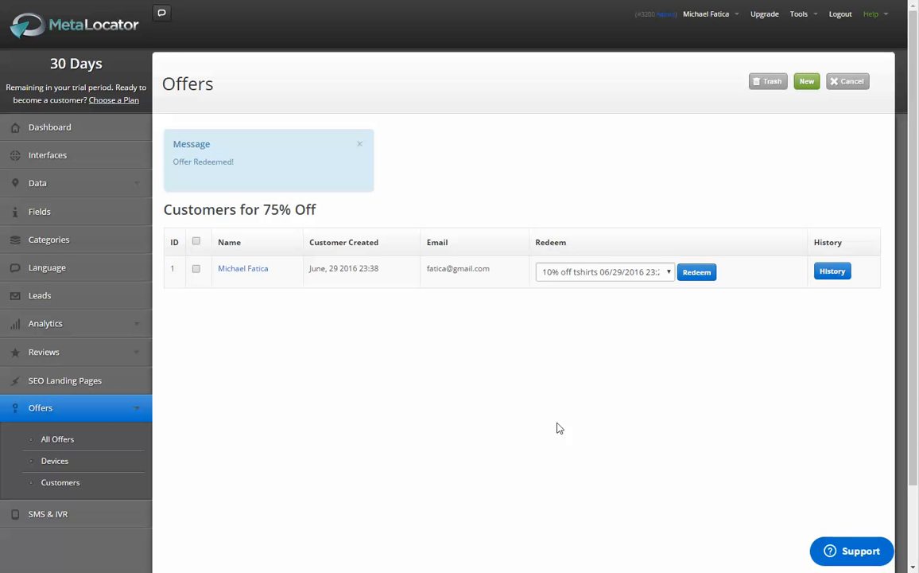
# Step: Examine the offer customers and the 10% off tshirts redemption entry, including its customer, key, date and device
pyautogui.click(80, 487)
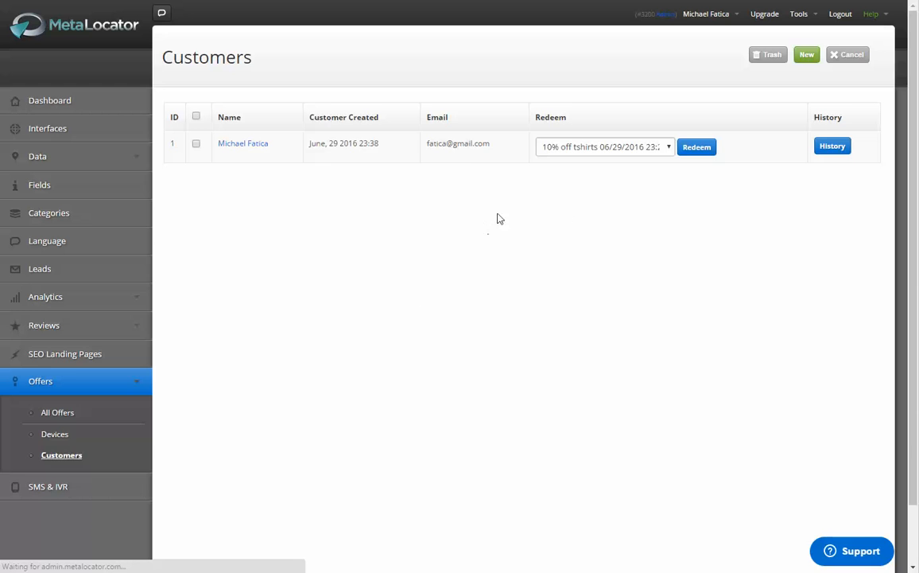
pyautogui.click(692, 178)
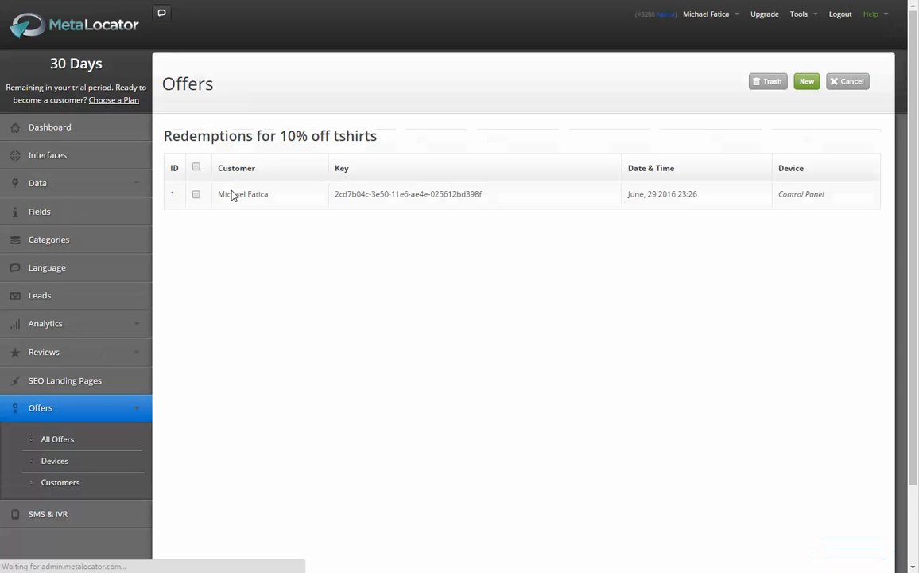
pyautogui.moveTo(480, 193); pyautogui.dragTo(326, 188)
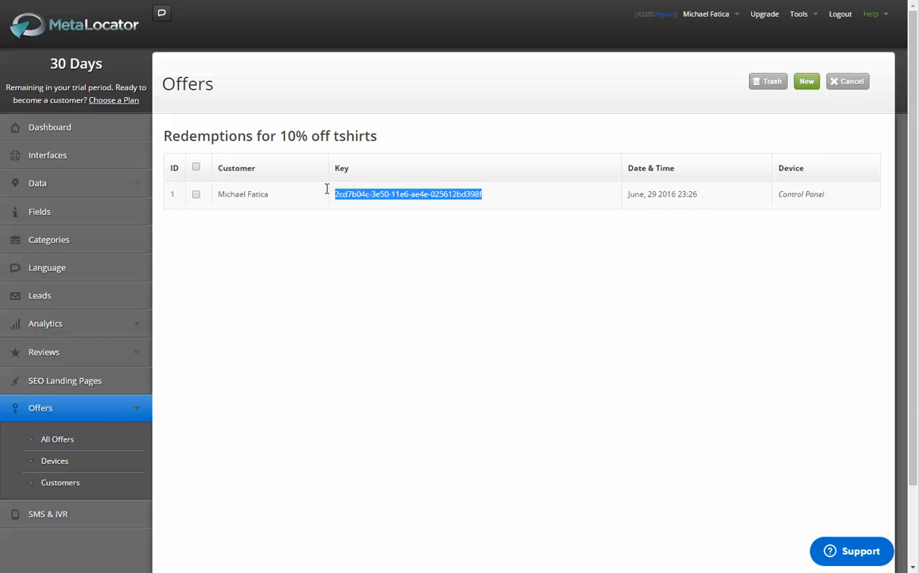
pyautogui.moveTo(270, 197); pyautogui.dragTo(227, 194)
pyautogui.click(425, 275)
pyautogui.moveTo(837, 195); pyautogui.dragTo(774, 192)
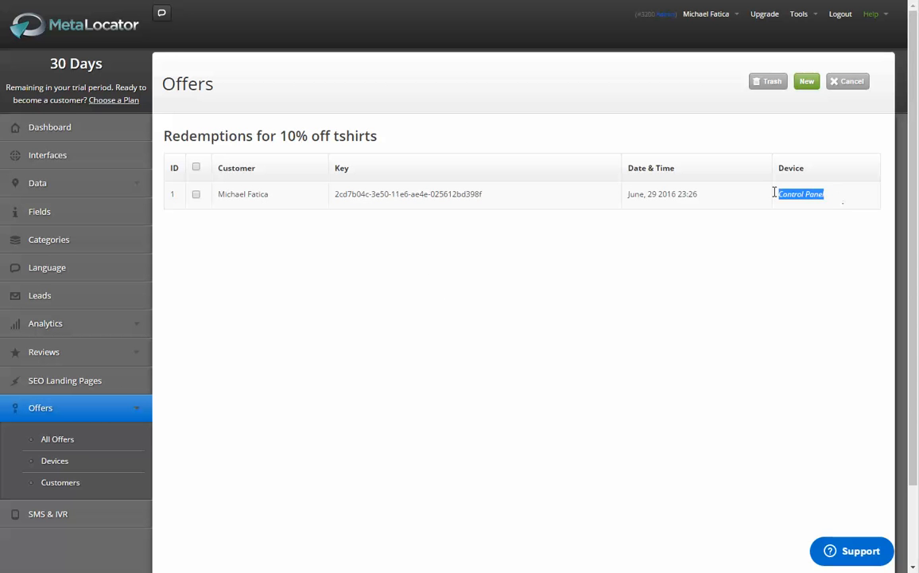
pyautogui.moveTo(713, 199); pyautogui.dragTo(620, 196)
pyautogui.click(620, 197)
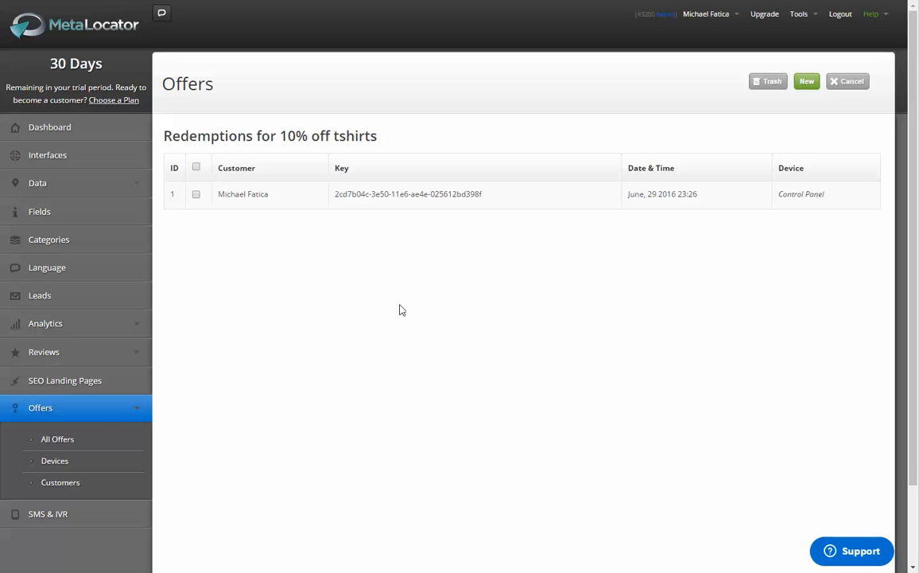
pyautogui.moveTo(278, 134); pyautogui.dragTo(253, 135)
pyautogui.click(333, 138)
pyautogui.click(254, 148)
pyautogui.scroll(-2, 741, 342)
pyautogui.scroll(2, 741, 343)
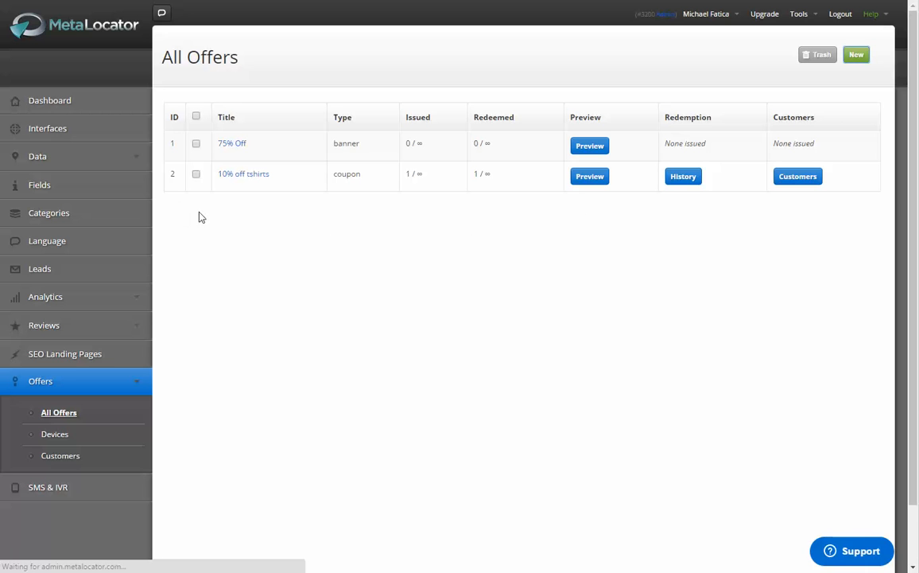
# Step: Title the new offer 10 Visit Punch Card and set its type to Loyalty Punch Card
pyautogui.click(364, 139)
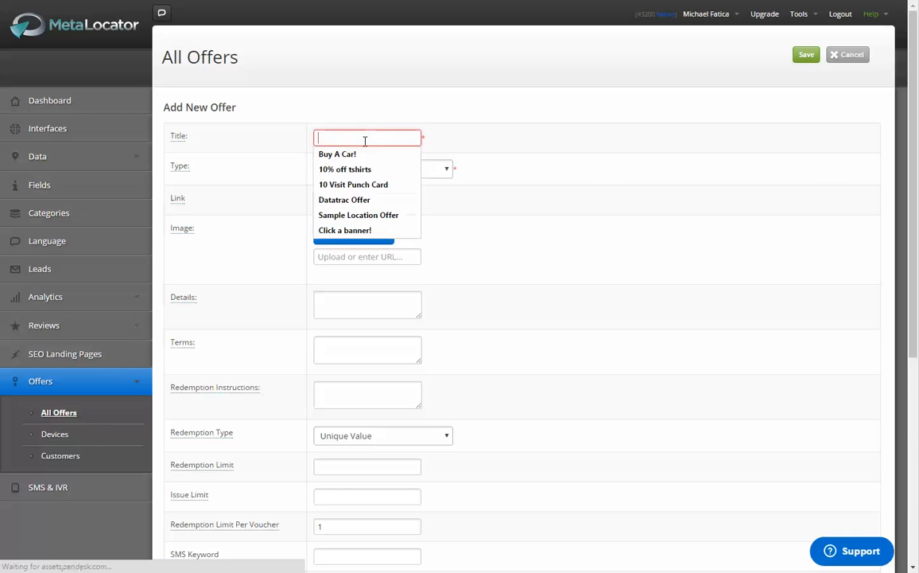
pyautogui.click(362, 183)
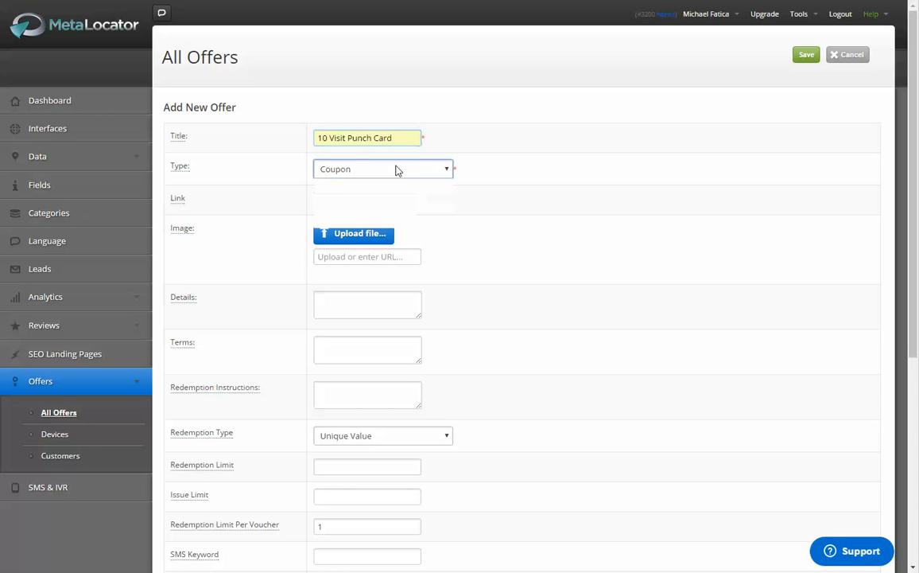
pyautogui.click(396, 170)
pyautogui.click(372, 199)
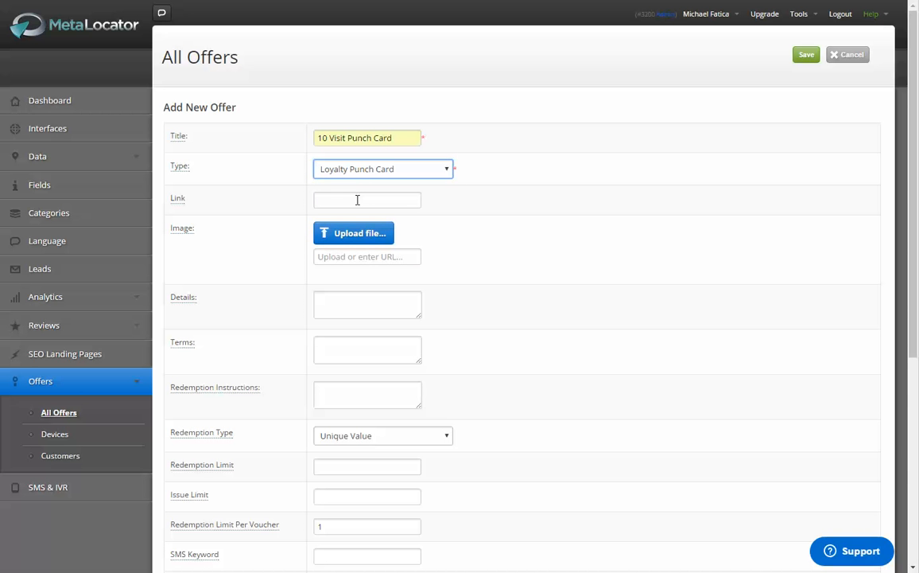
pyautogui.click(357, 199)
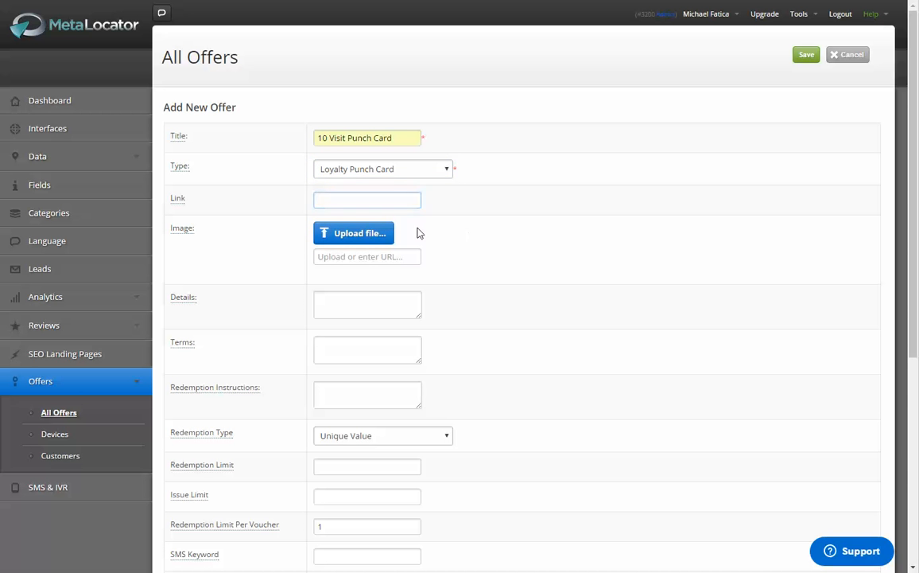
# Step: Upload sample_offer.png as the image of the punch card offer
pyautogui.click(380, 233)
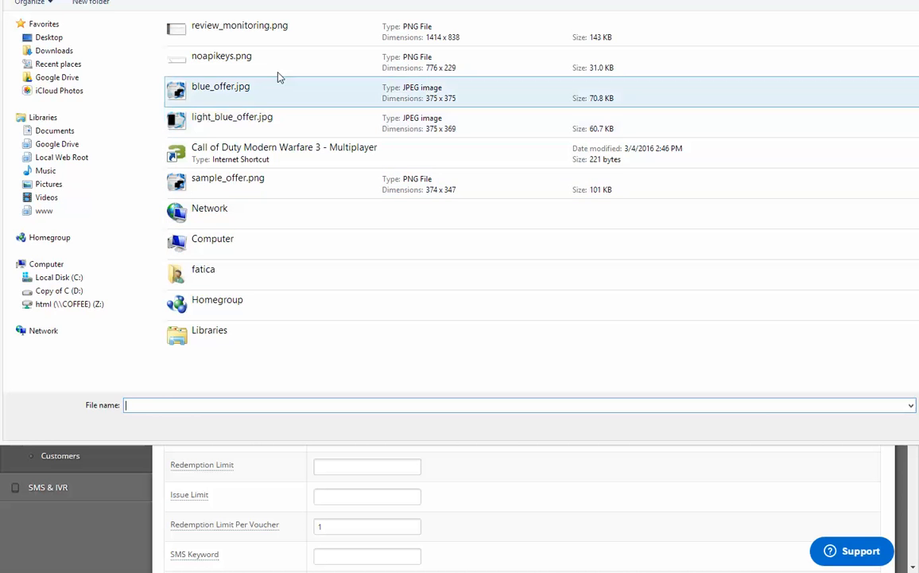
pyautogui.click(273, 96)
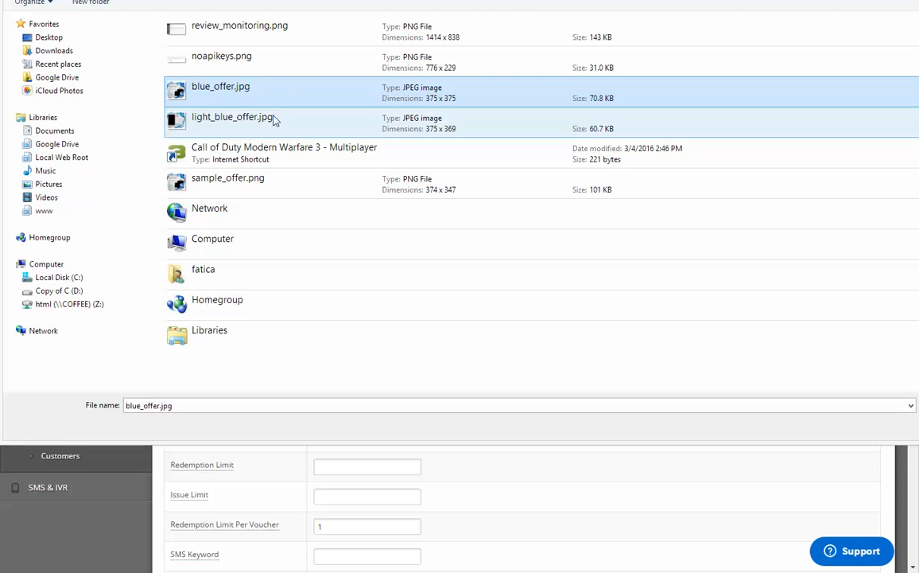
pyautogui.click(253, 67)
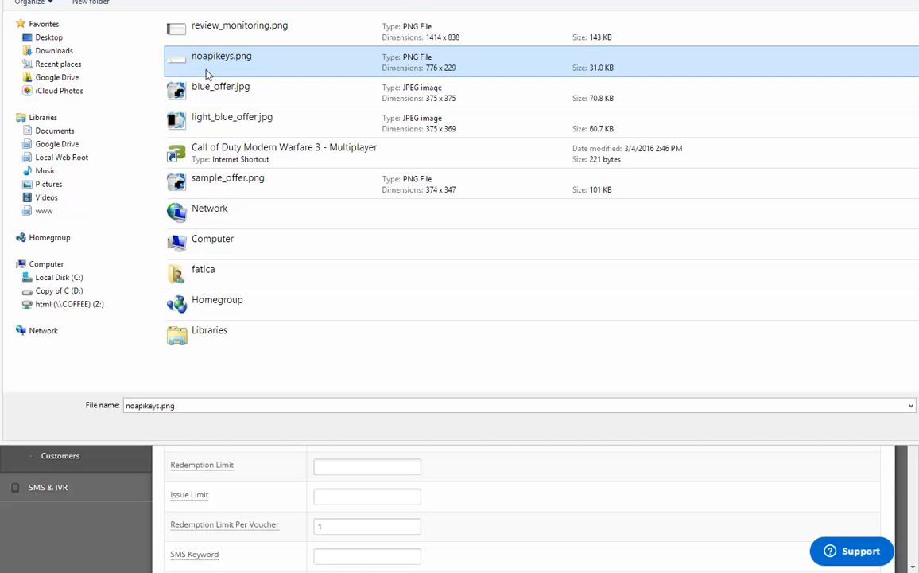
pyautogui.click(231, 193)
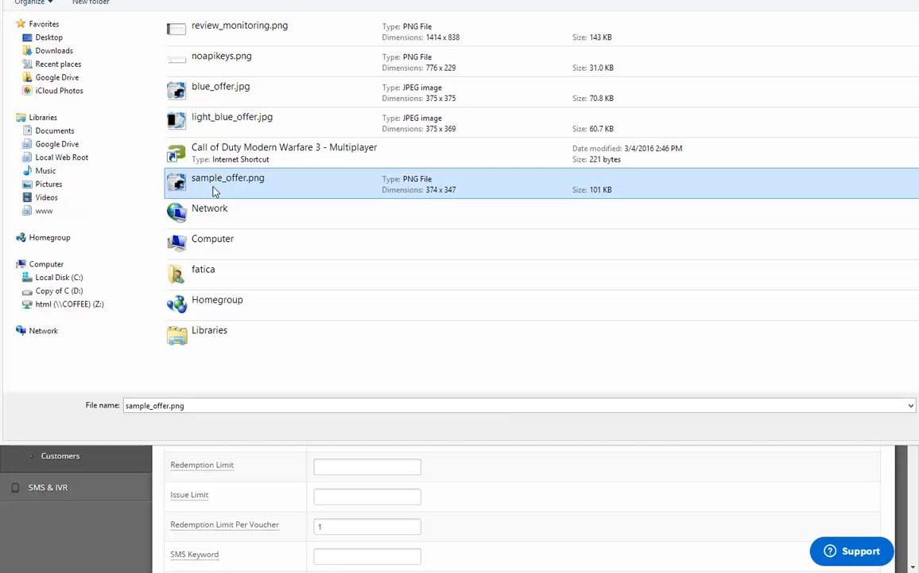
pyautogui.doubleClick(230, 192)
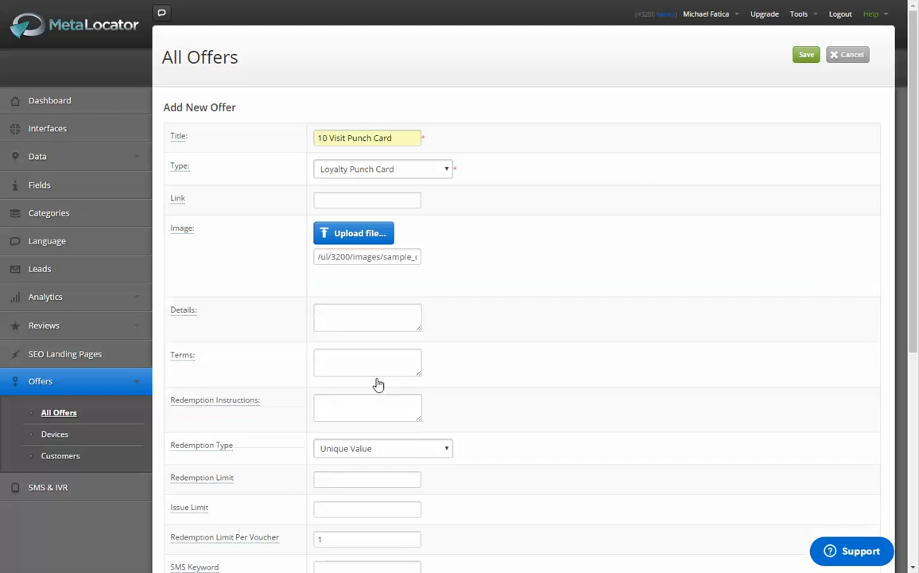
# Step: Fill in the punch card offer's details with "Valid for 10 Visits"
pyautogui.scroll(-3, 374, 374)
pyautogui.click(386, 303)
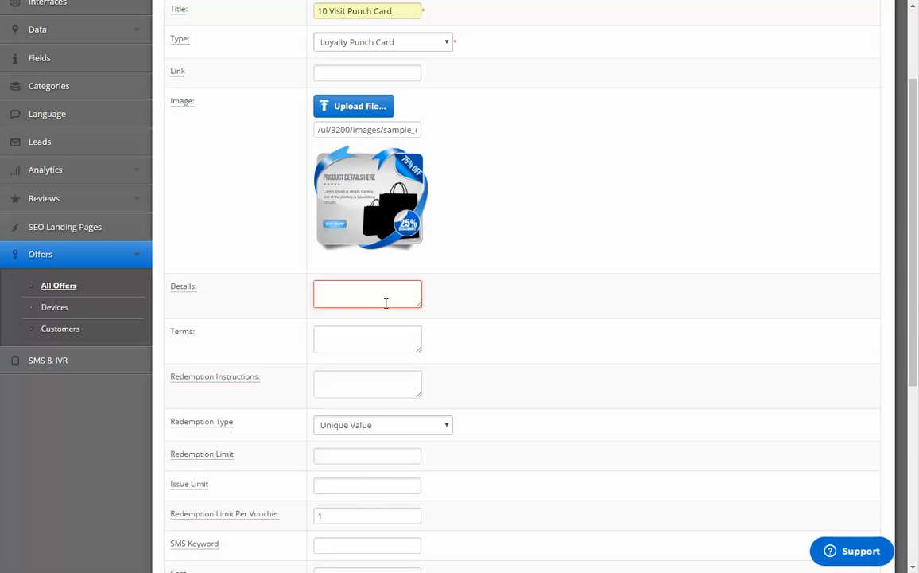
pyautogui.write('10 Visits')
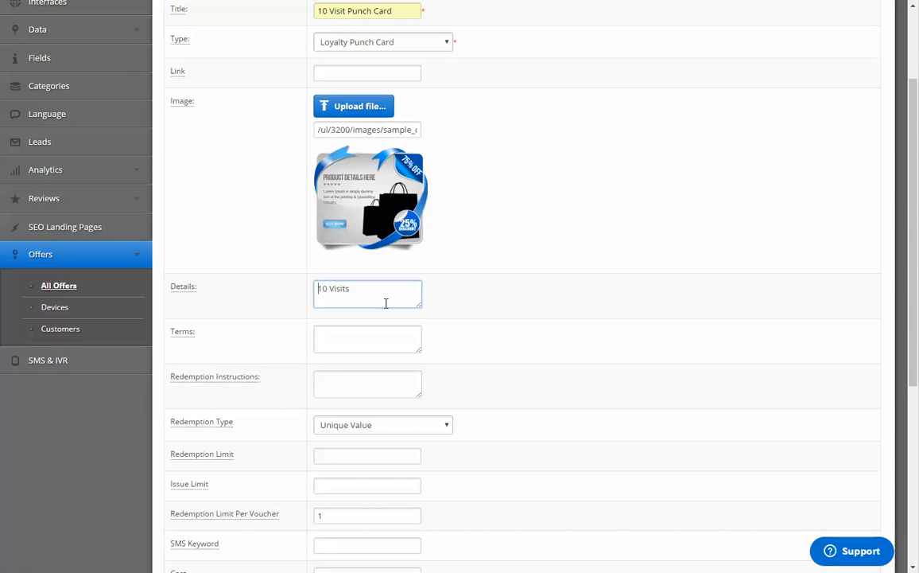
pyautogui.write('Valid for')
pyautogui.hotkey('ctrl', 'a')
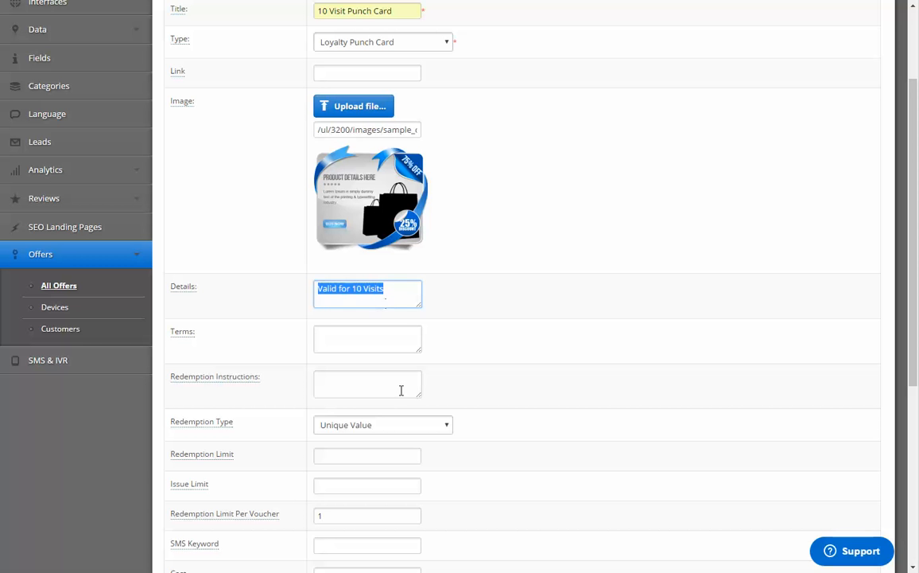
# Step: Fill in the punch card offer's redemption instructions with "Bring into the salon each visit."
pyautogui.click(394, 341)
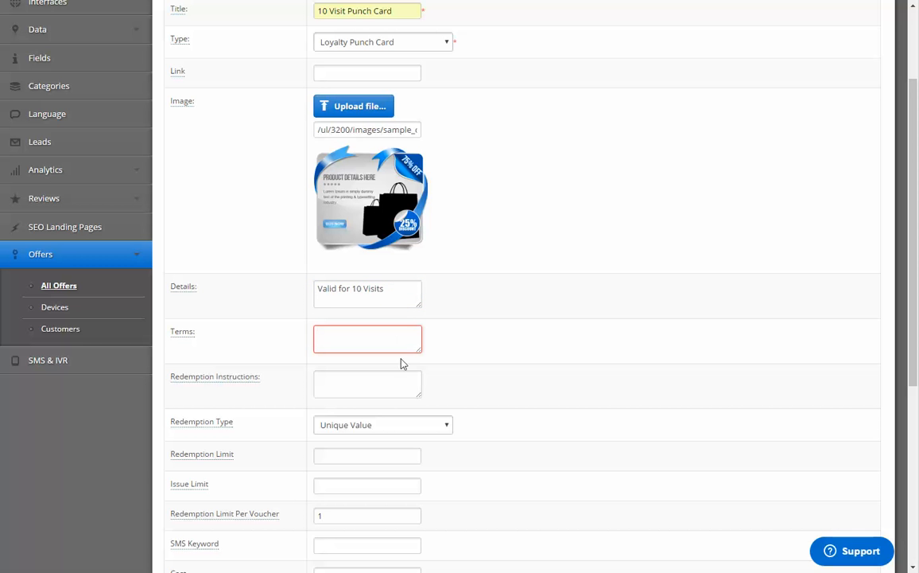
pyautogui.click(385, 386)
pyautogui.write('Brin')
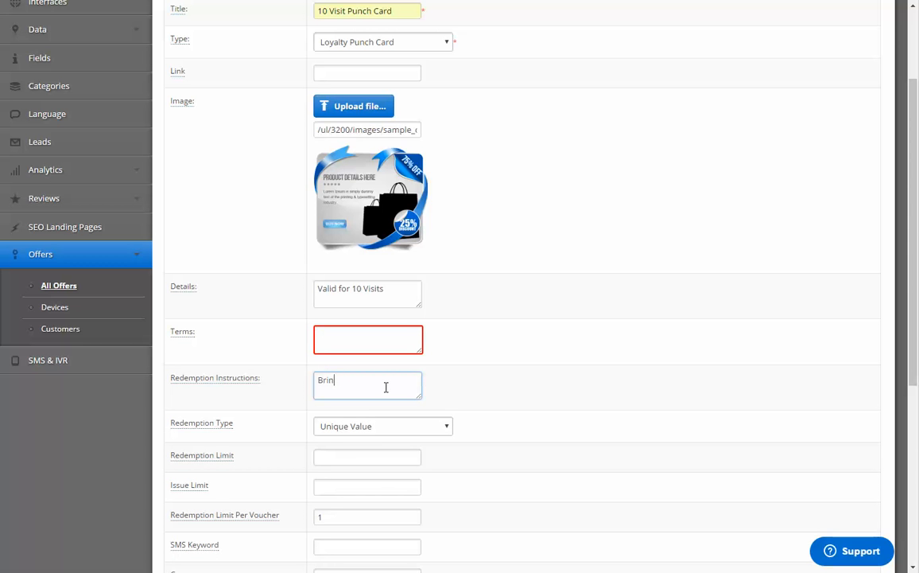
pyautogui.write('g into')
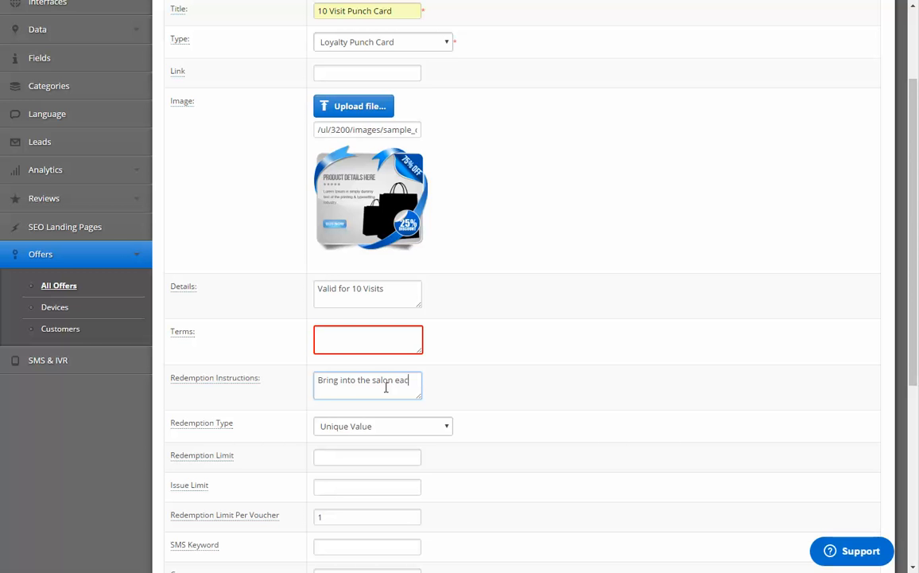
pyautogui.write('the salon each visit.')
pyautogui.click(576, 503)
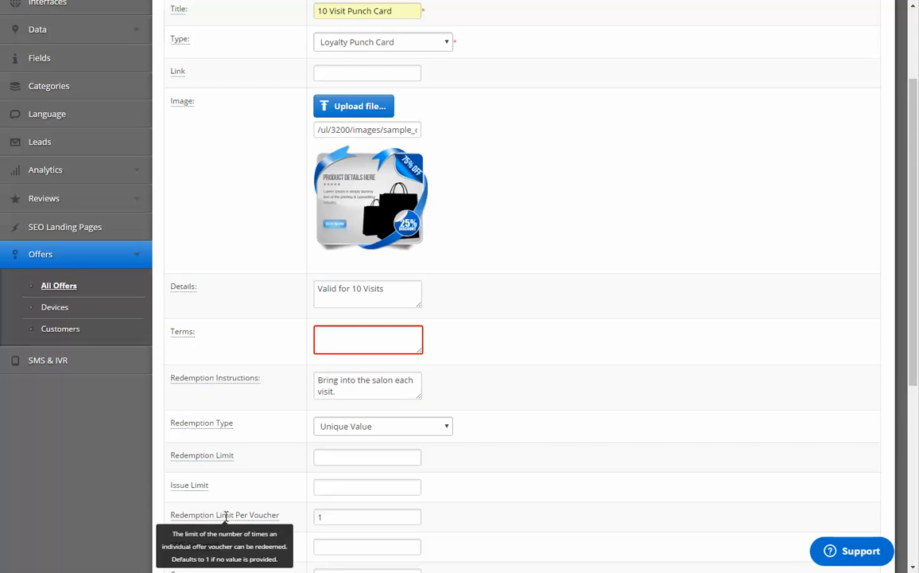
# Step: Set the punch card offer's redemption limit per voucher to 10
pyautogui.scroll(-3, 225, 517)
pyautogui.click(373, 385)
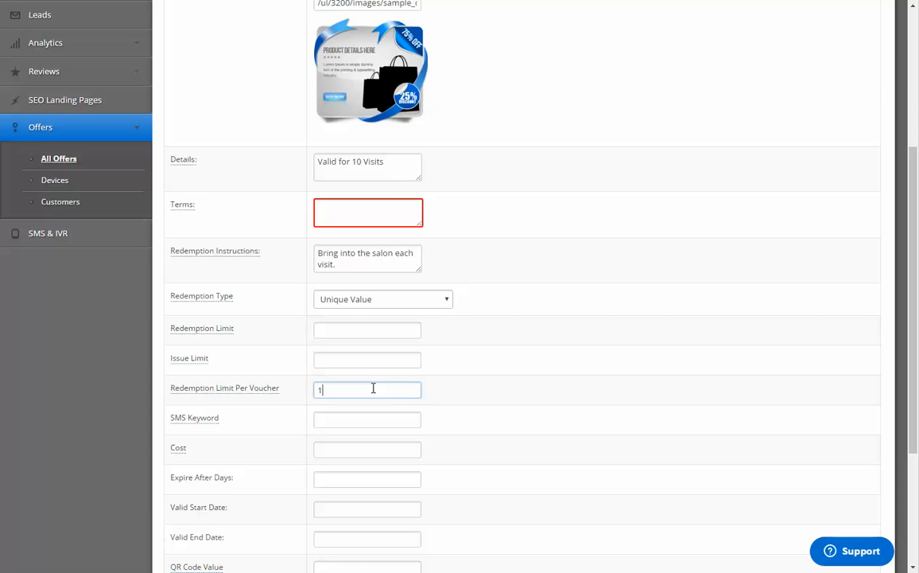
pyautogui.write('0')
pyautogui.click(386, 404)
pyautogui.click(589, 338)
# Step: Review the remaining fields of the 10 Visit Punch Card offer and save it
pyautogui.scroll(6, 604, 430)
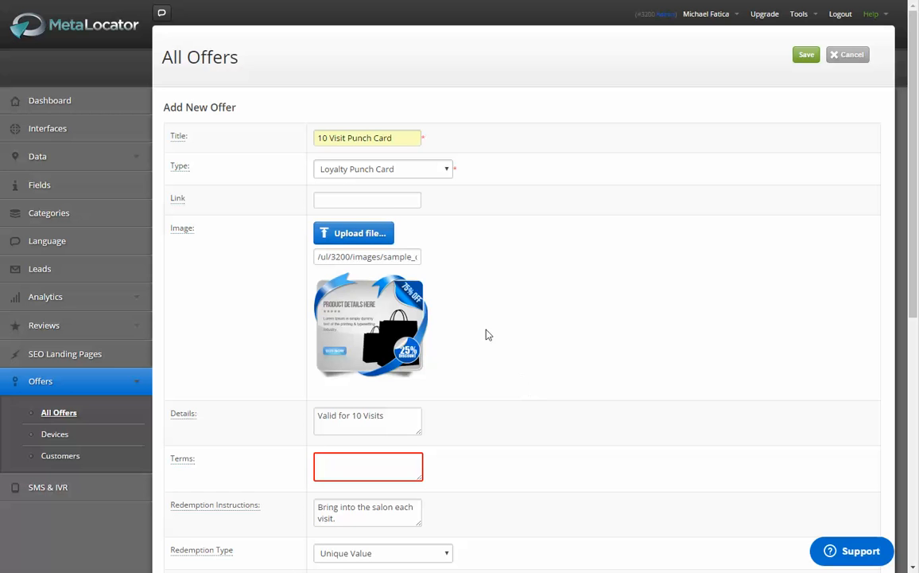
pyautogui.scroll(-7, 538, 269)
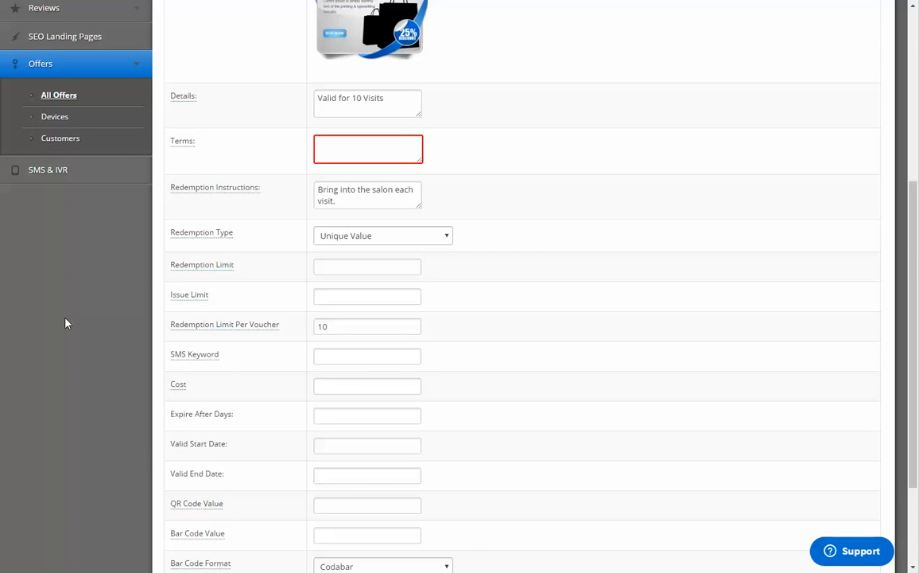
pyautogui.scroll(-3, 91, 332)
pyautogui.scroll(2, 90, 335)
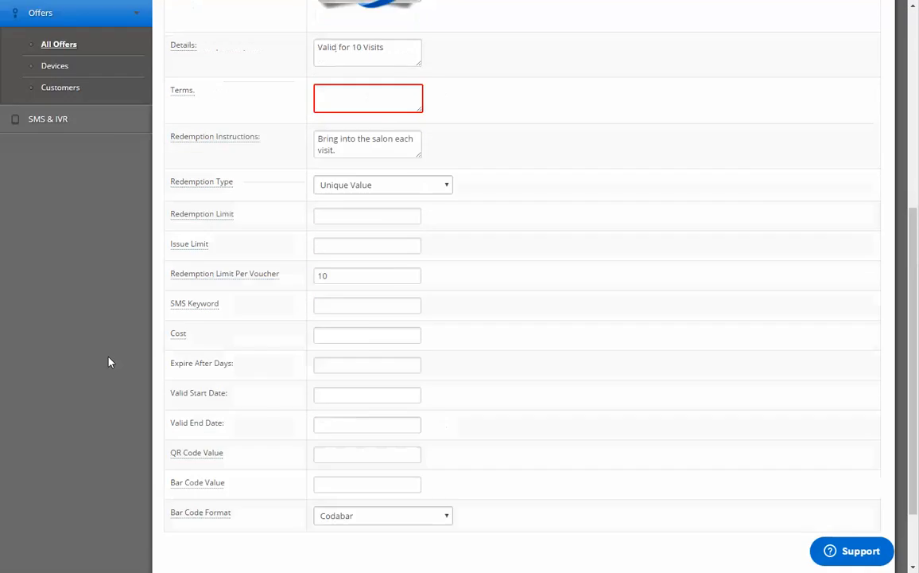
pyautogui.scroll(8, 110, 362)
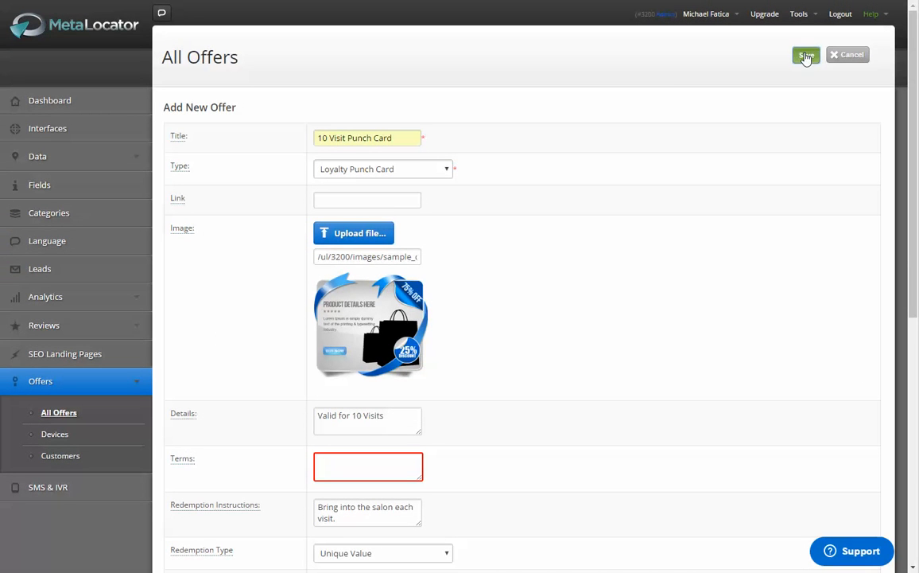
pyautogui.click(807, 56)
pyautogui.scroll(-3, 549, 306)
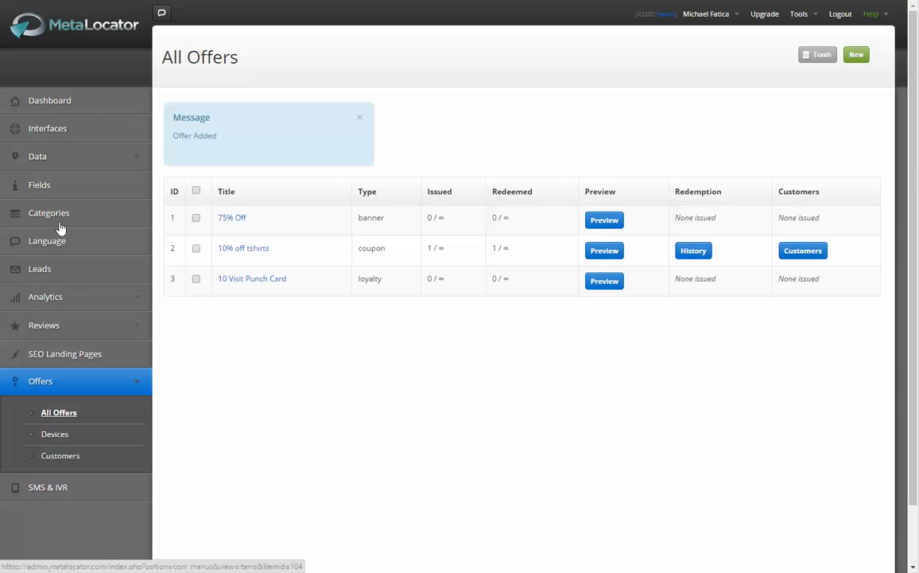
# Step: Open the list of all data records in a new window and select every listed record
pyautogui.click(61, 156)
pyautogui.rightClick(70, 187)
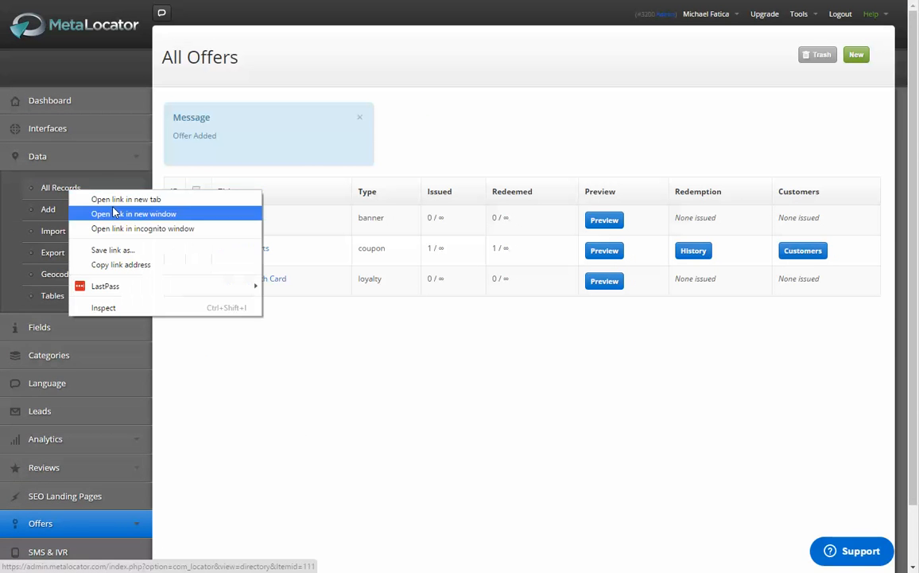
pyautogui.click(111, 208)
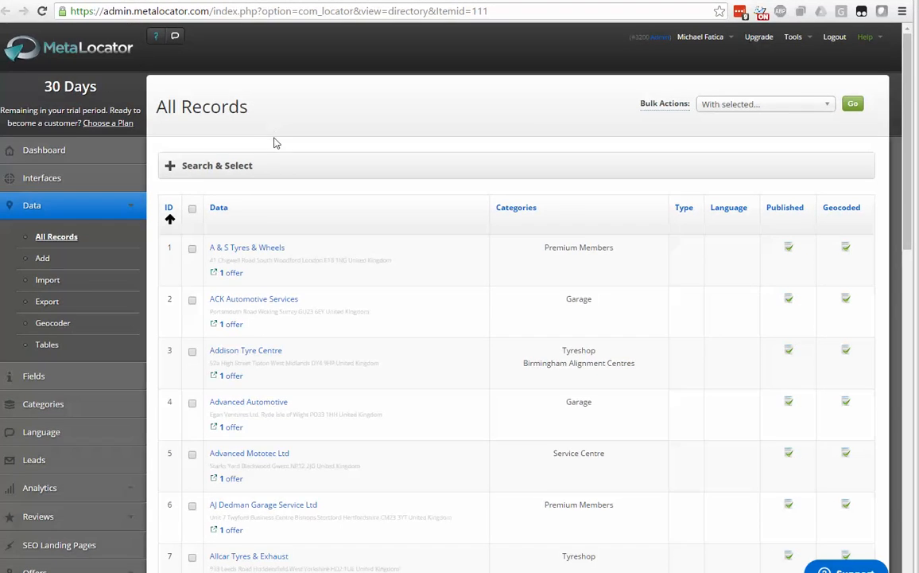
pyautogui.scroll(-10, 270, 190)
pyautogui.scroll(12, 254, 171)
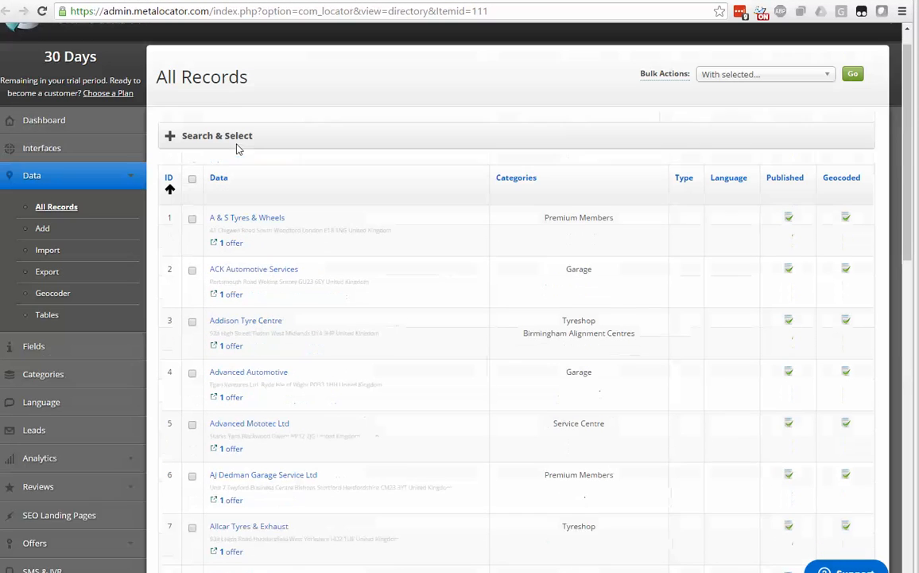
pyautogui.click(192, 208)
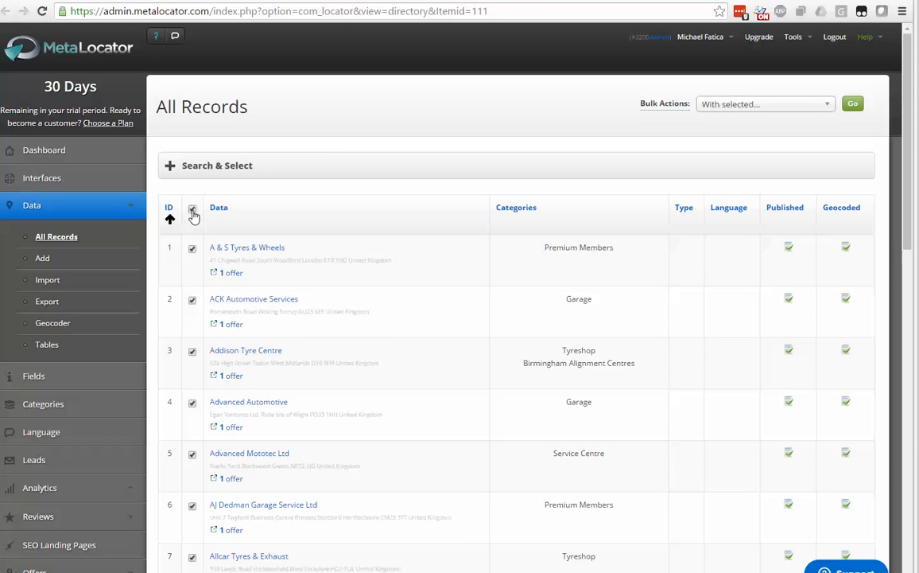
pyautogui.click(283, 168)
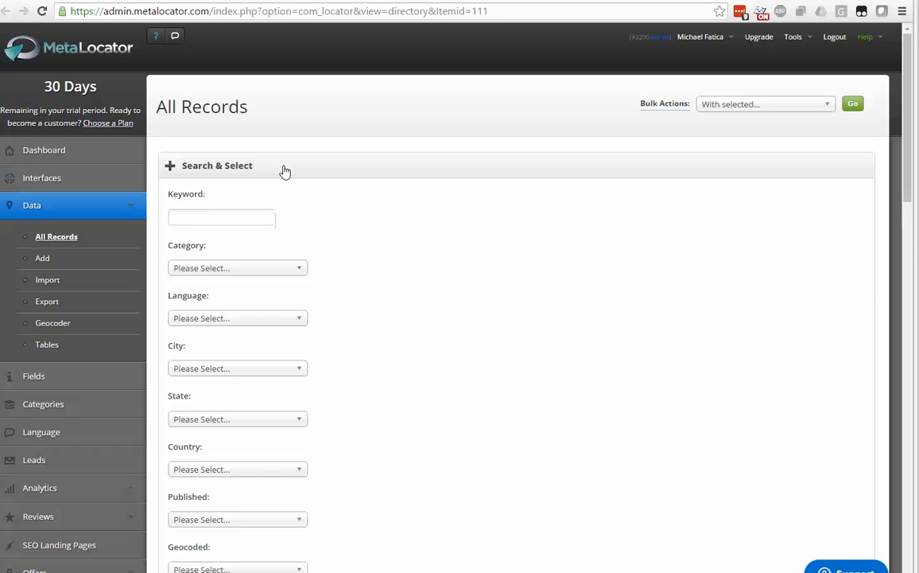
pyautogui.click(285, 170)
# Step: Bulk-assign the 10 Visit Punch Card offer to the selected records, adding it to their existing offers, and save
pyautogui.click(728, 104)
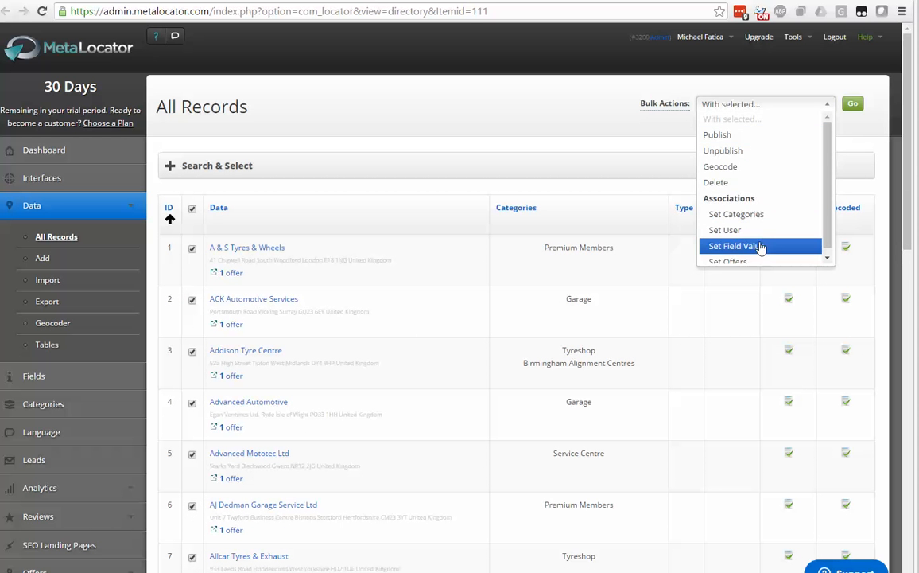
pyautogui.click(757, 256)
pyautogui.click(853, 103)
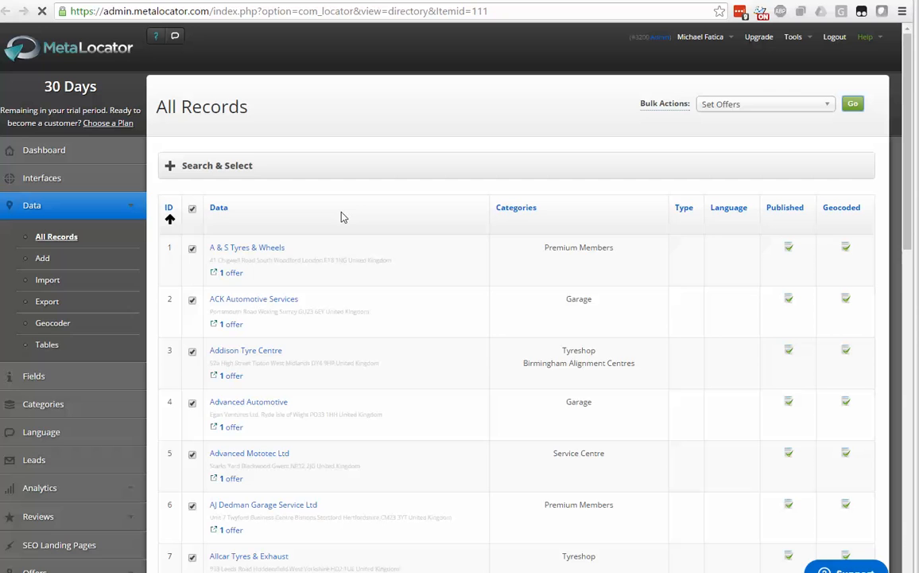
pyautogui.click(292, 269)
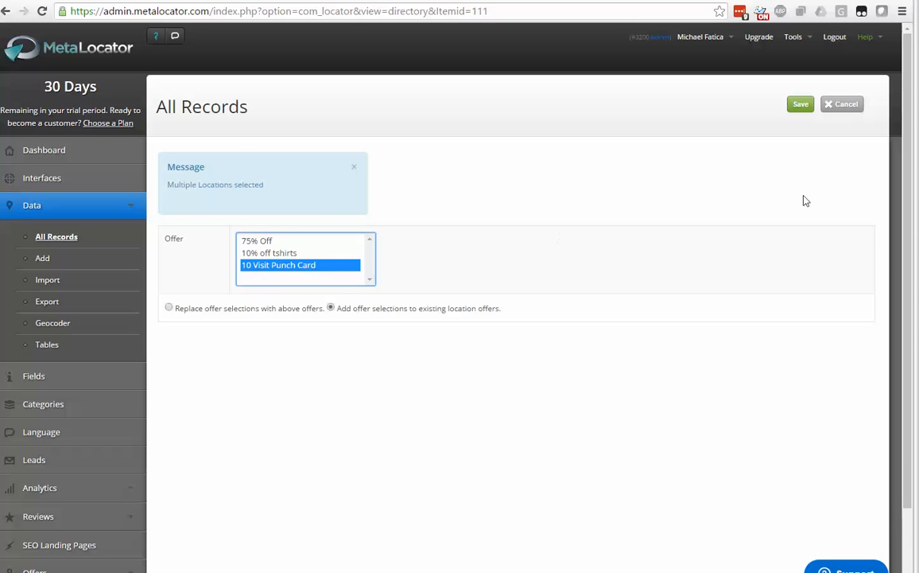
pyautogui.click(800, 105)
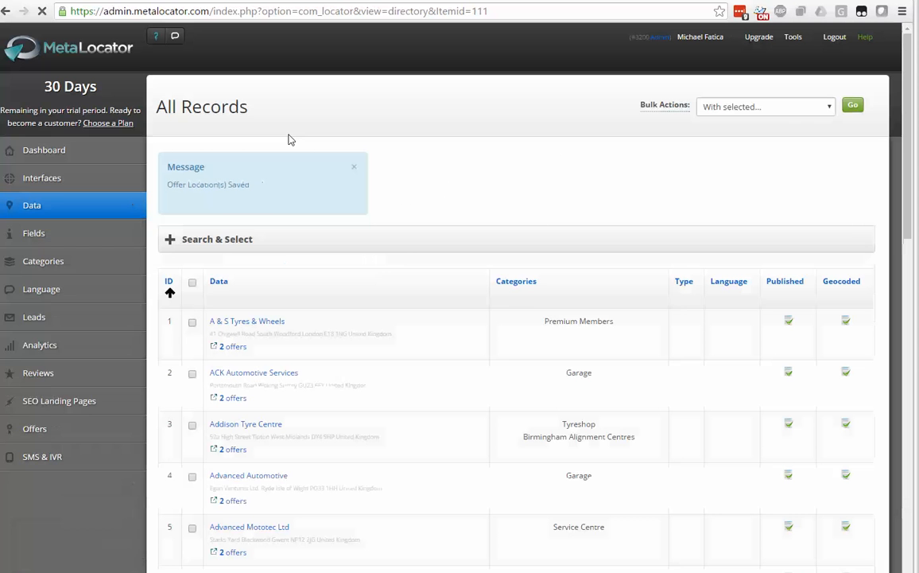
# Step: Preview the Sleek Design Template interface and open the 10 Visit Punch Card claim page from the first location's offers
pyautogui.click(63, 179)
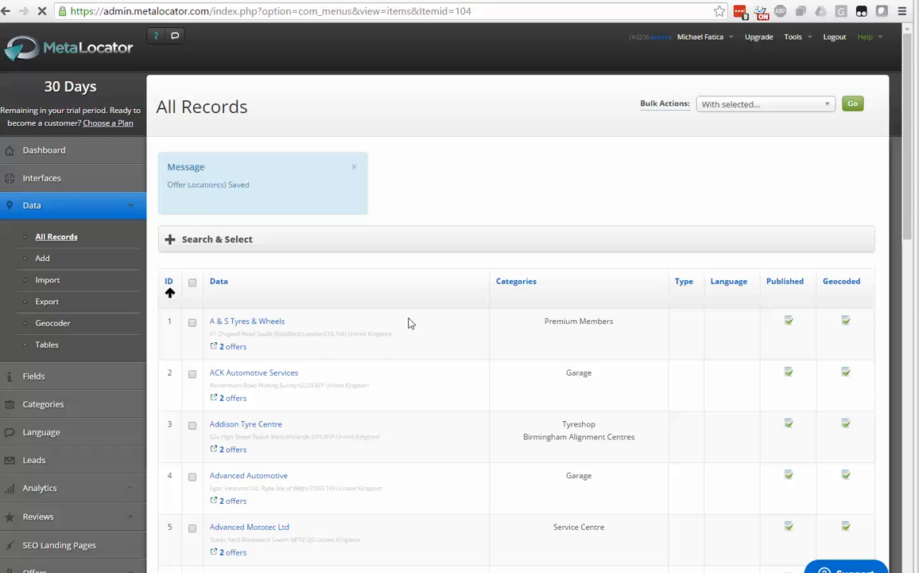
pyautogui.click(632, 196)
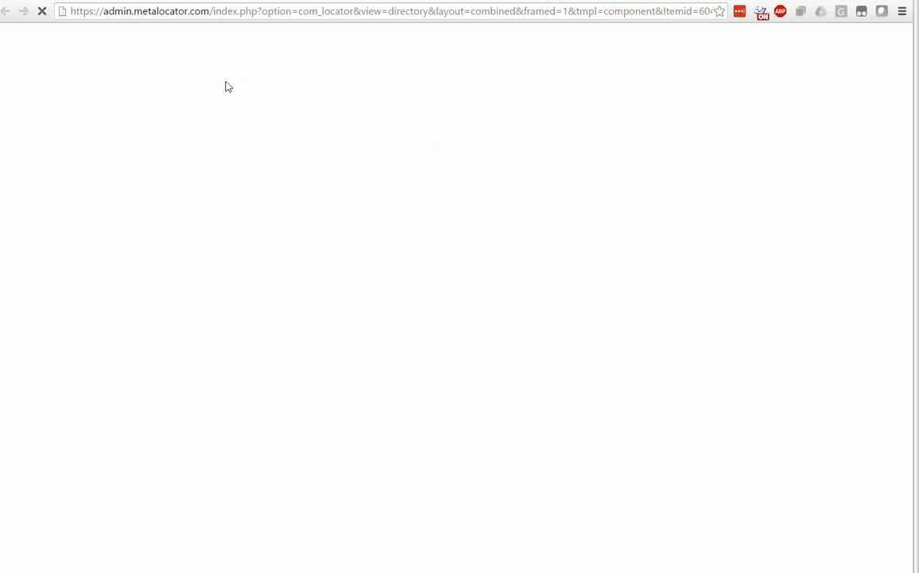
pyautogui.scroll(-10, 112, 239)
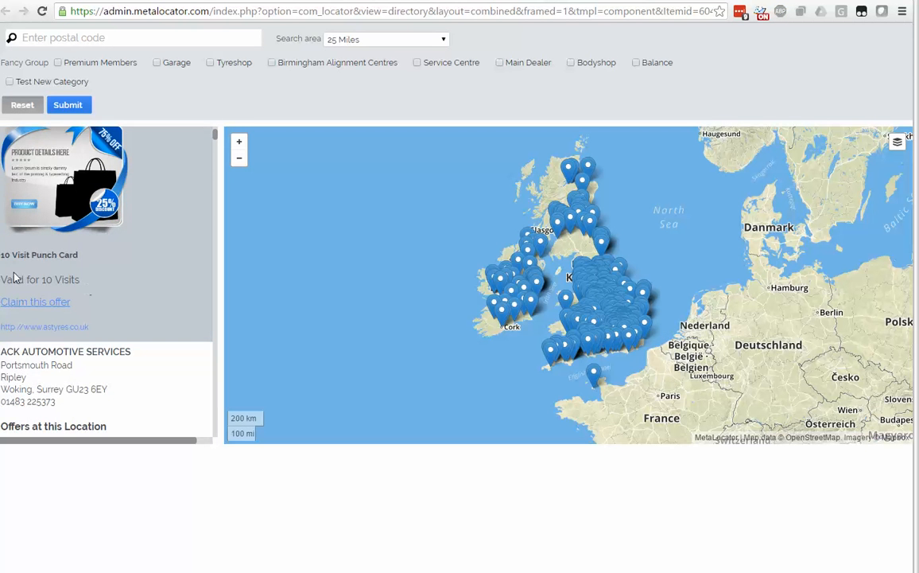
pyautogui.moveTo(2, 254)
pyautogui.mouseDown()
pyautogui.moveTo(78, 256)
pyautogui.moveTo(117, 283)
pyautogui.moveTo(2, 274)
pyautogui.moveTo(10, 263)
pyautogui.mouseUp()
pyautogui.click(70, 280)
pyautogui.click(68, 295)
pyautogui.click(53, 307)
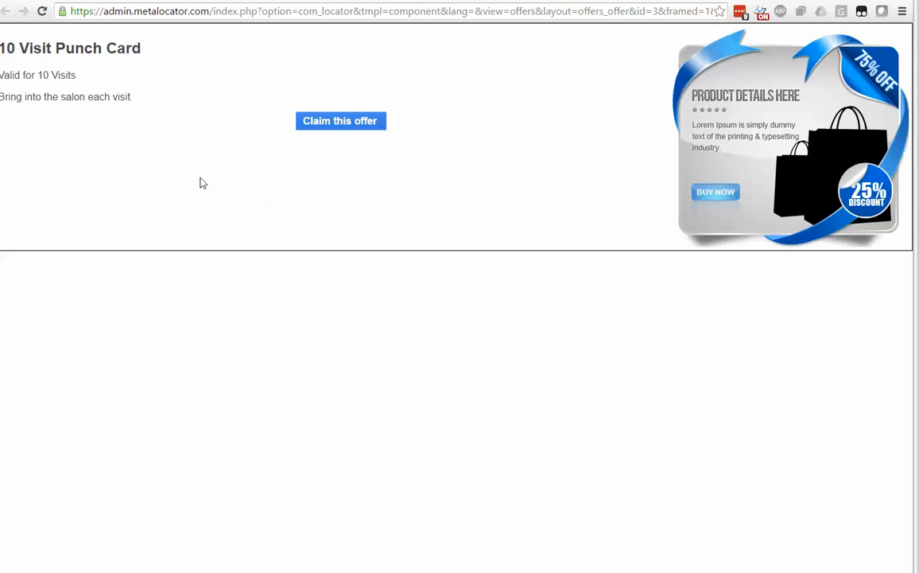
# Step: Claim the punch card offer with the customer's name, e-mail and phone number, completing the robot check
pyautogui.click(361, 125)
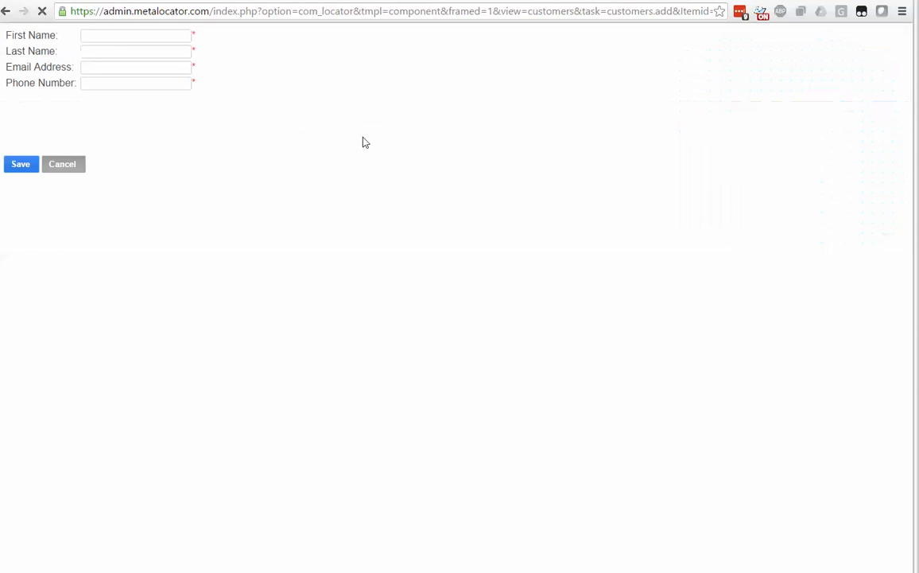
pyautogui.click(170, 35)
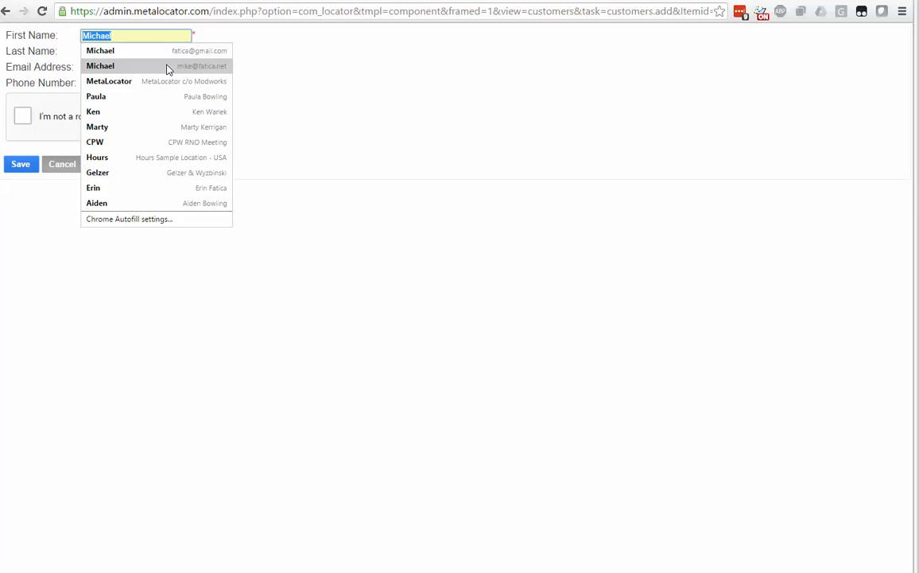
pyautogui.click(167, 58)
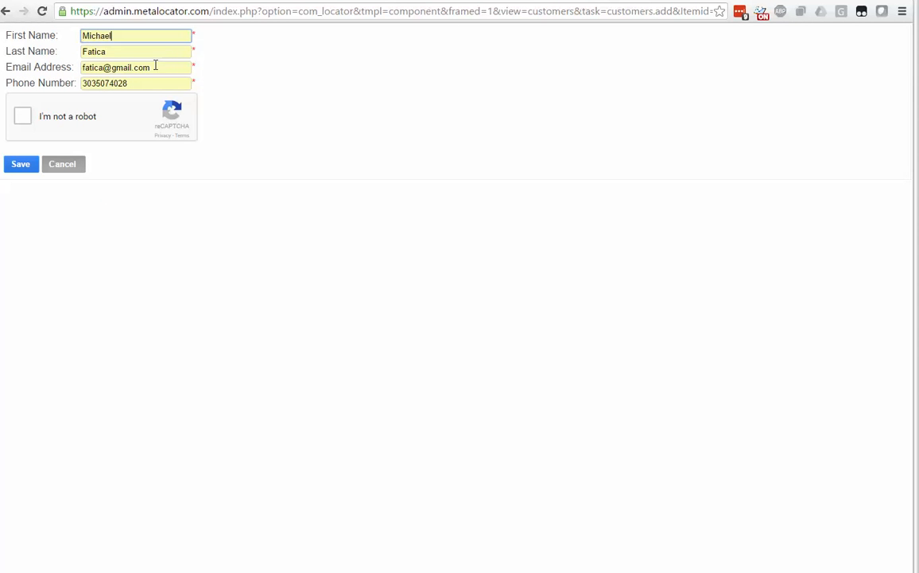
pyautogui.click(25, 119)
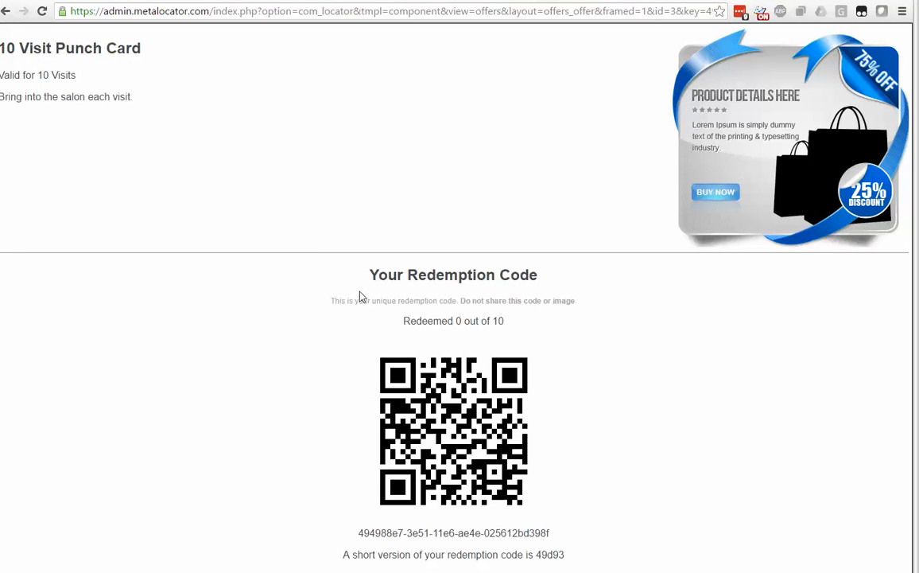
# Step: Examine the redemption count and short redemption code on the claimed punch card page and in the offer e-mail in Gmail
pyautogui.moveTo(347, 300); pyautogui.dragTo(539, 326)
pyautogui.click(539, 326)
pyautogui.doubleClick(543, 554)
pyautogui.hotkey('alt', 'Tab')
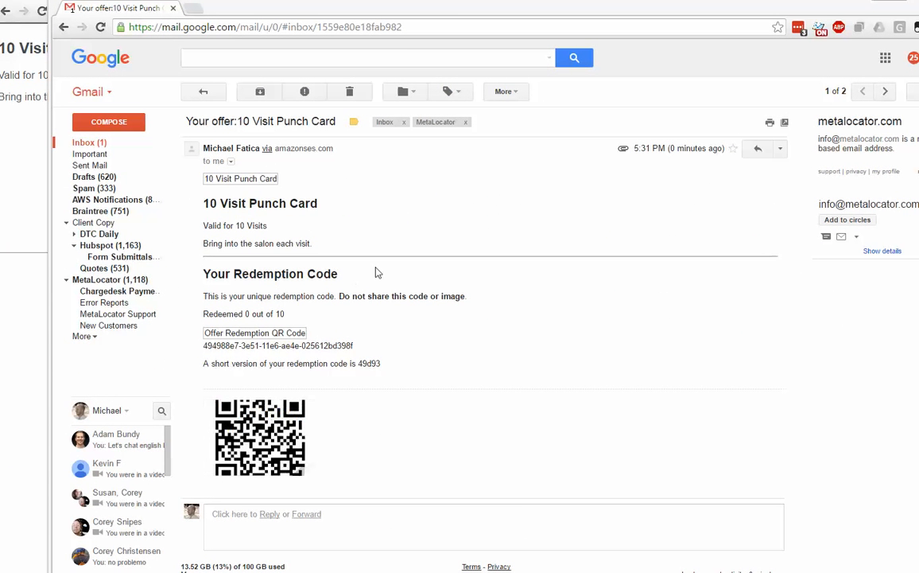
pyautogui.doubleClick(368, 363)
pyautogui.moveTo(443, 13); pyautogui.dragTo(0, 4)
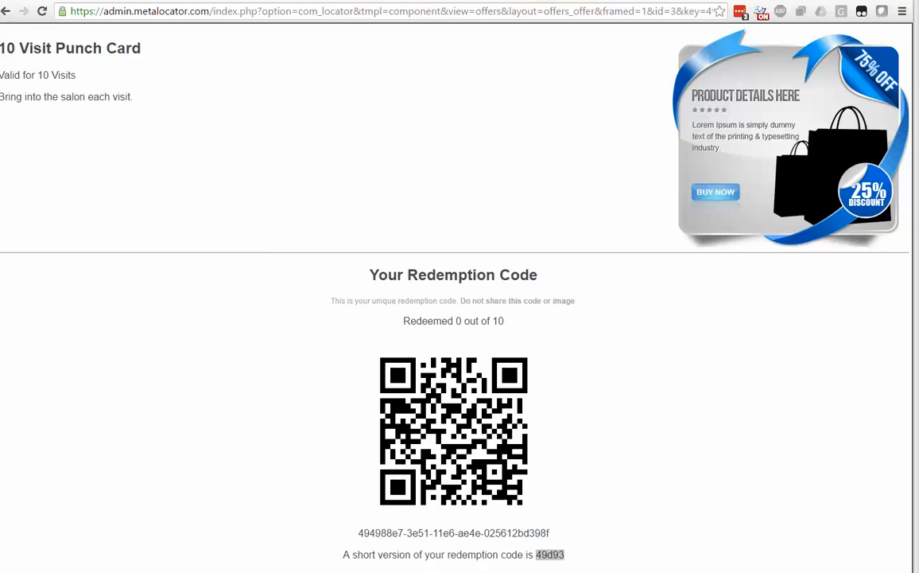
# Step: Leave the claimed offer and locator preview pages and open the list of all offers in the MetaLocator admin
pyautogui.click(362, 222)
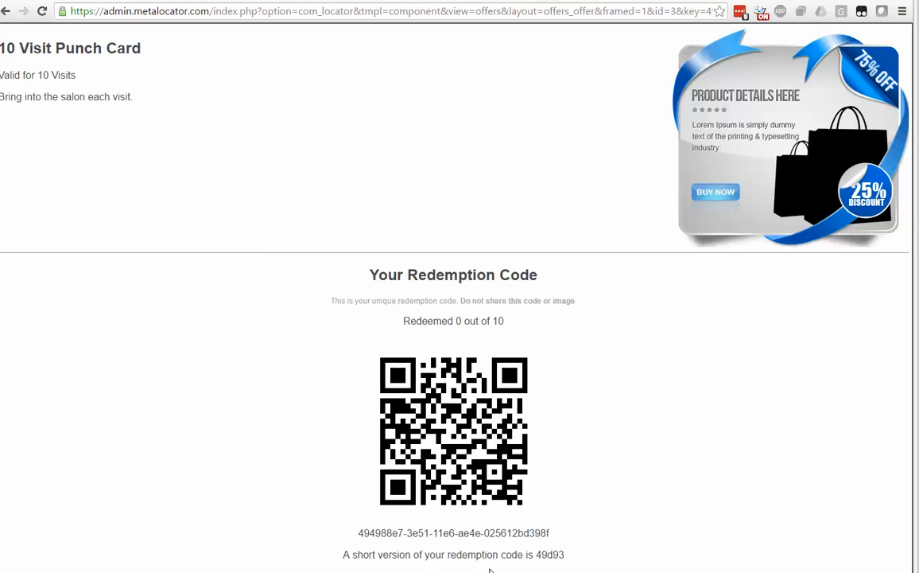
pyautogui.click(188, 0)
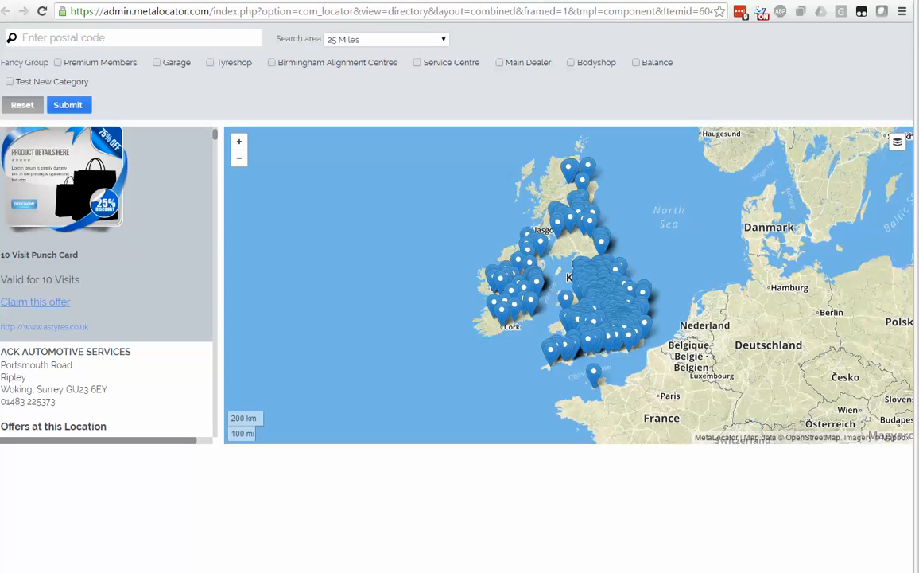
pyautogui.click(181, 0)
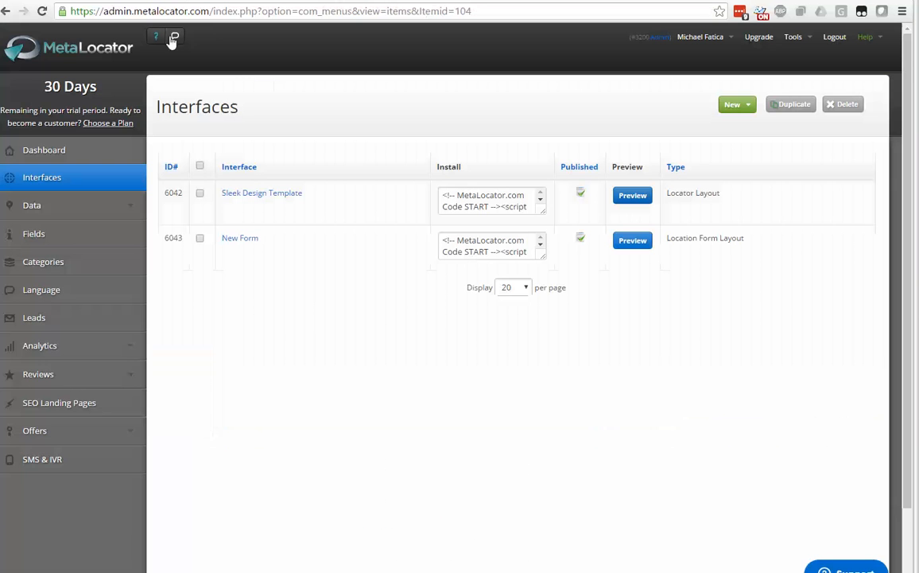
pyautogui.click(72, 435)
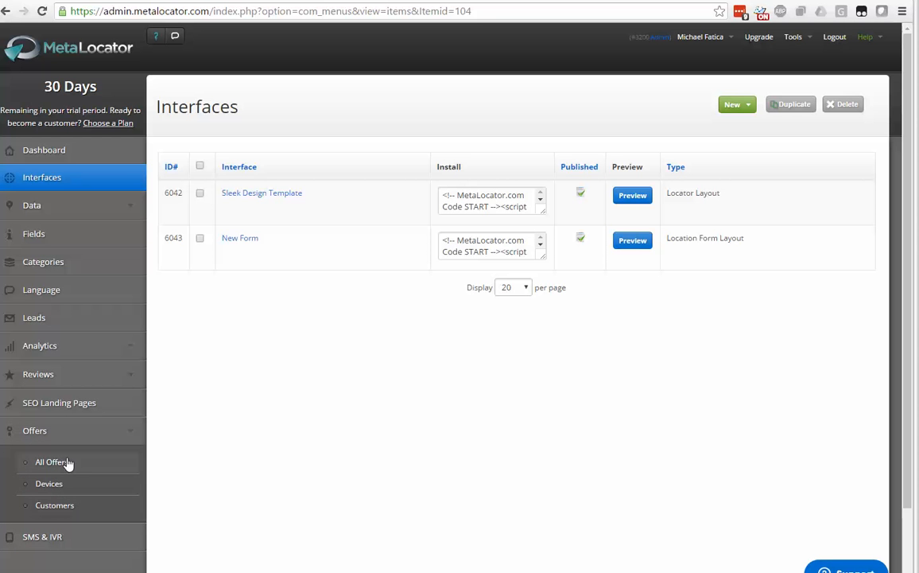
pyautogui.click(66, 462)
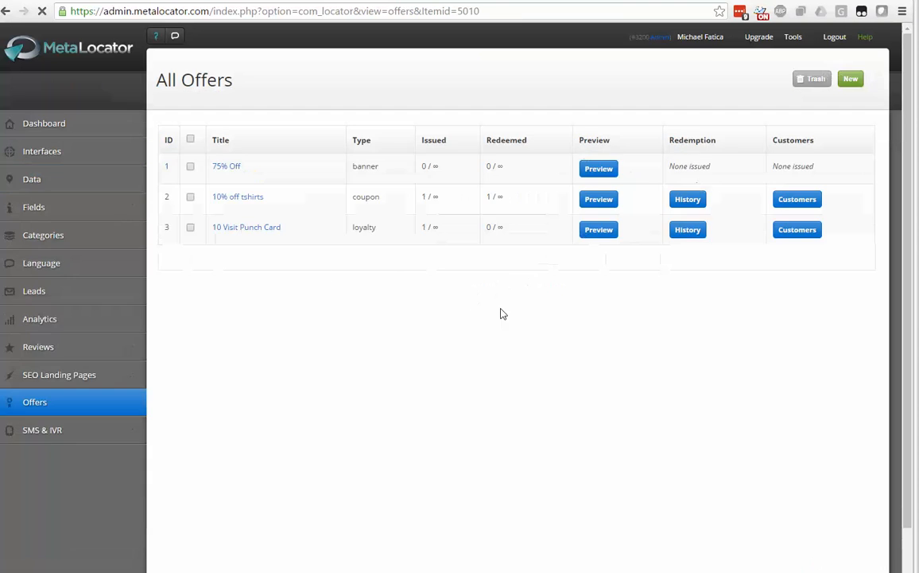
# Step: Add a new redemption from the 10 Visit Punch Card's history by entering the customer's short redemption key, and save it
pyautogui.click(689, 232)
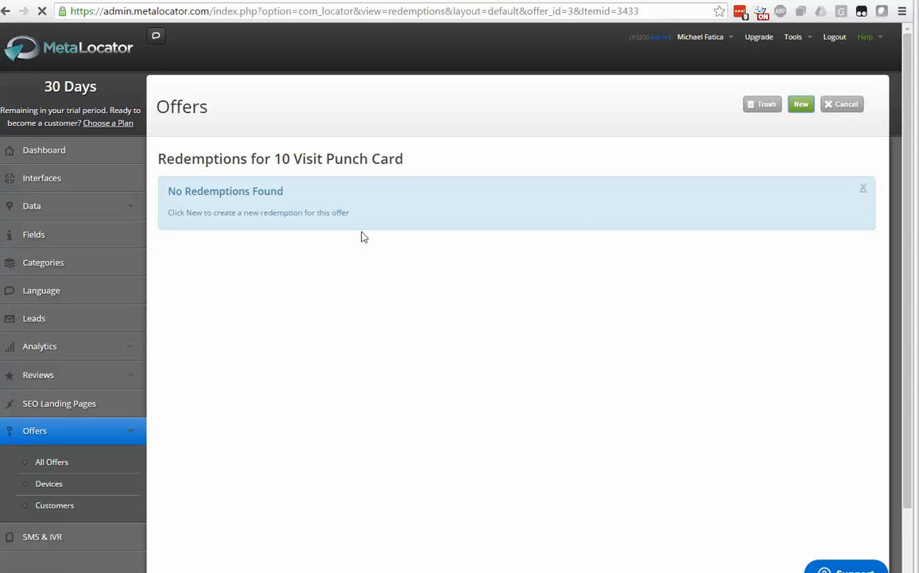
pyautogui.write('49d93')
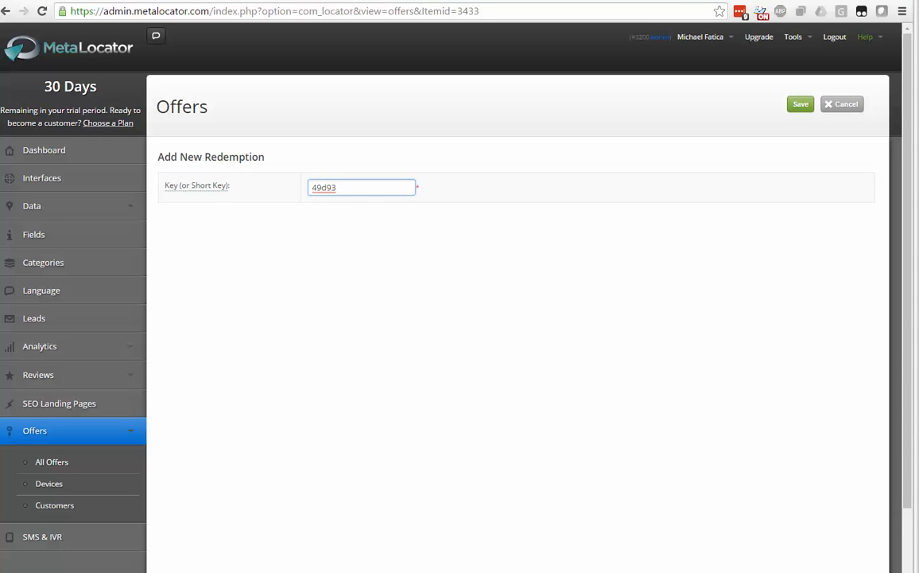
pyautogui.click(798, 105)
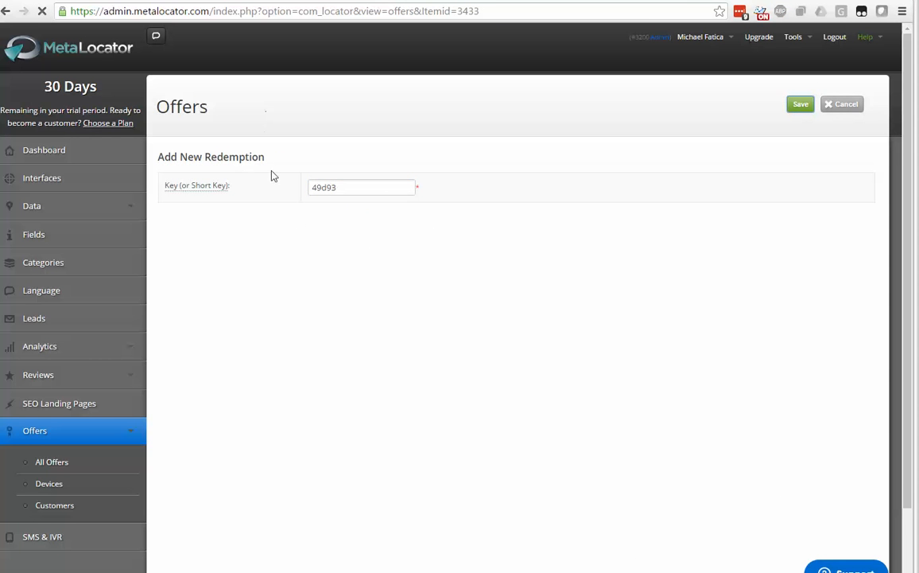